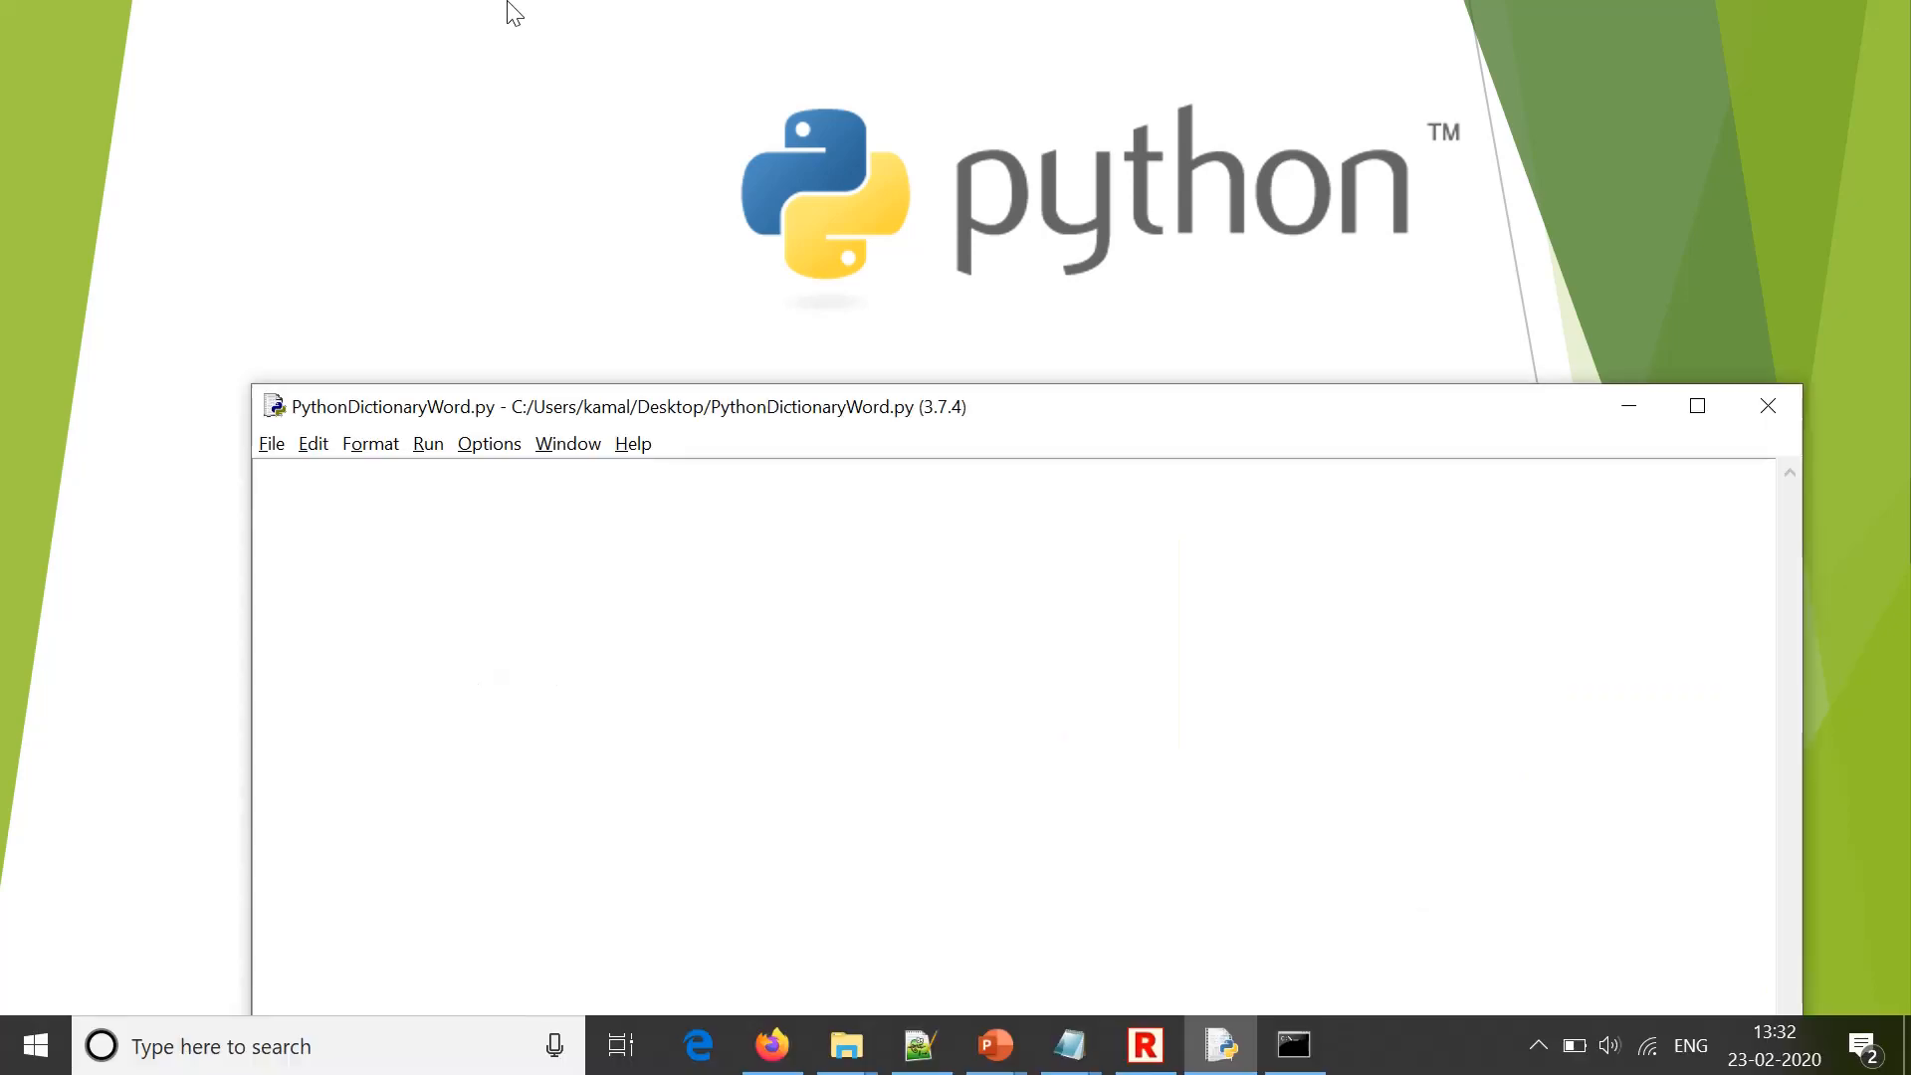
{"action": "type", "text": "inp=\""}
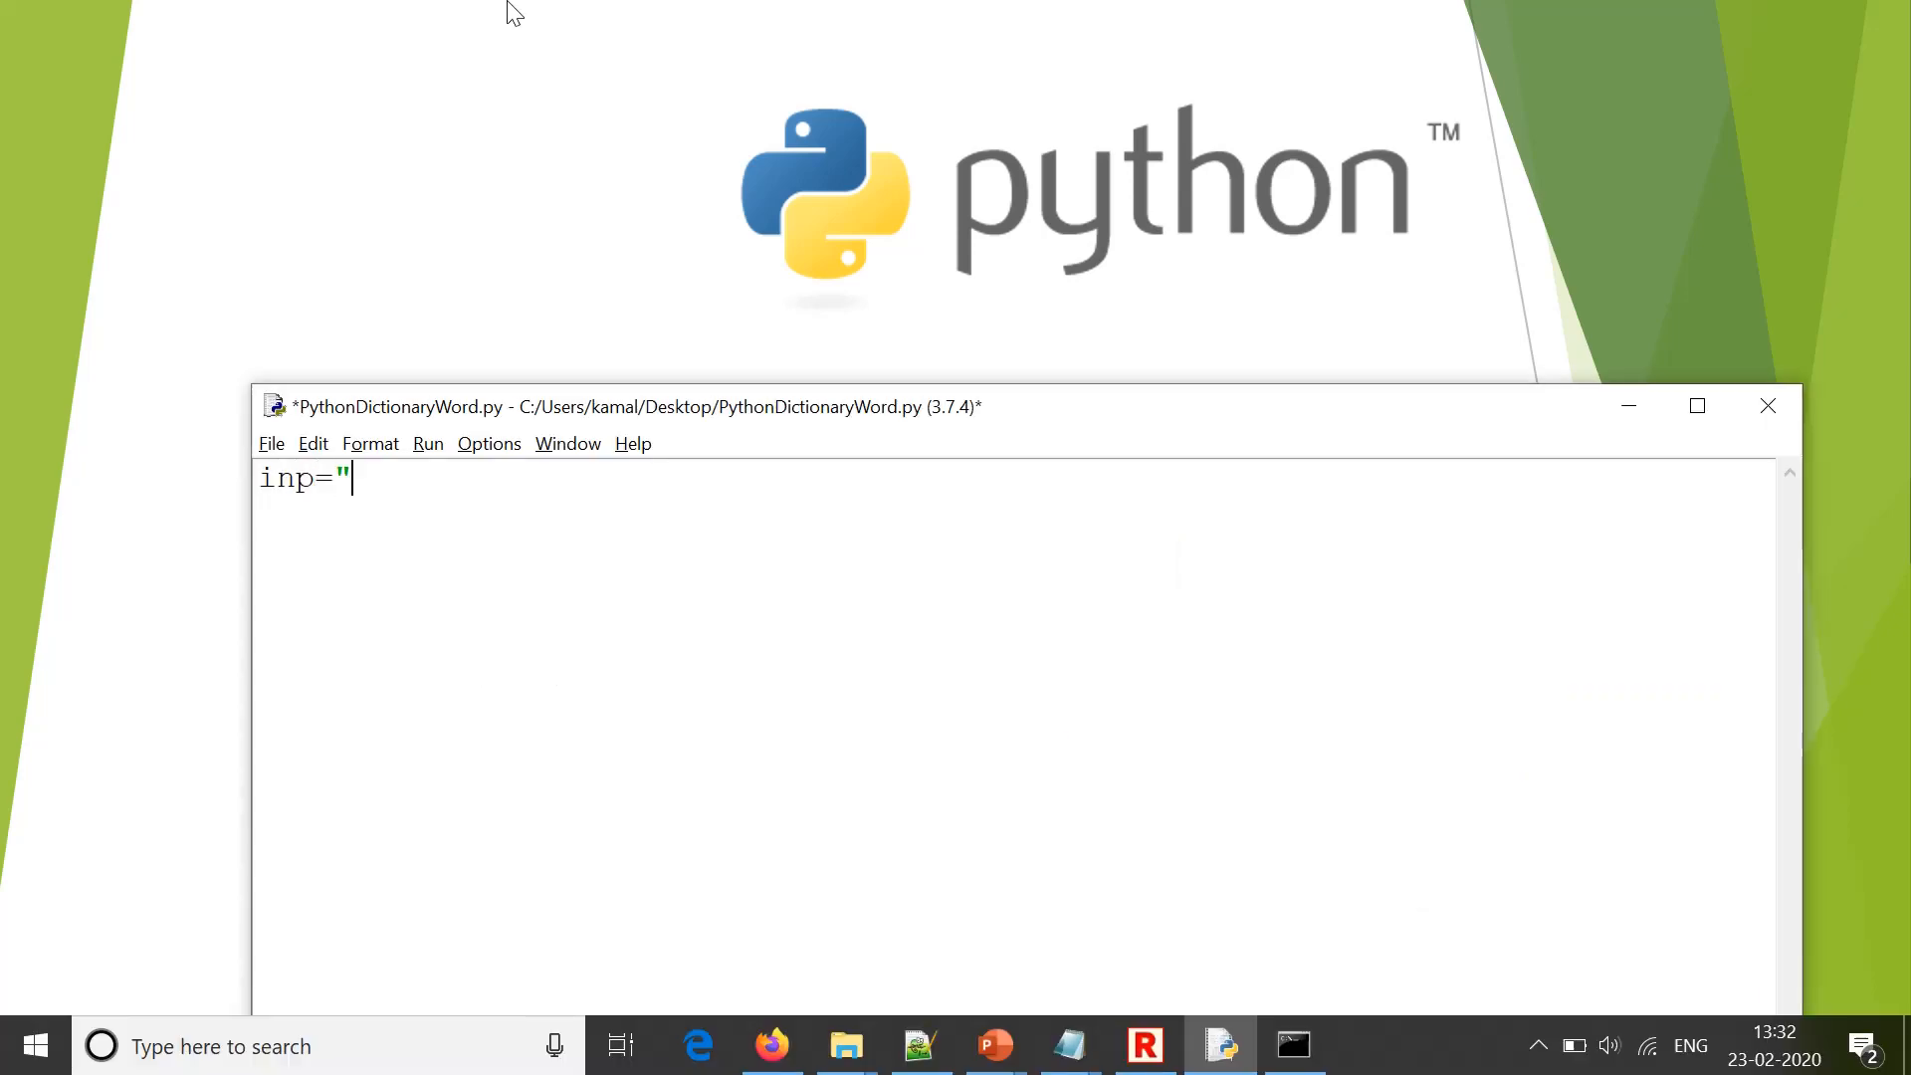
{"action": "type", "text": "\""}
{"action": "type", "text": "Ex"}
{"action": "type", "text": "treme"}
Write inp="Extreme" and the comprehension lettr = [x for x in inp] building its letter list
{"action": "key", "text": "Right"}
{"action": "key", "text": "Return"}
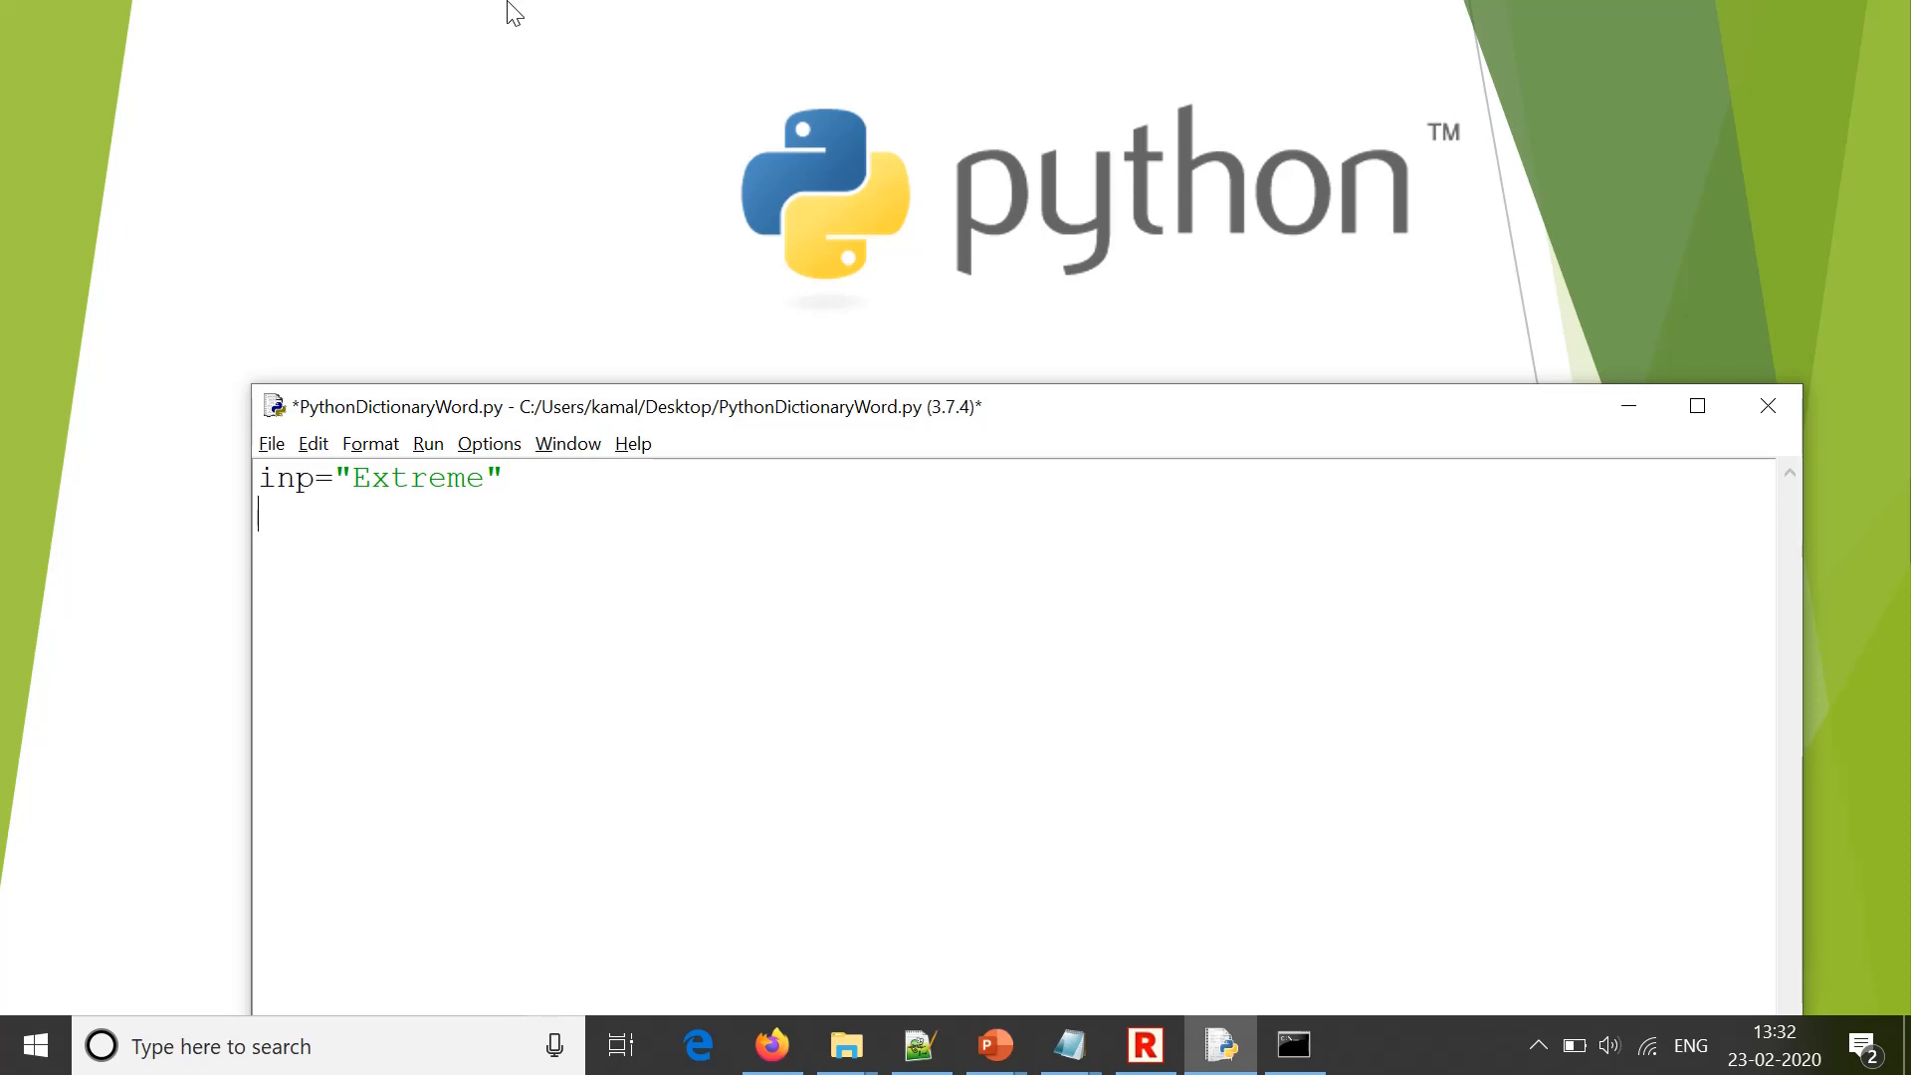
{"action": "key", "text": "Return"}
{"action": "type", "text": "lett"}
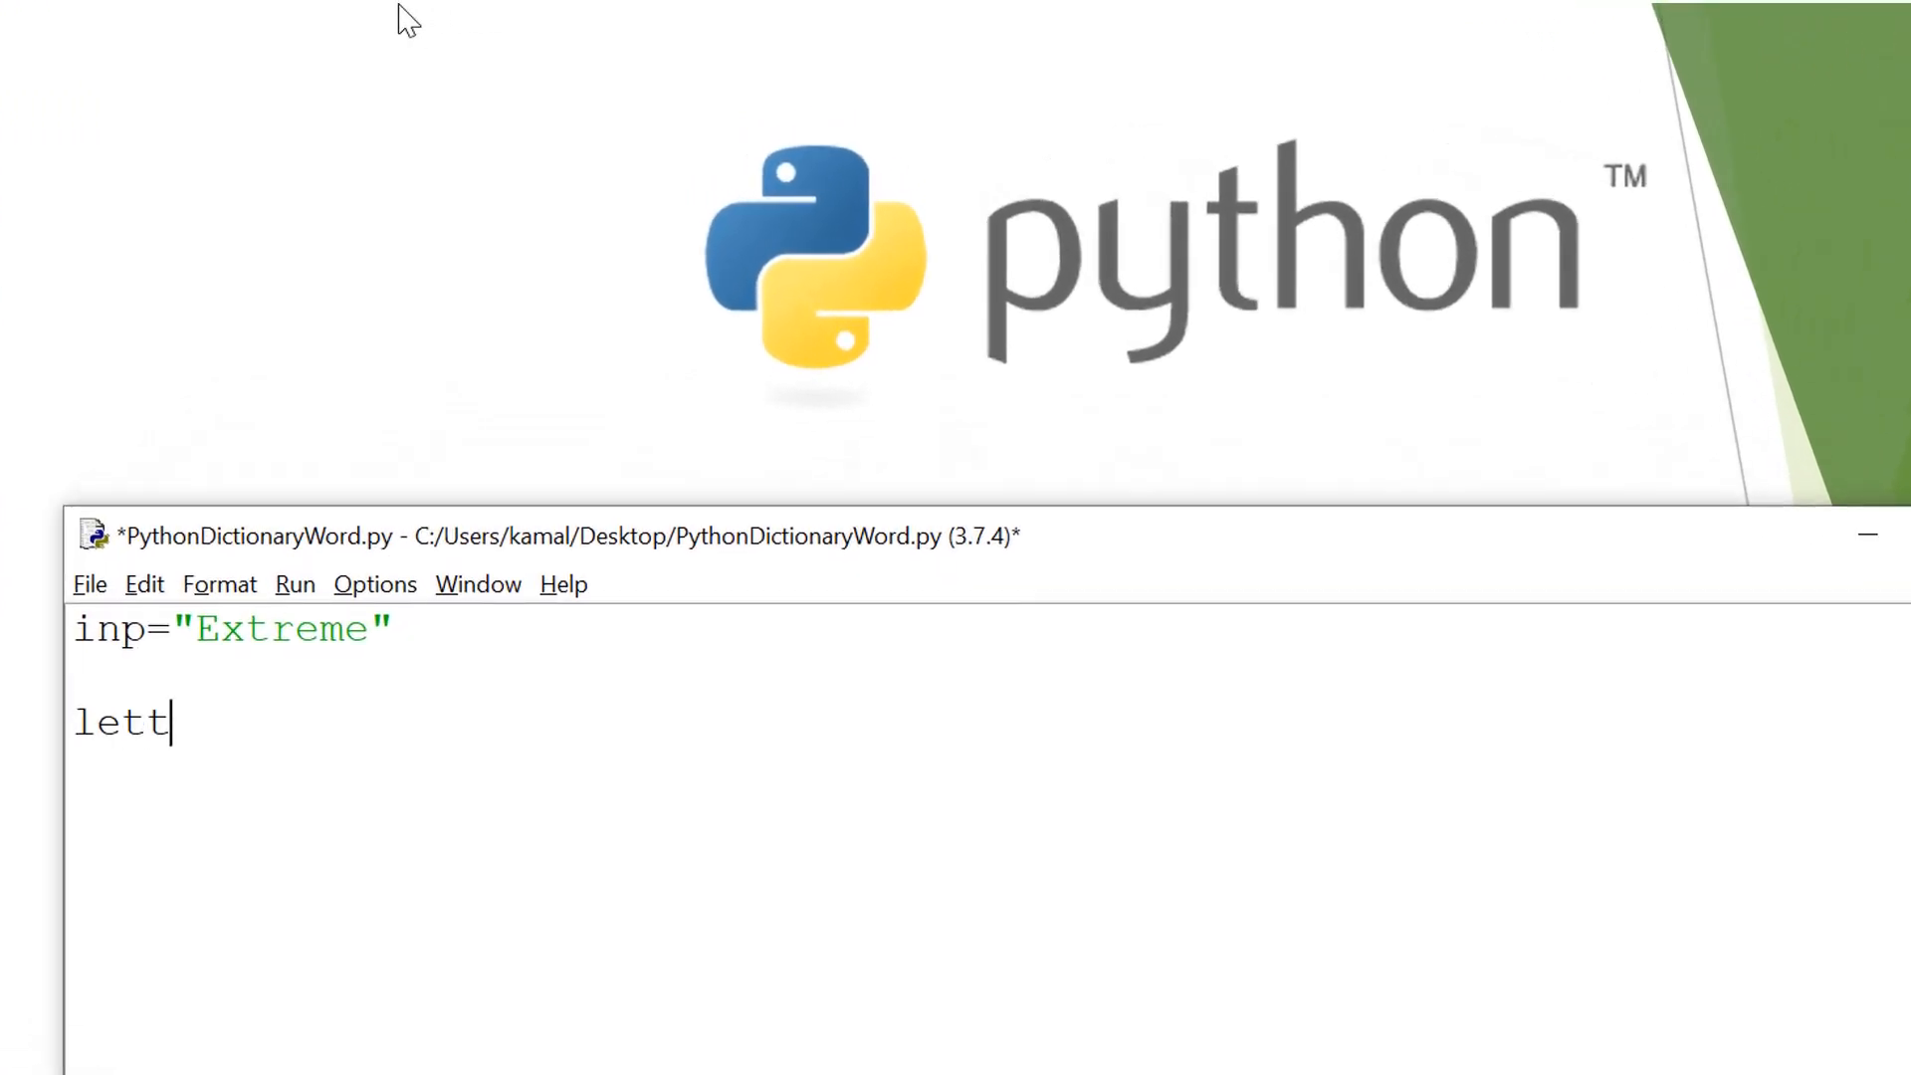
{"action": "type", "text": "r"}
{"action": "type", "text": " = "}
{"action": "type", "text": "[]"}
{"action": "key", "text": "Left"}
{"action": "type", "text": "x fo"}
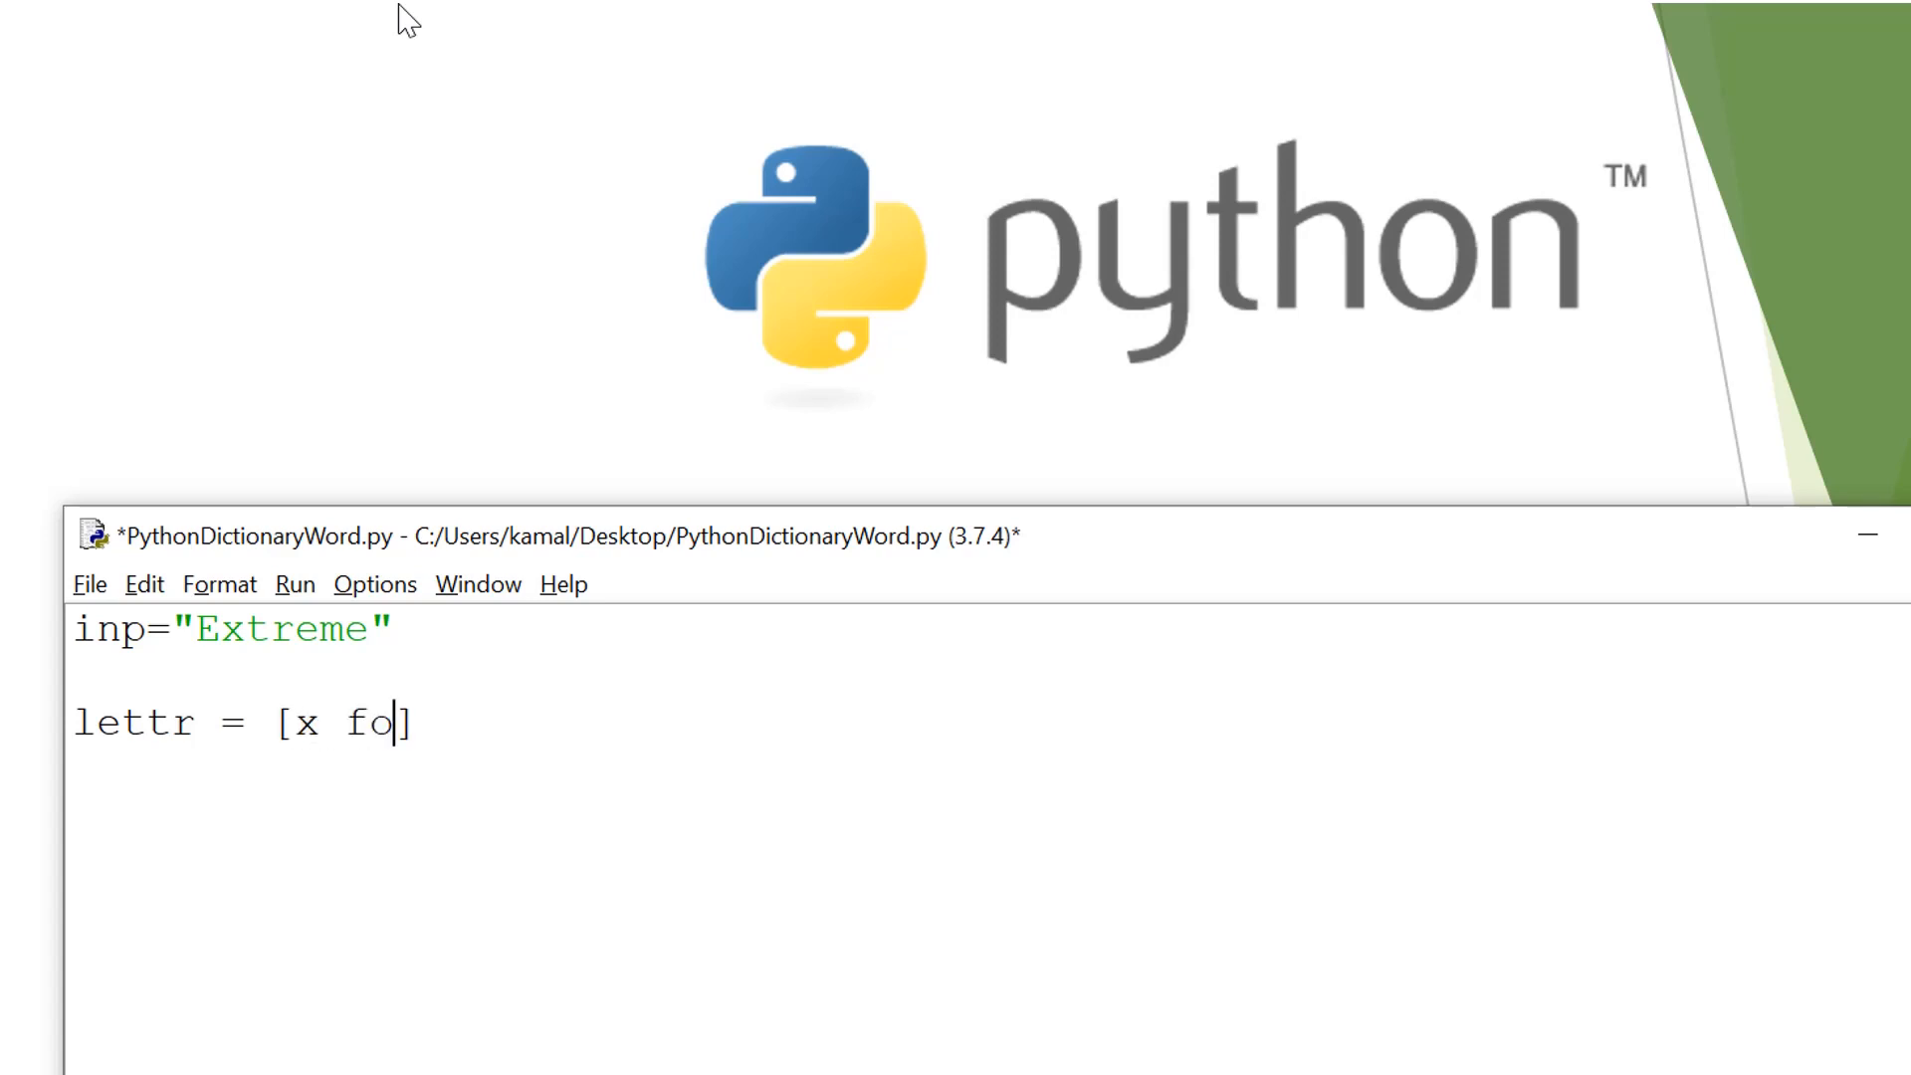
{"action": "type", "text": "r x in in"}
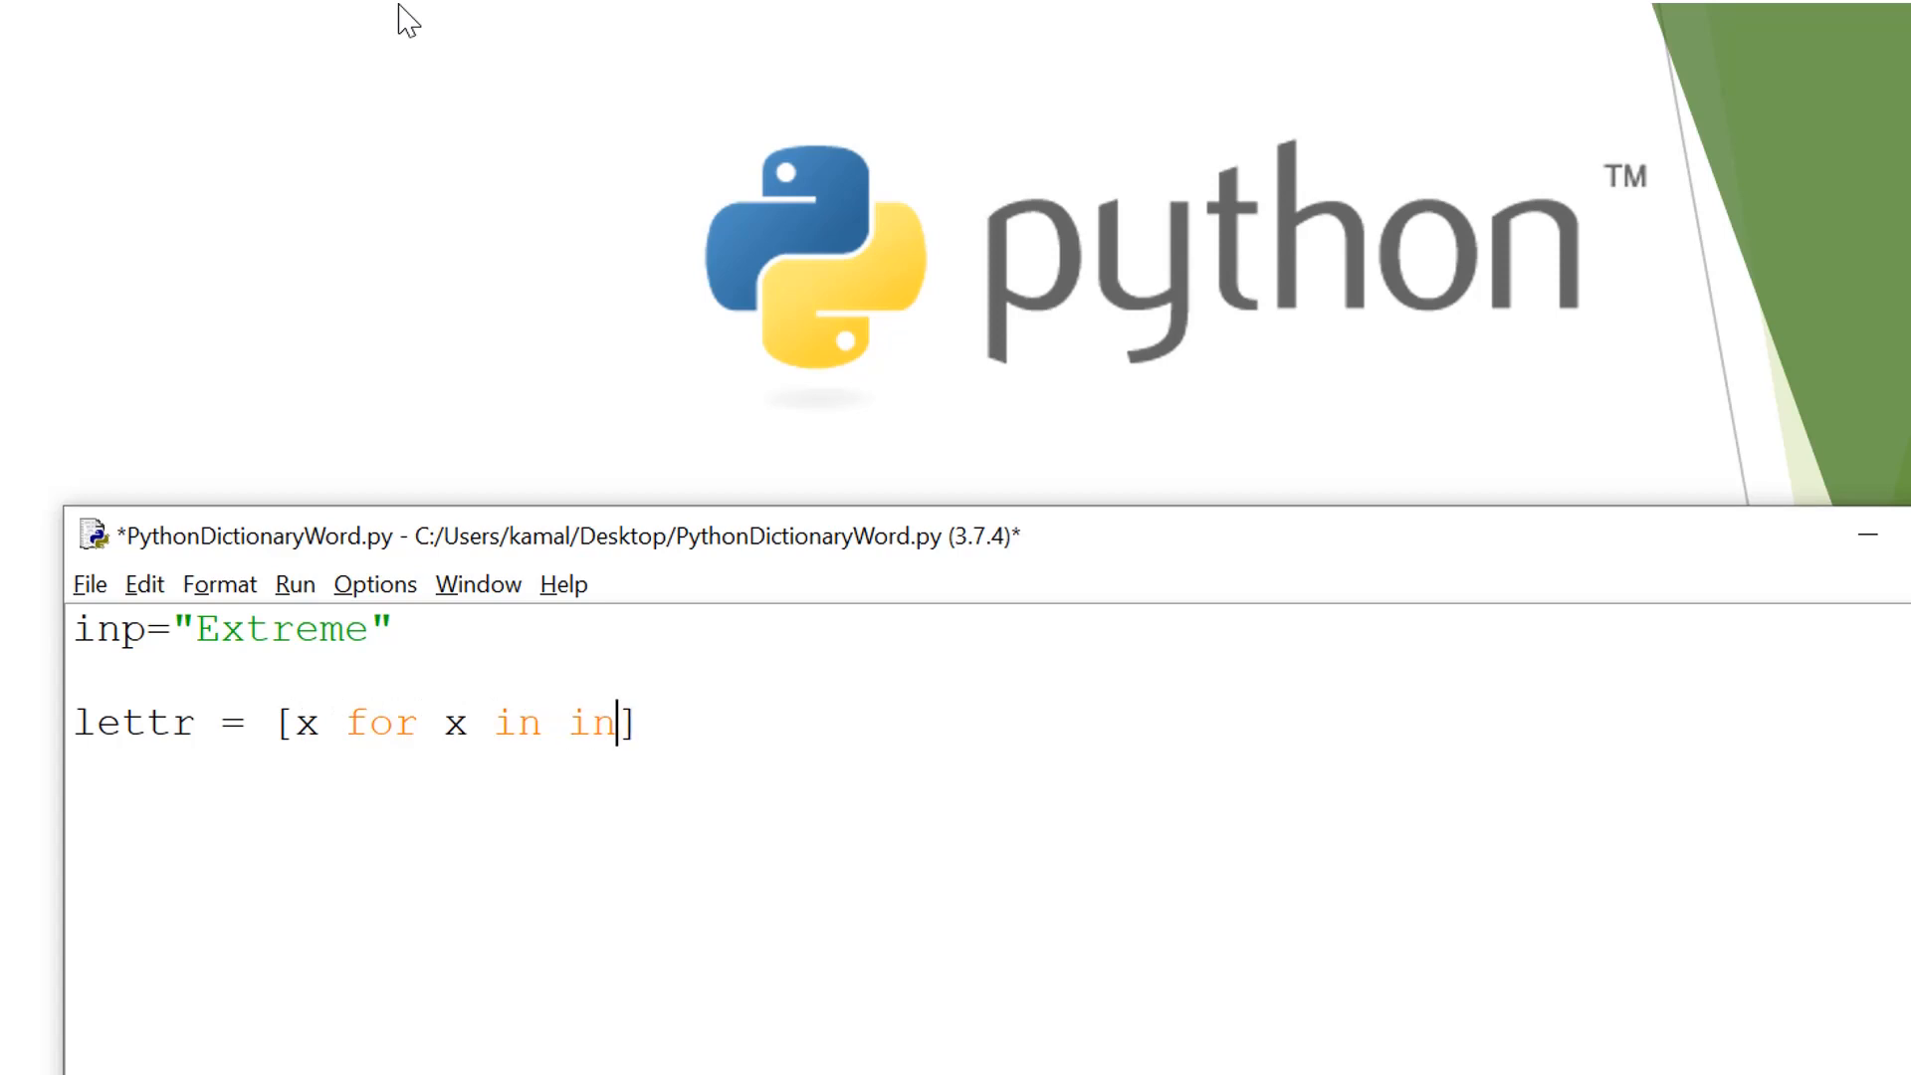
{"action": "type", "text": "p"}
{"action": "key", "text": "Up"}
{"action": "key", "text": "Delete"}
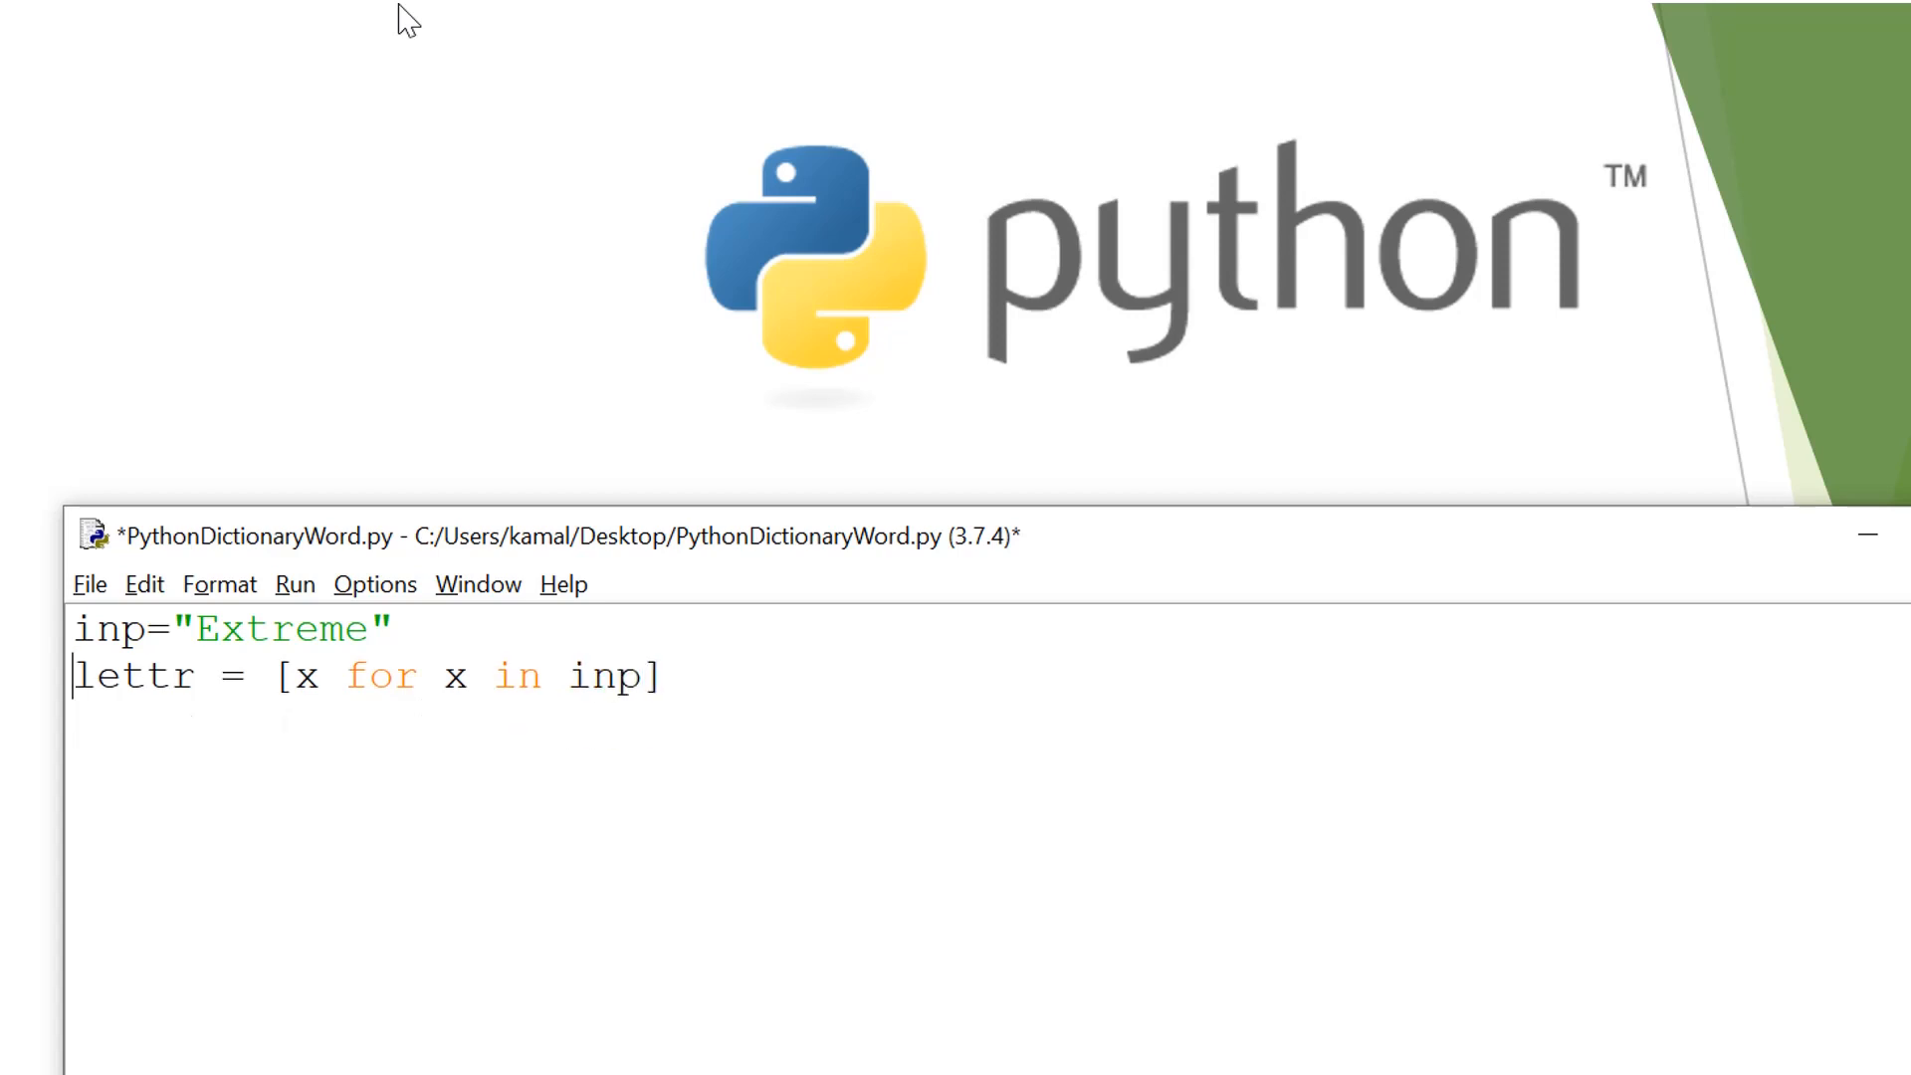
Add print(lettr) on a third line and save the script
{"action": "key", "text": "End"}
{"action": "key", "text": "Return"}
{"action": "type", "text": "print"}
{"action": "type", "text": "()"}
{"action": "type", "text": "lettr"}
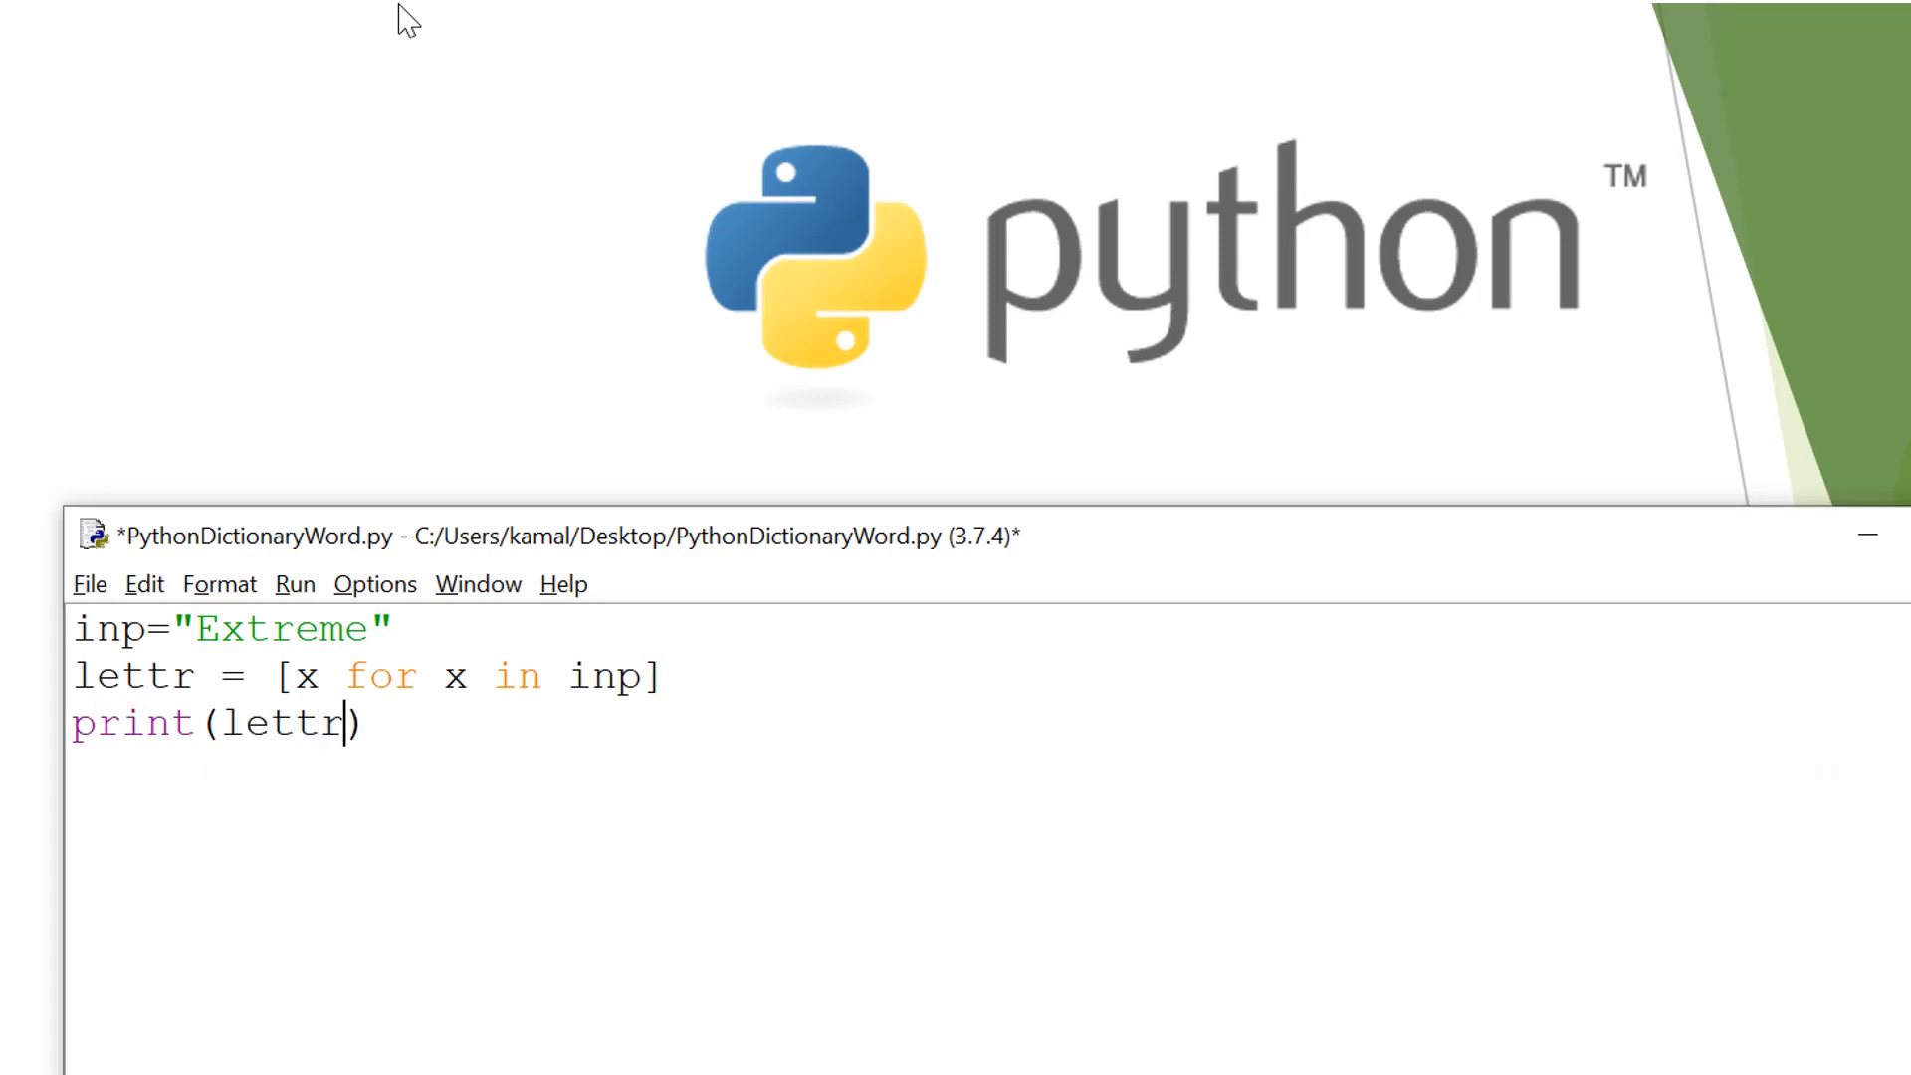
{"action": "key", "text": "ctrl+s"}
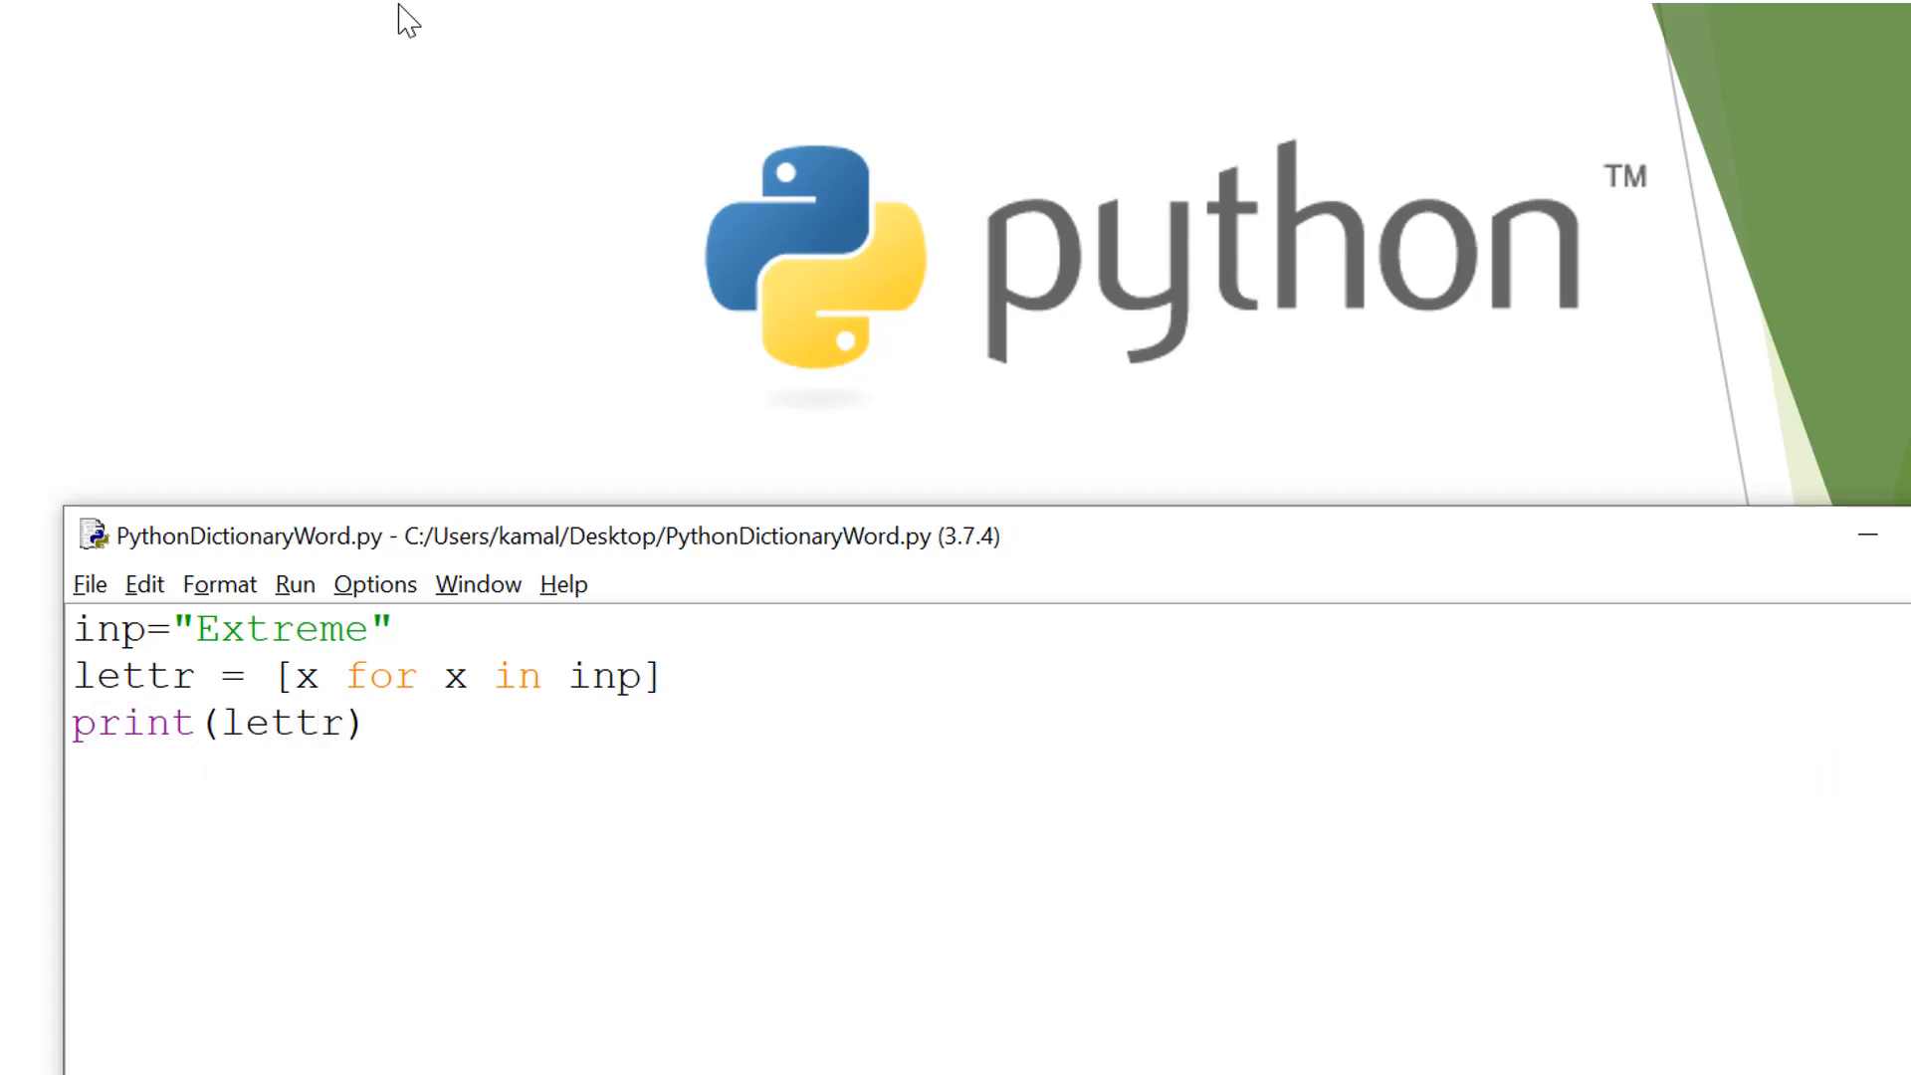
Run the script so the Shell lists Extreme's letters with a capital E, then return to the editor
{"action": "key", "text": "F5"}
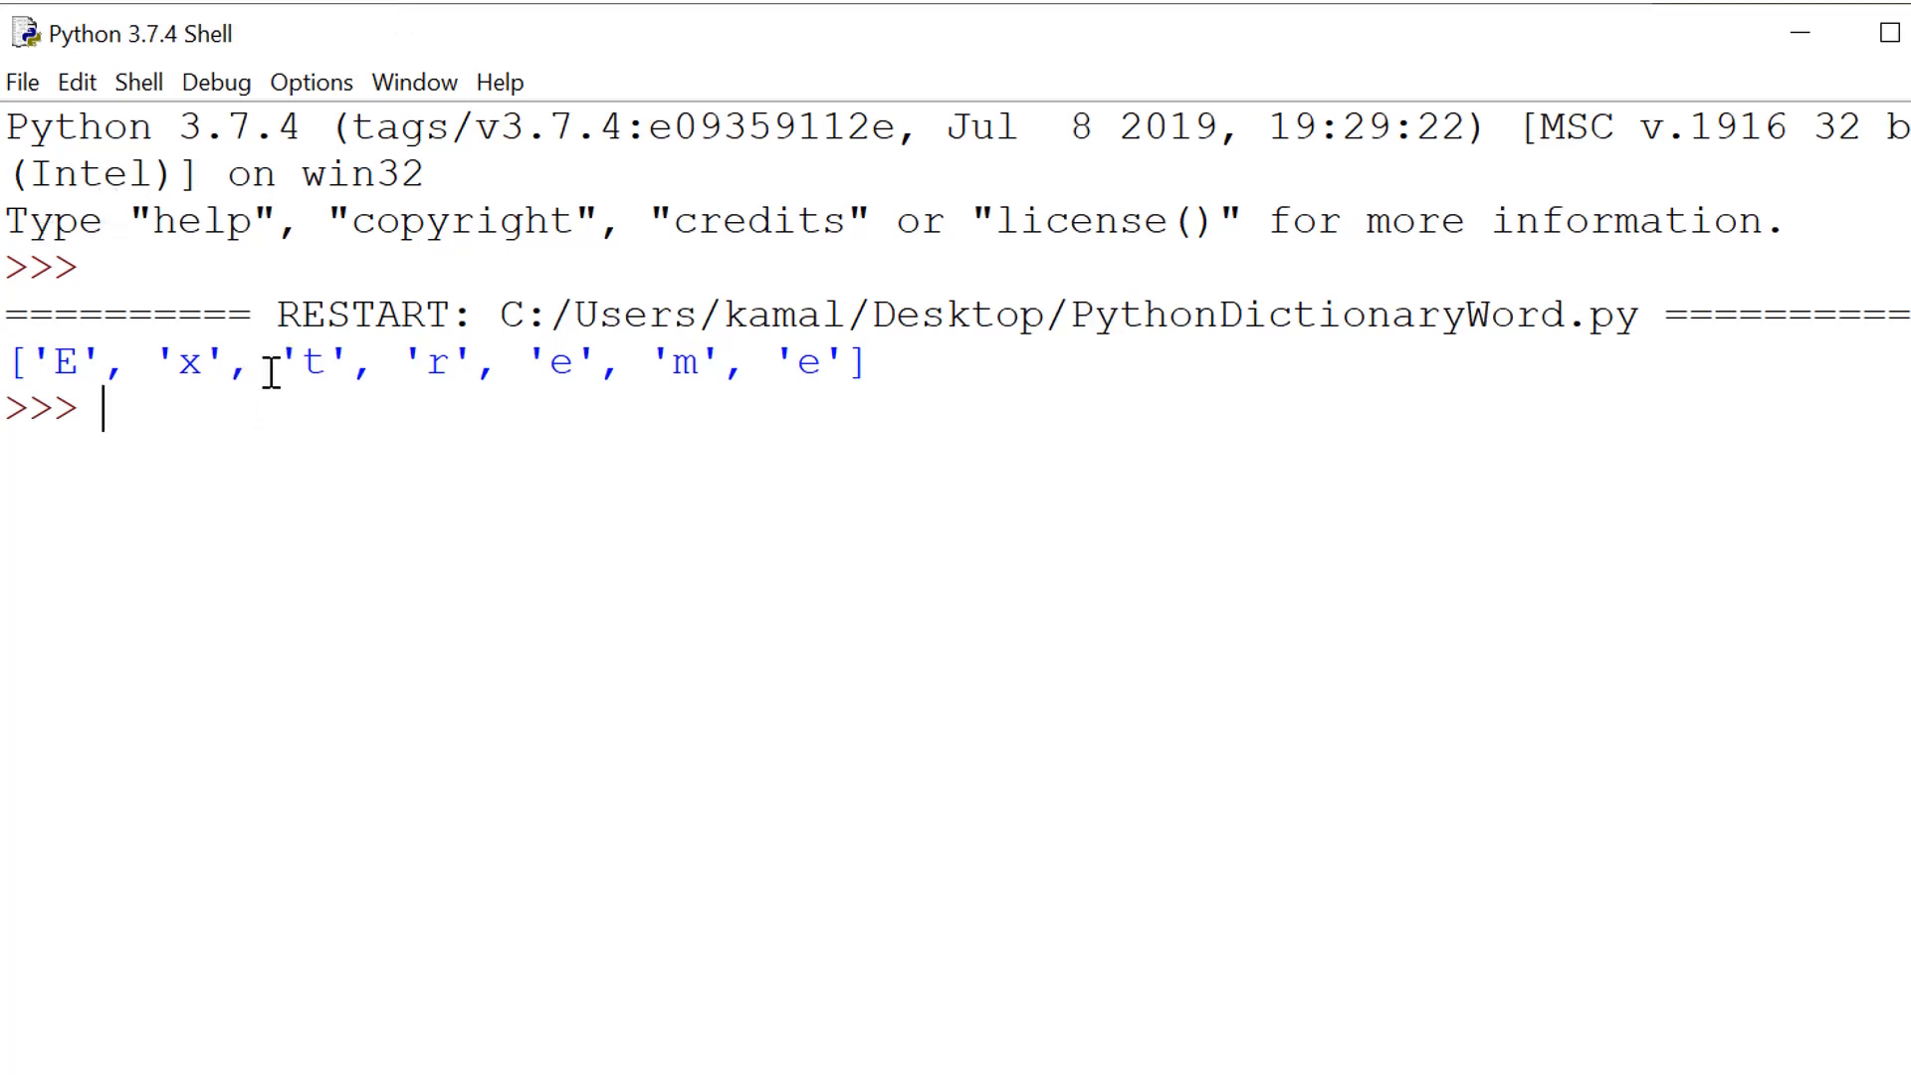
{"action": "left_click_drag", "start_coordinate": [869, 362], "coordinate": [5, 359]}
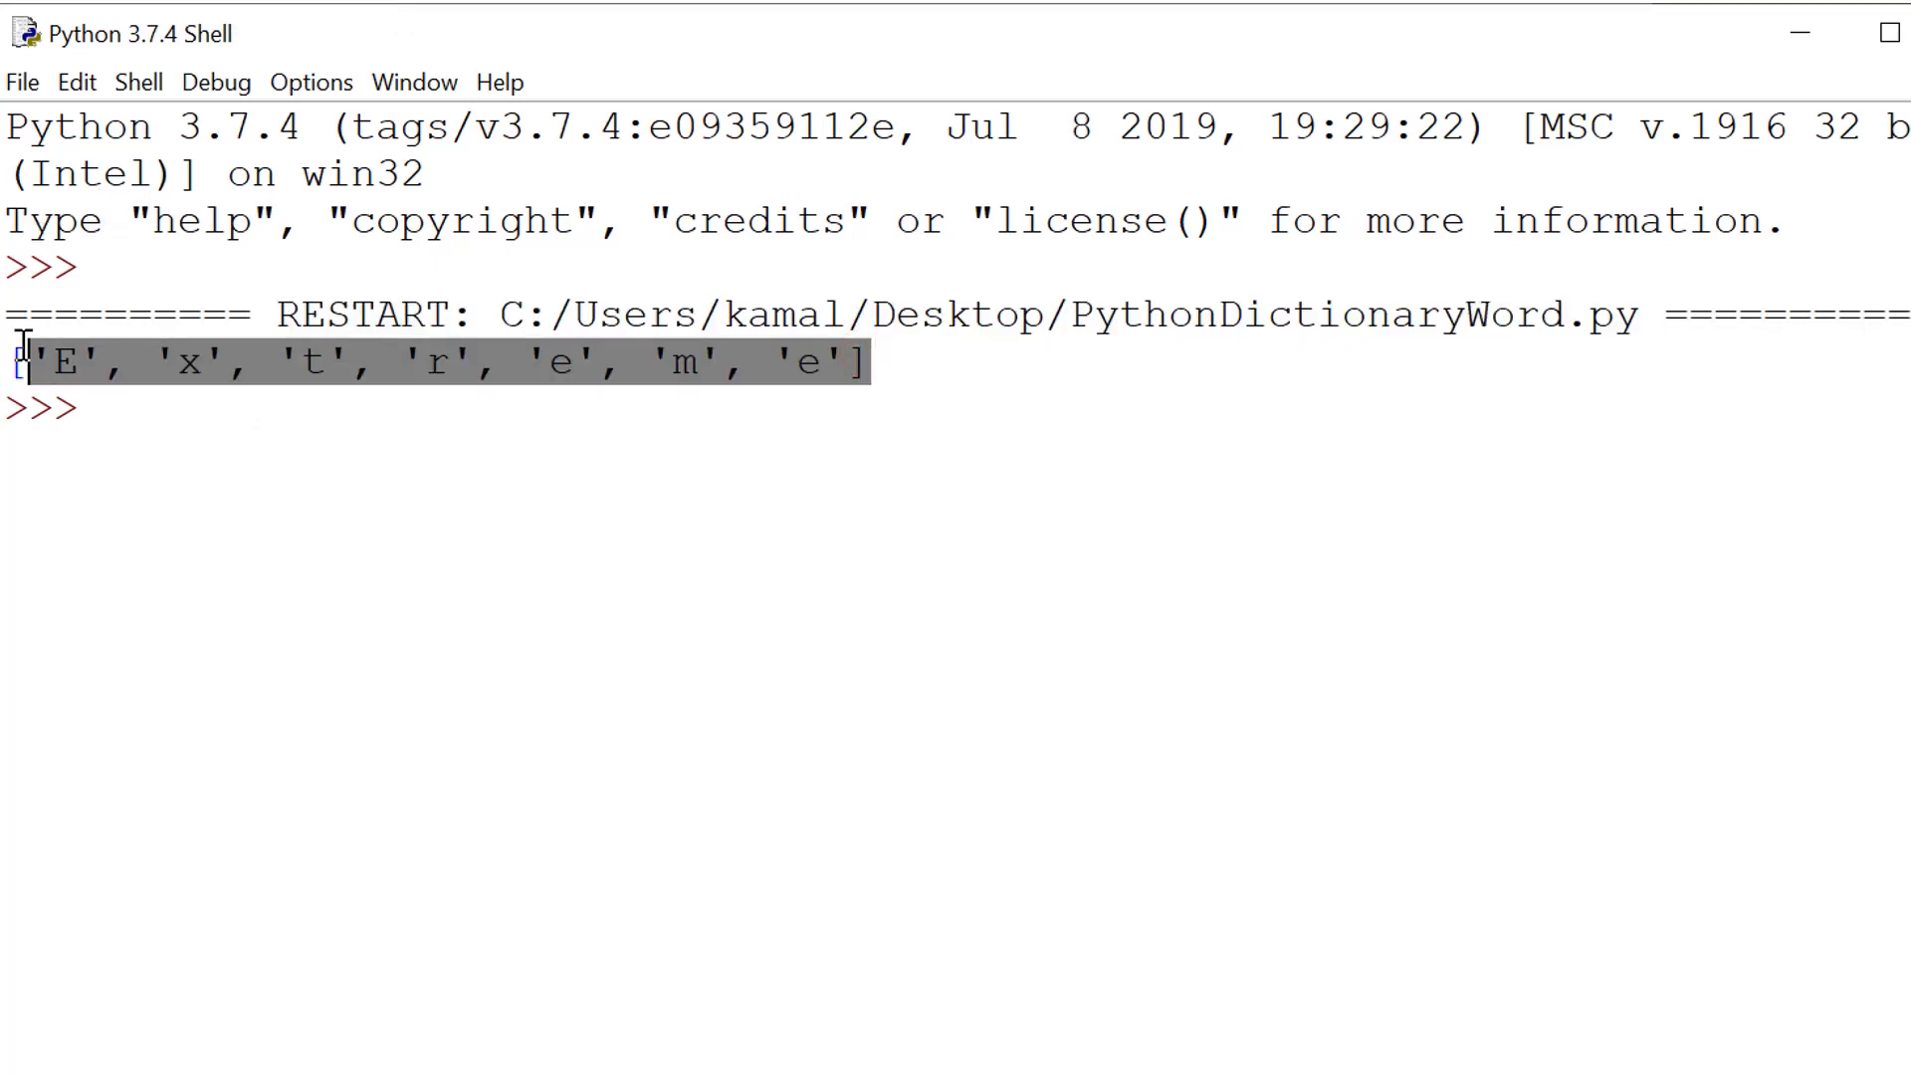
{"action": "left_click", "coordinate": [717, 467]}
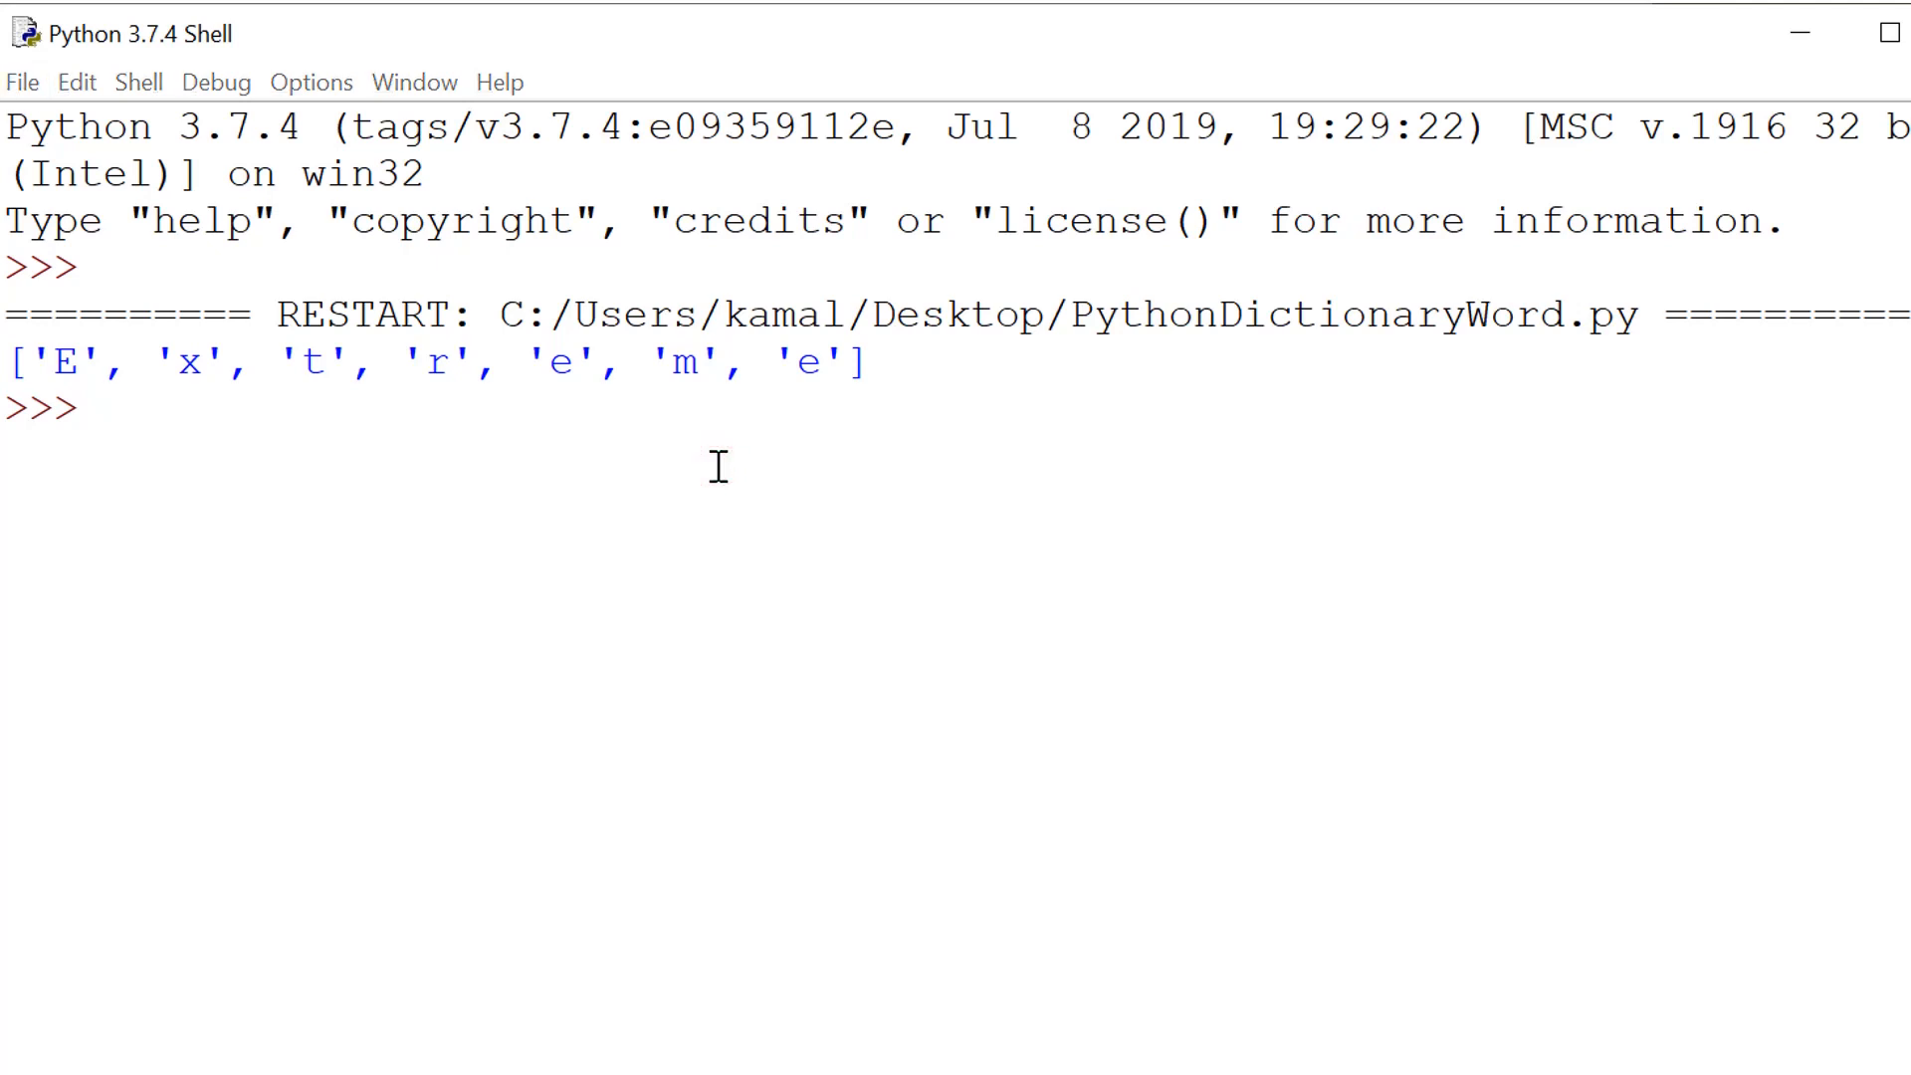
{"action": "key", "text": "alt+Tab"}
{"action": "left_click", "coordinate": [547, 677]}
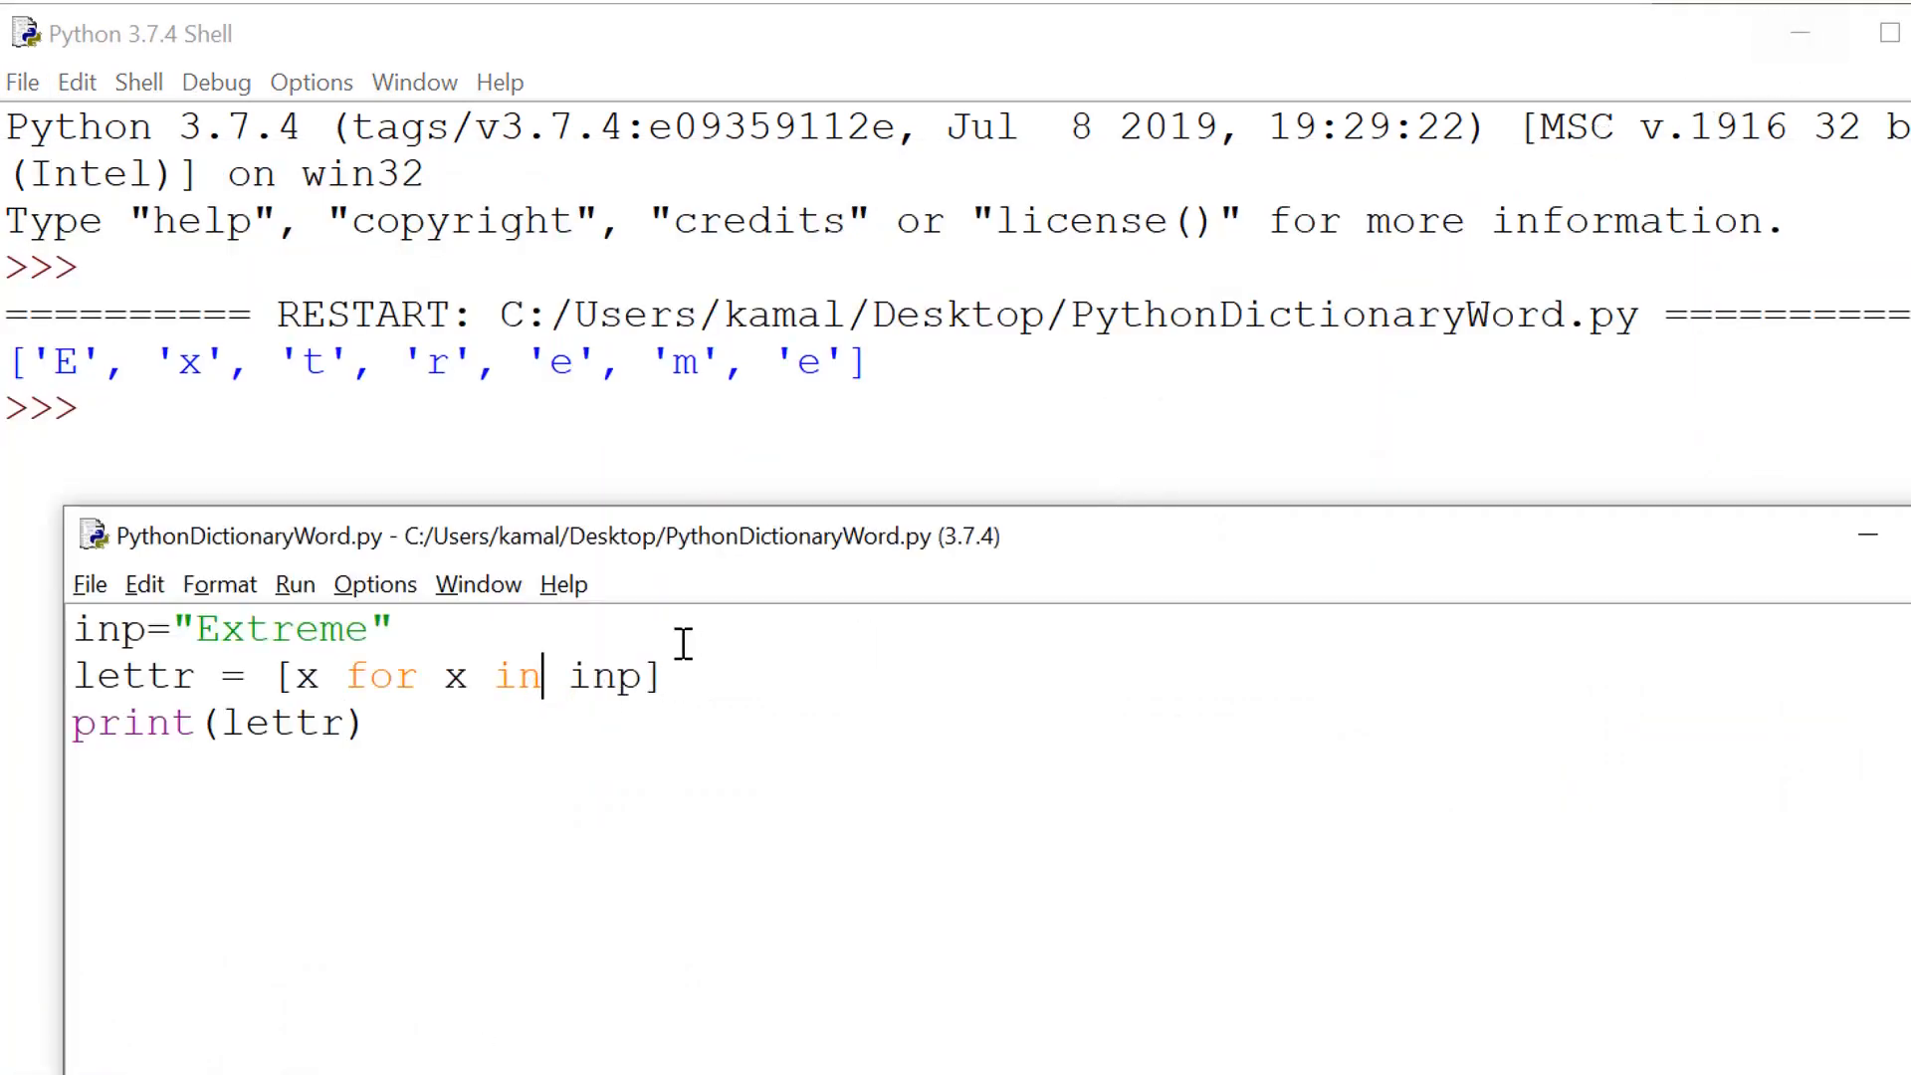
{"action": "left_click", "coordinate": [560, 722]}
{"action": "key", "text": "ctrl+Home"}
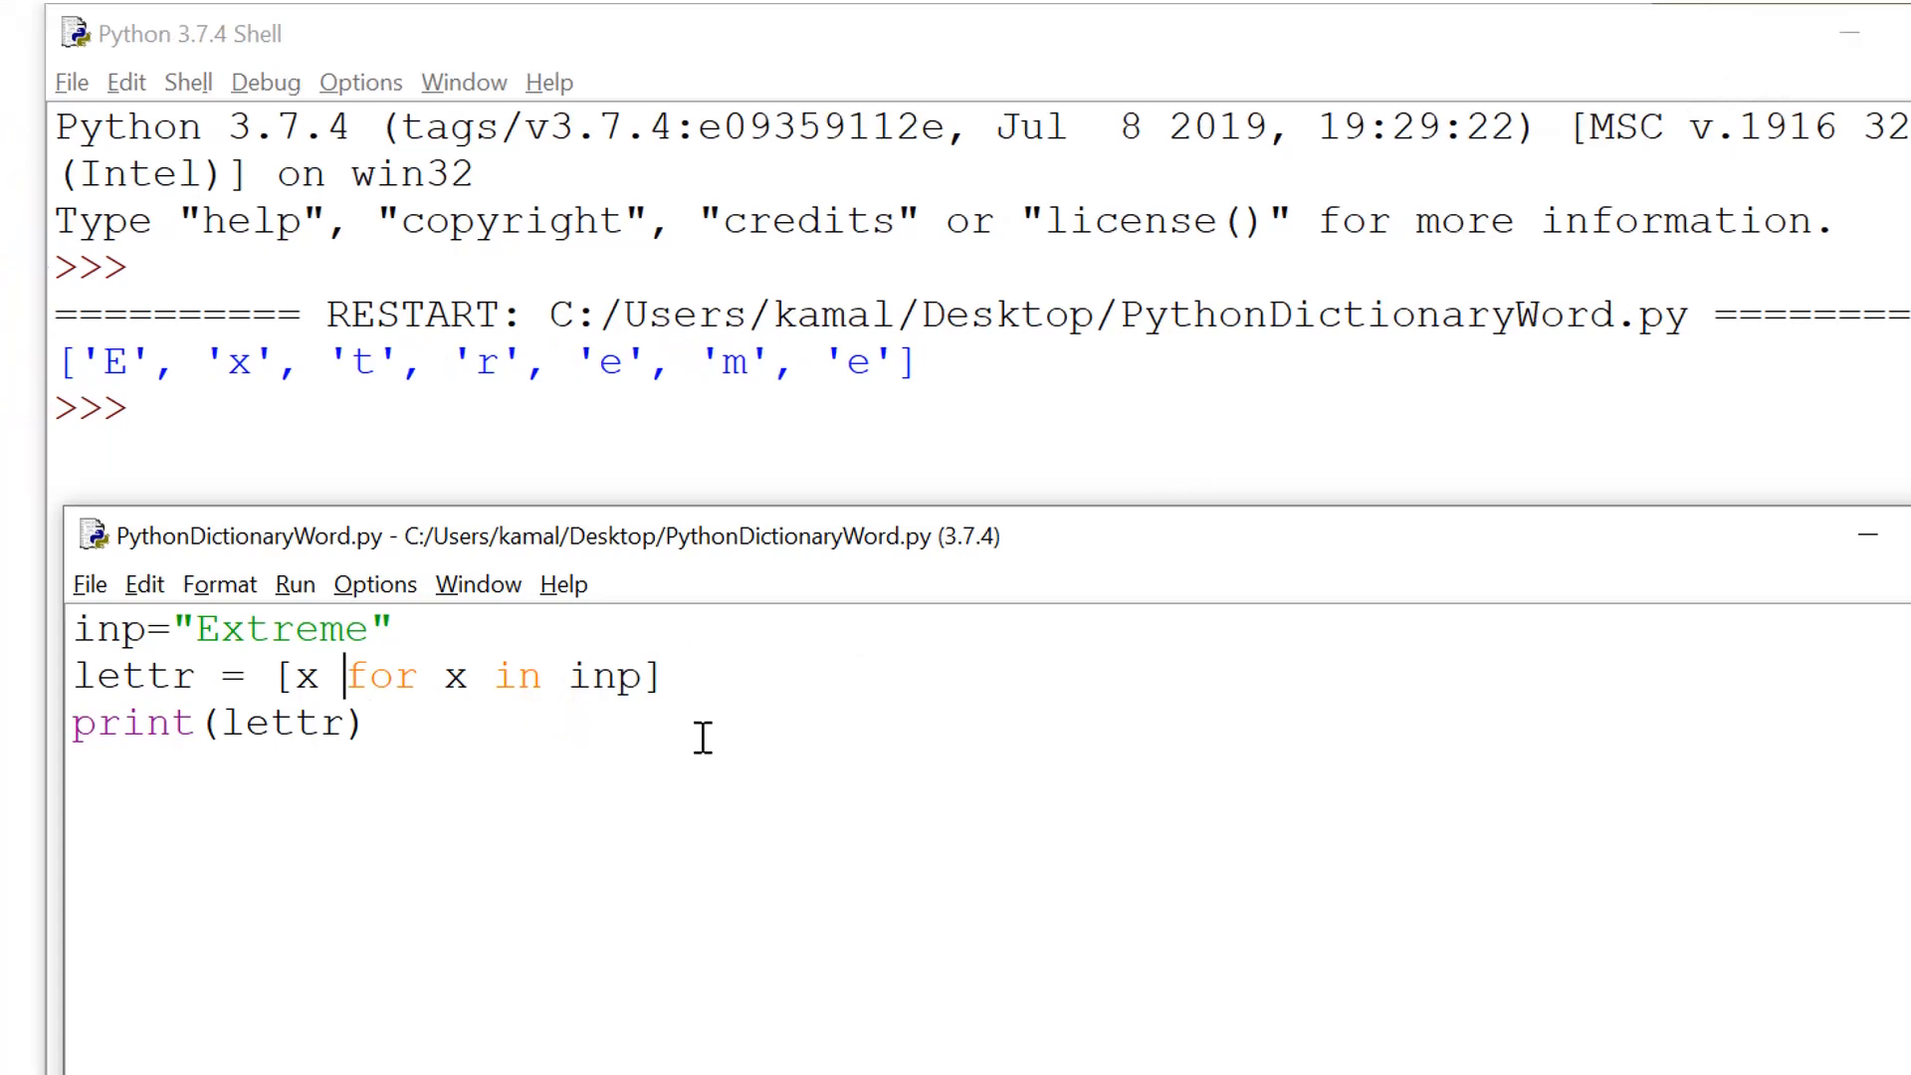
Lowercase each letter in the comprehension with x.lower(), save and rerun to show e first
{"action": "left_click", "coordinate": [90, 358]}
{"action": "left_click_drag", "start_coordinate": [99, 362], "coordinate": [155, 362]}
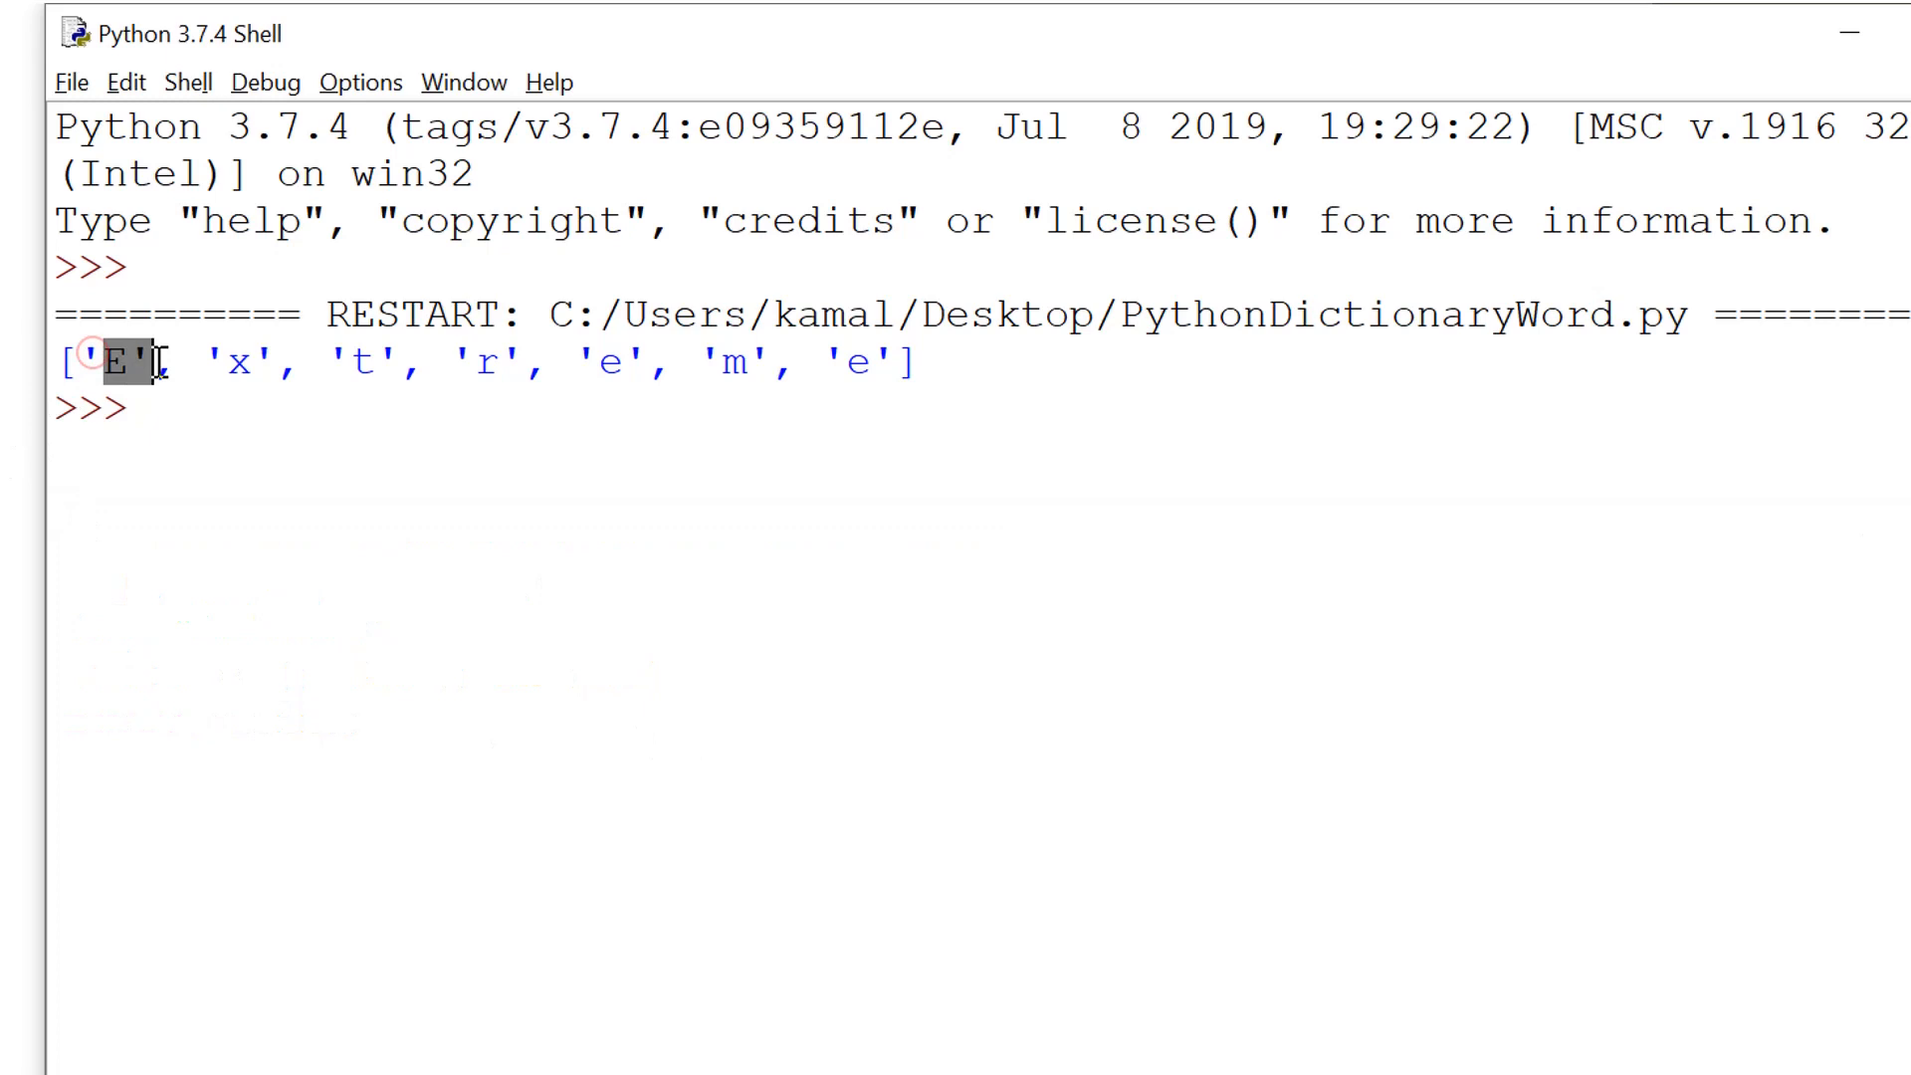
{"action": "key", "text": "alt+Tab"}
{"action": "left_click", "coordinate": [299, 680]}
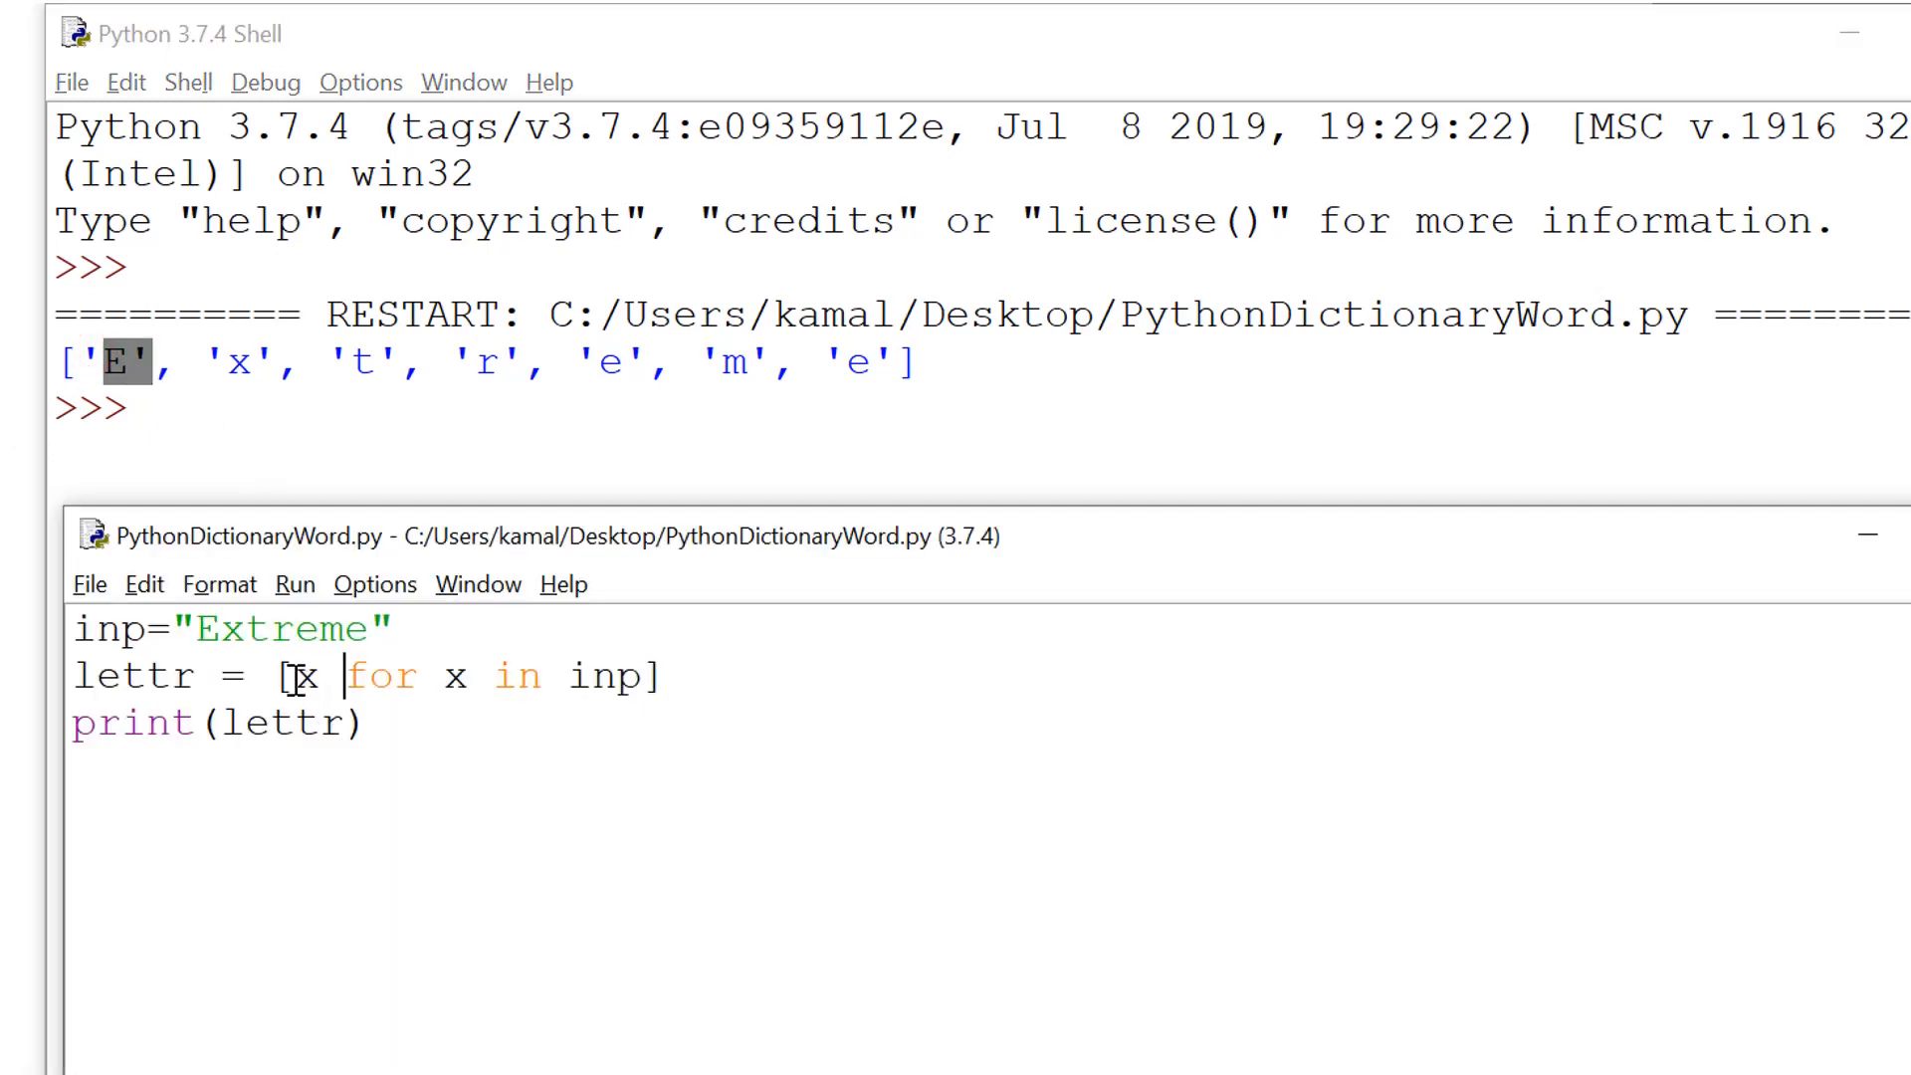
{"action": "type", "text": "."}
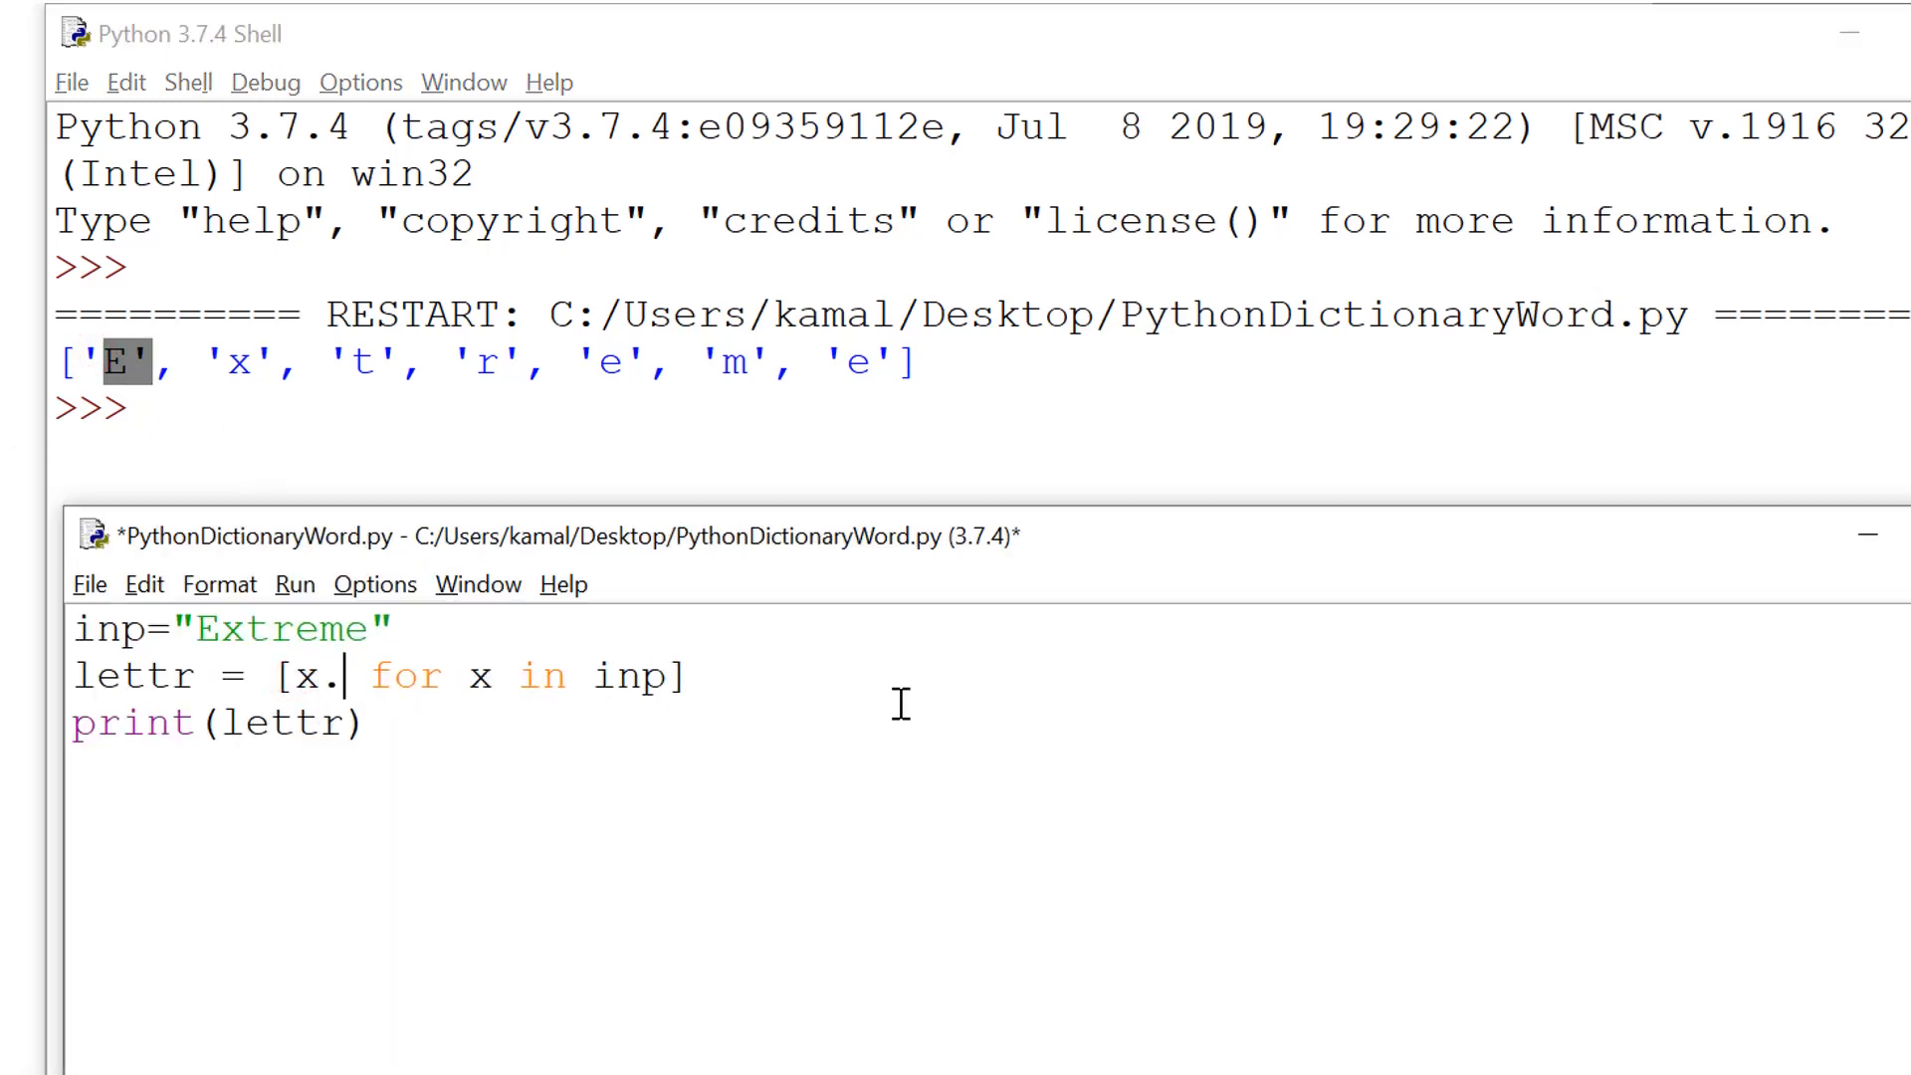
{"action": "type", "text": "lower()"}
{"action": "key", "text": "ctrl+s"}
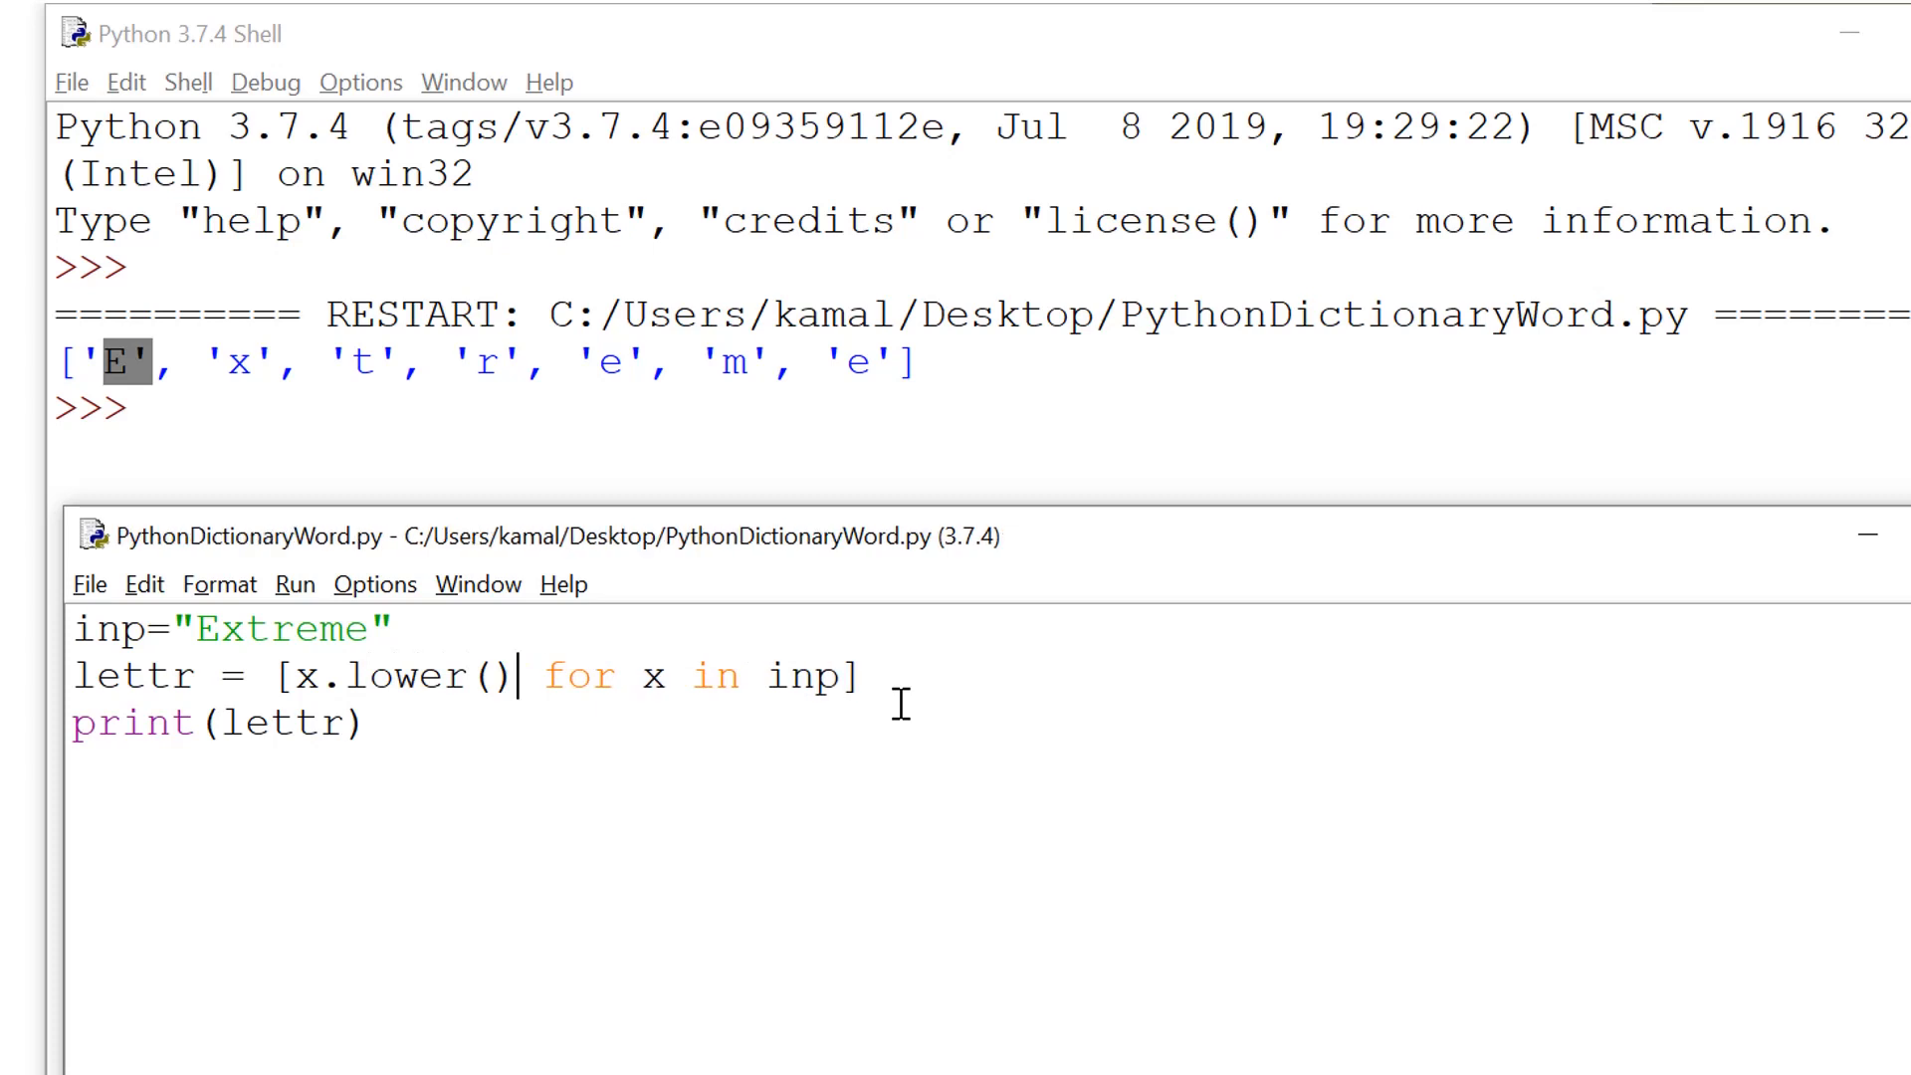
{"action": "key", "text": "F5"}
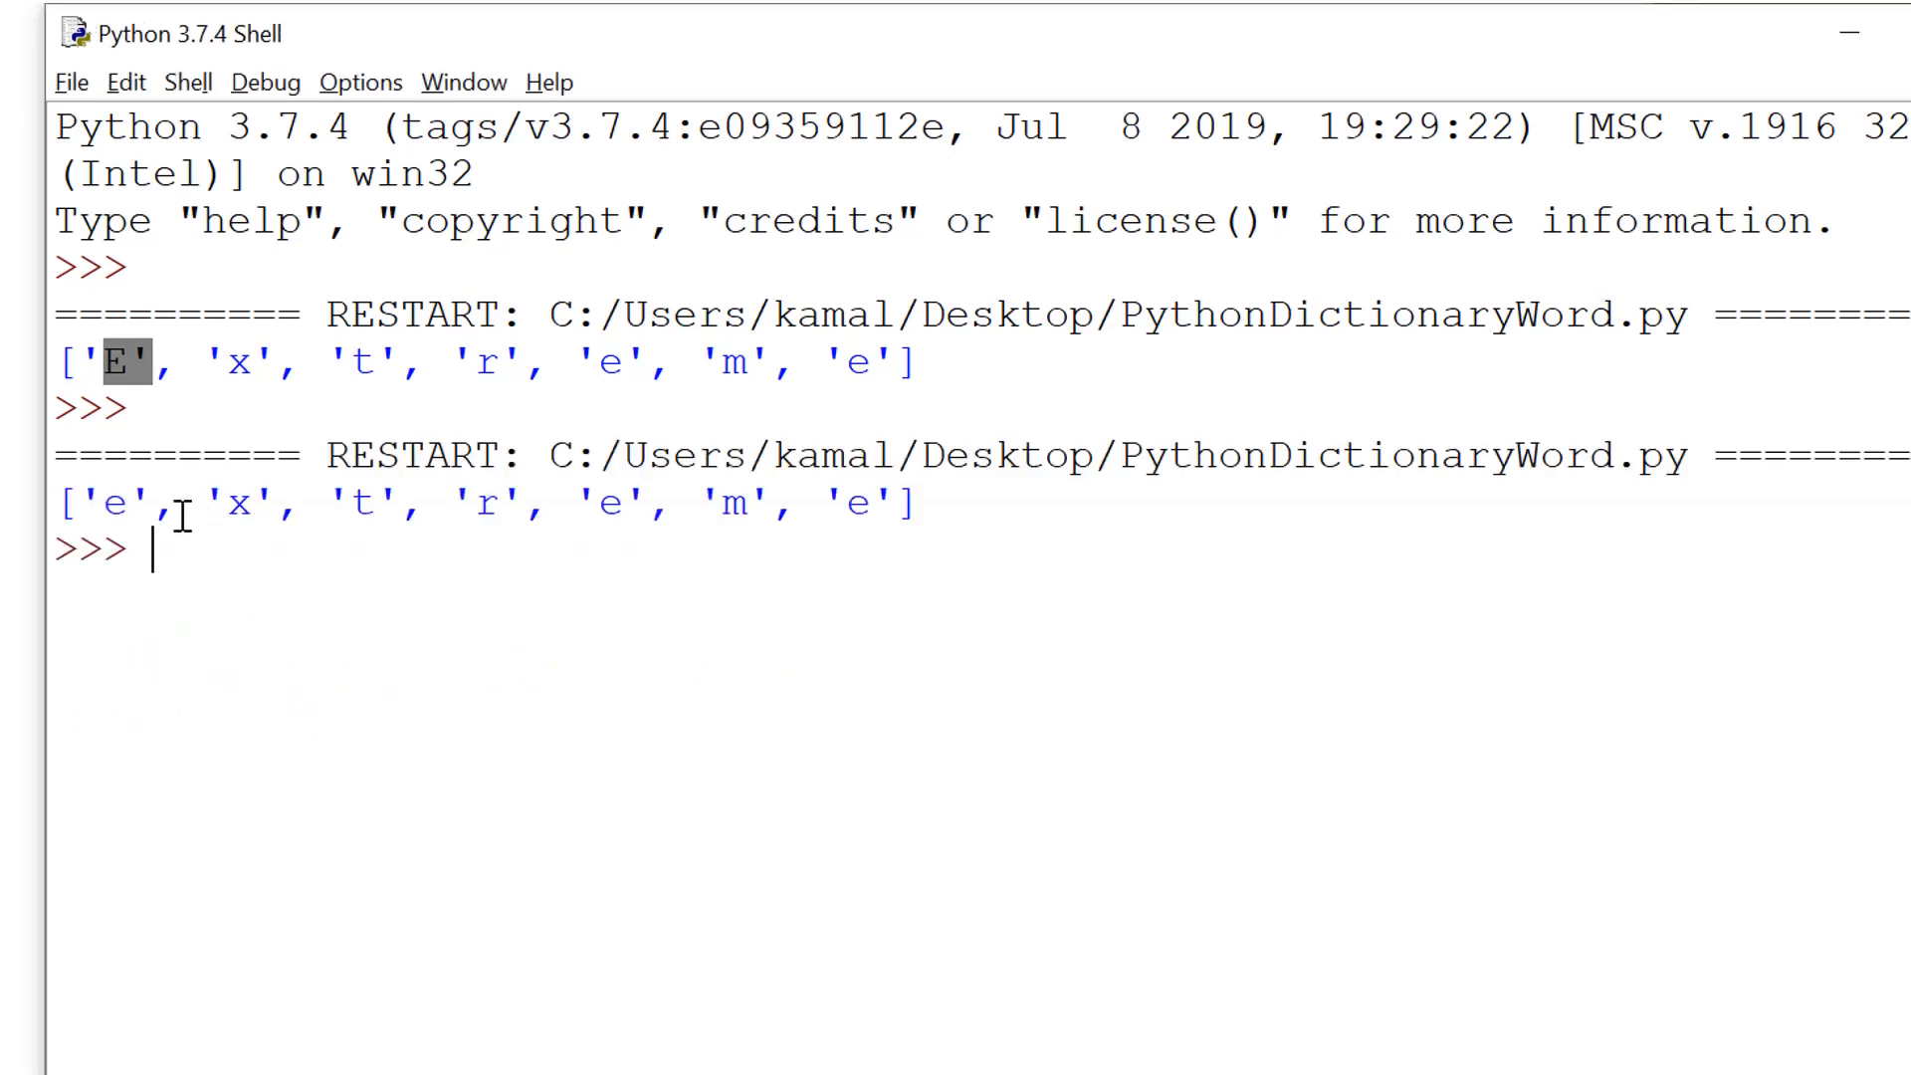
Check the lowercased letter list in the Shell and move to the print(lettr) line in the editor
{"action": "left_click_drag", "start_coordinate": [98, 501], "coordinate": [923, 502]}
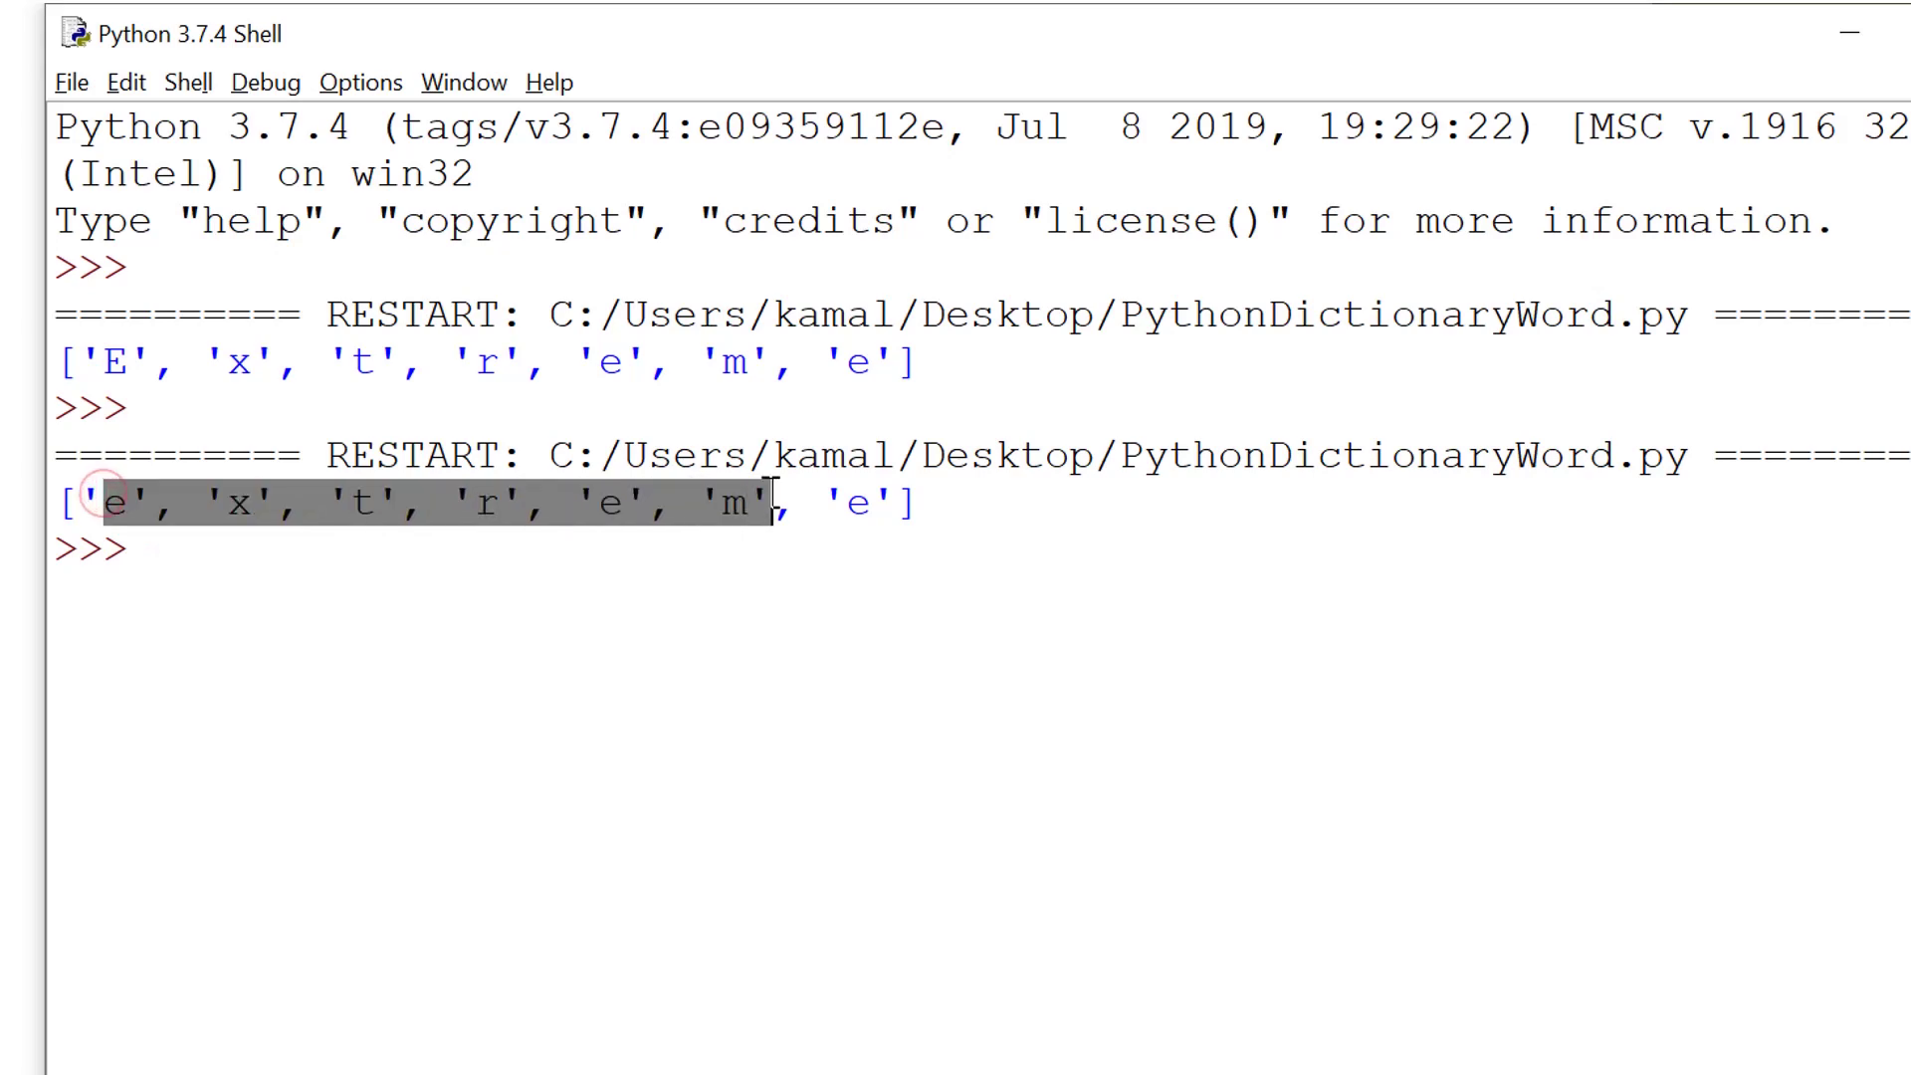
{"action": "left_click", "coordinate": [925, 502]}
{"action": "key", "text": "alt+Tab"}
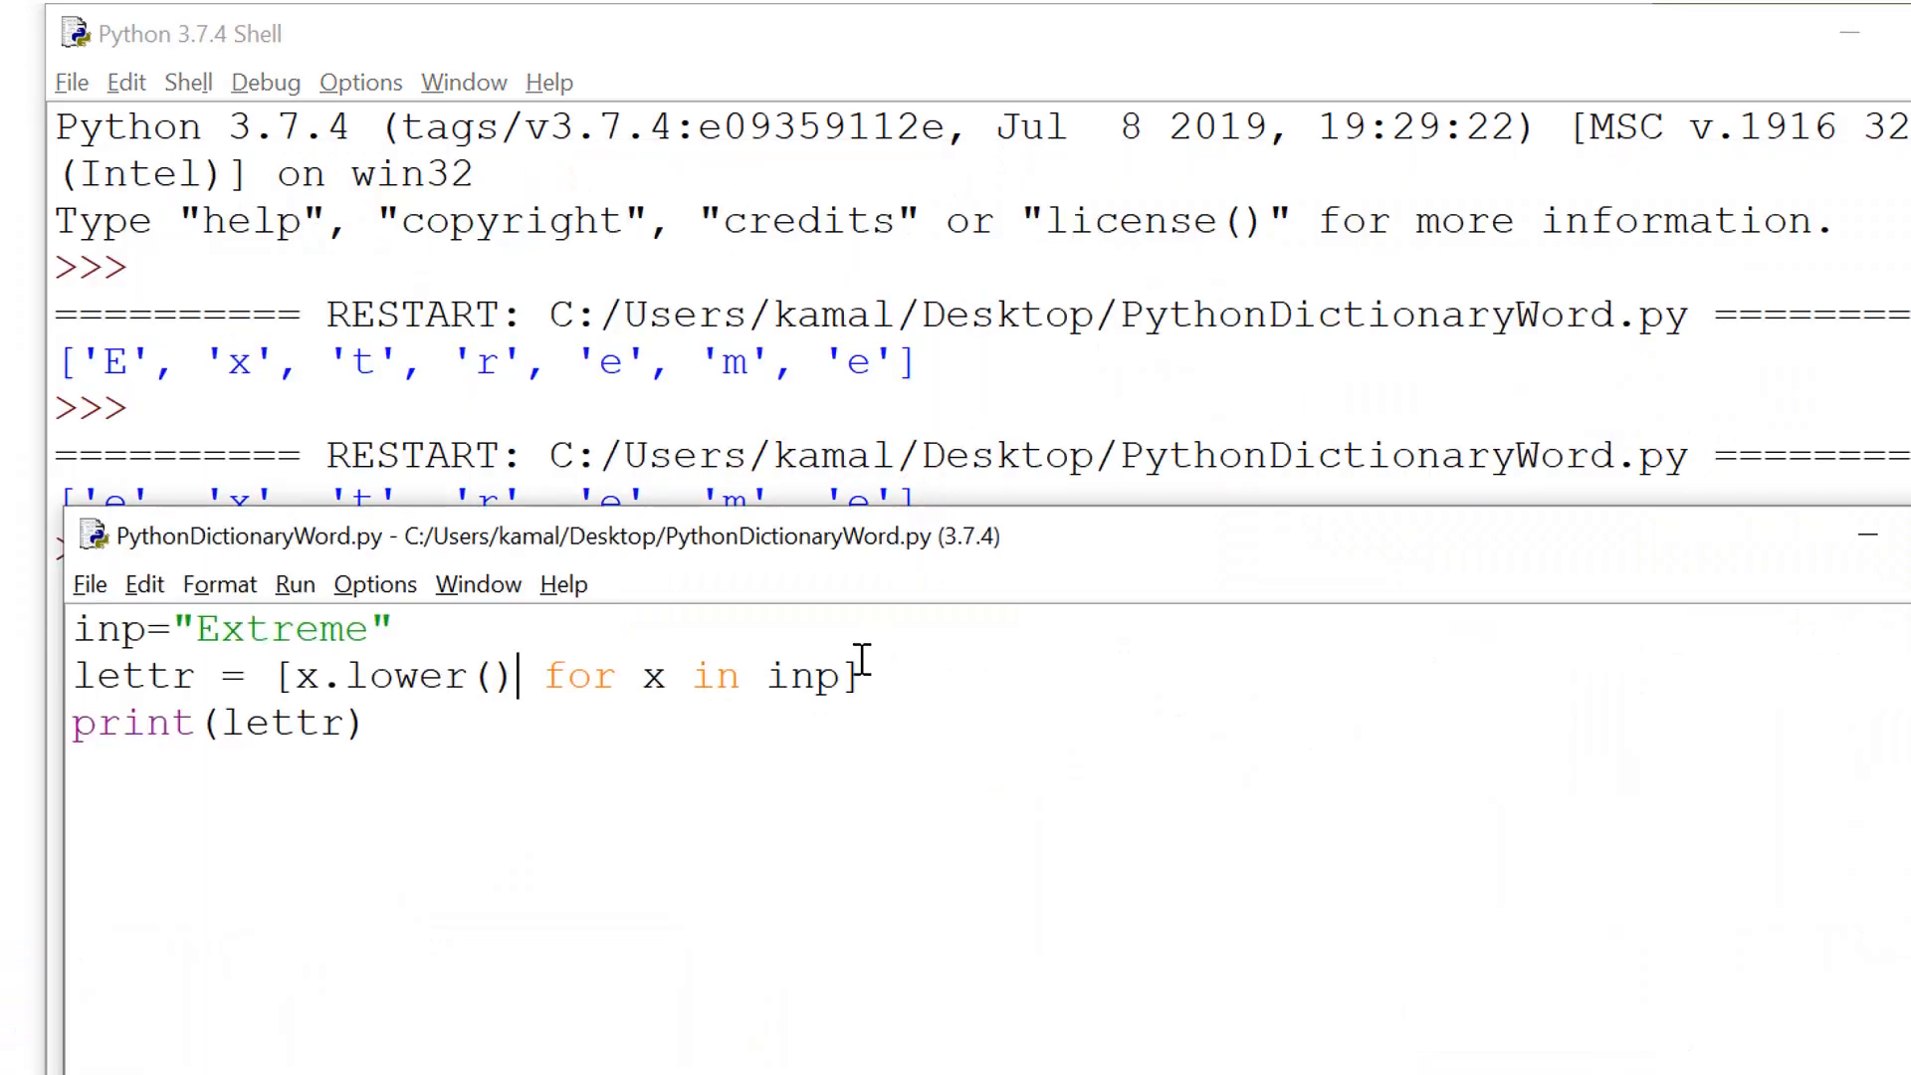
{"action": "left_click", "coordinate": [732, 740]}
Remove print(lettr), import permutations from itertools and write print(list(permutations(lettr)))
{"action": "key", "text": "shift+Home"}
{"action": "key", "text": "BackSpace"}
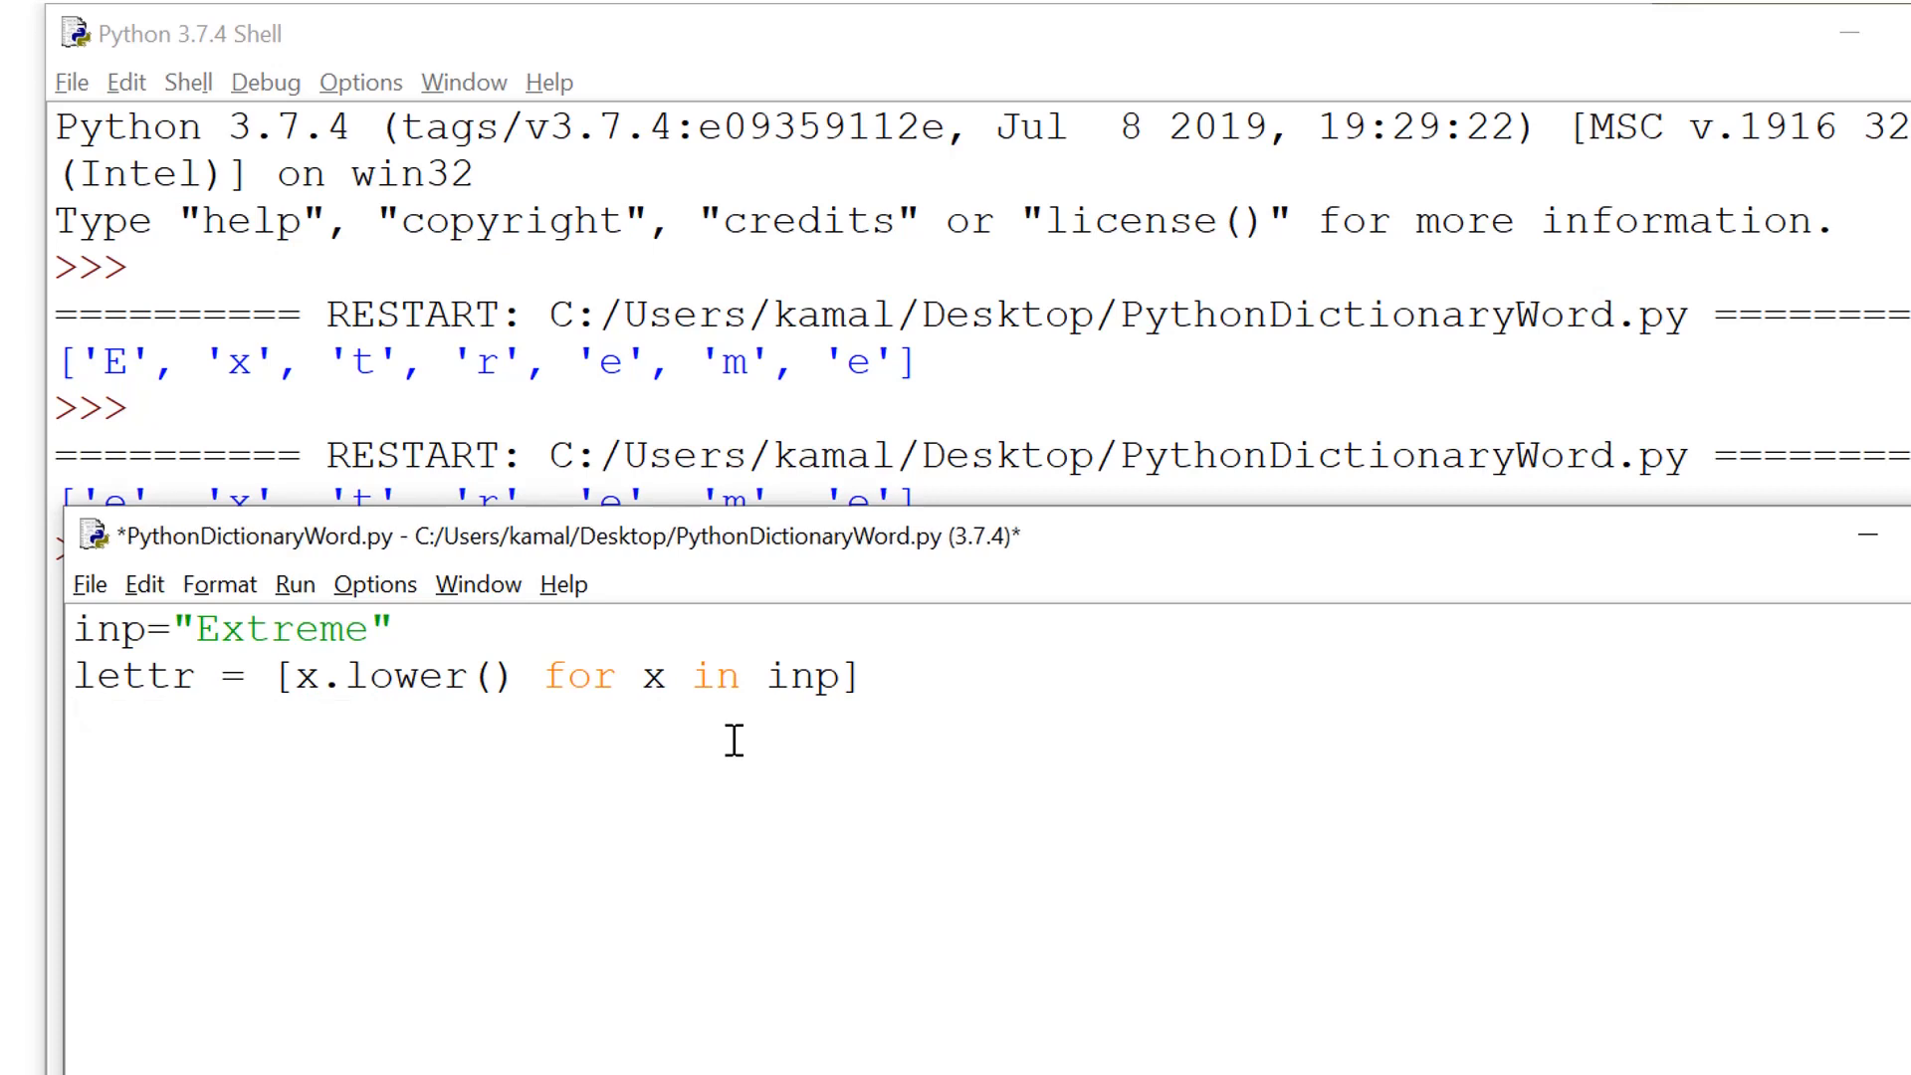
{"action": "key", "text": "Return"}
{"action": "key", "text": "Return"}
{"action": "type", "text": "fr"}
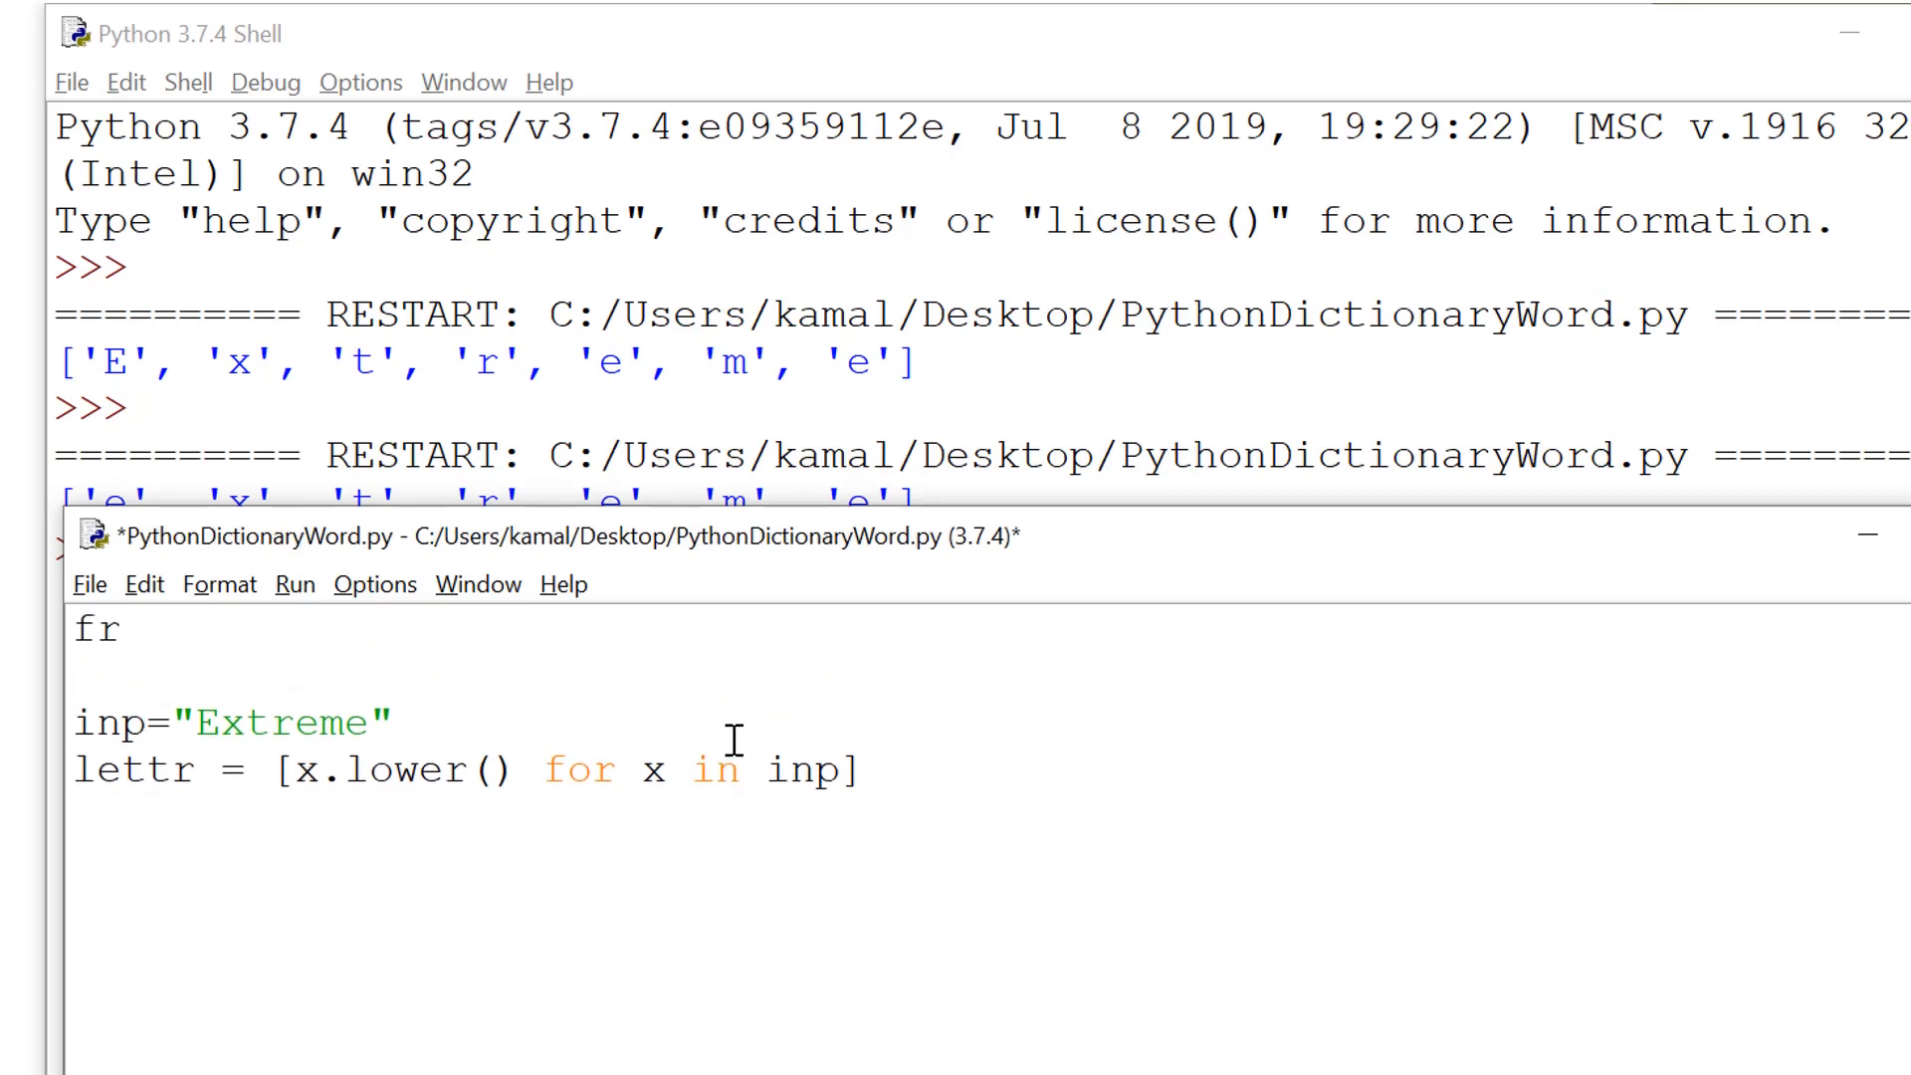
{"action": "type", "text": "om itertoo"}
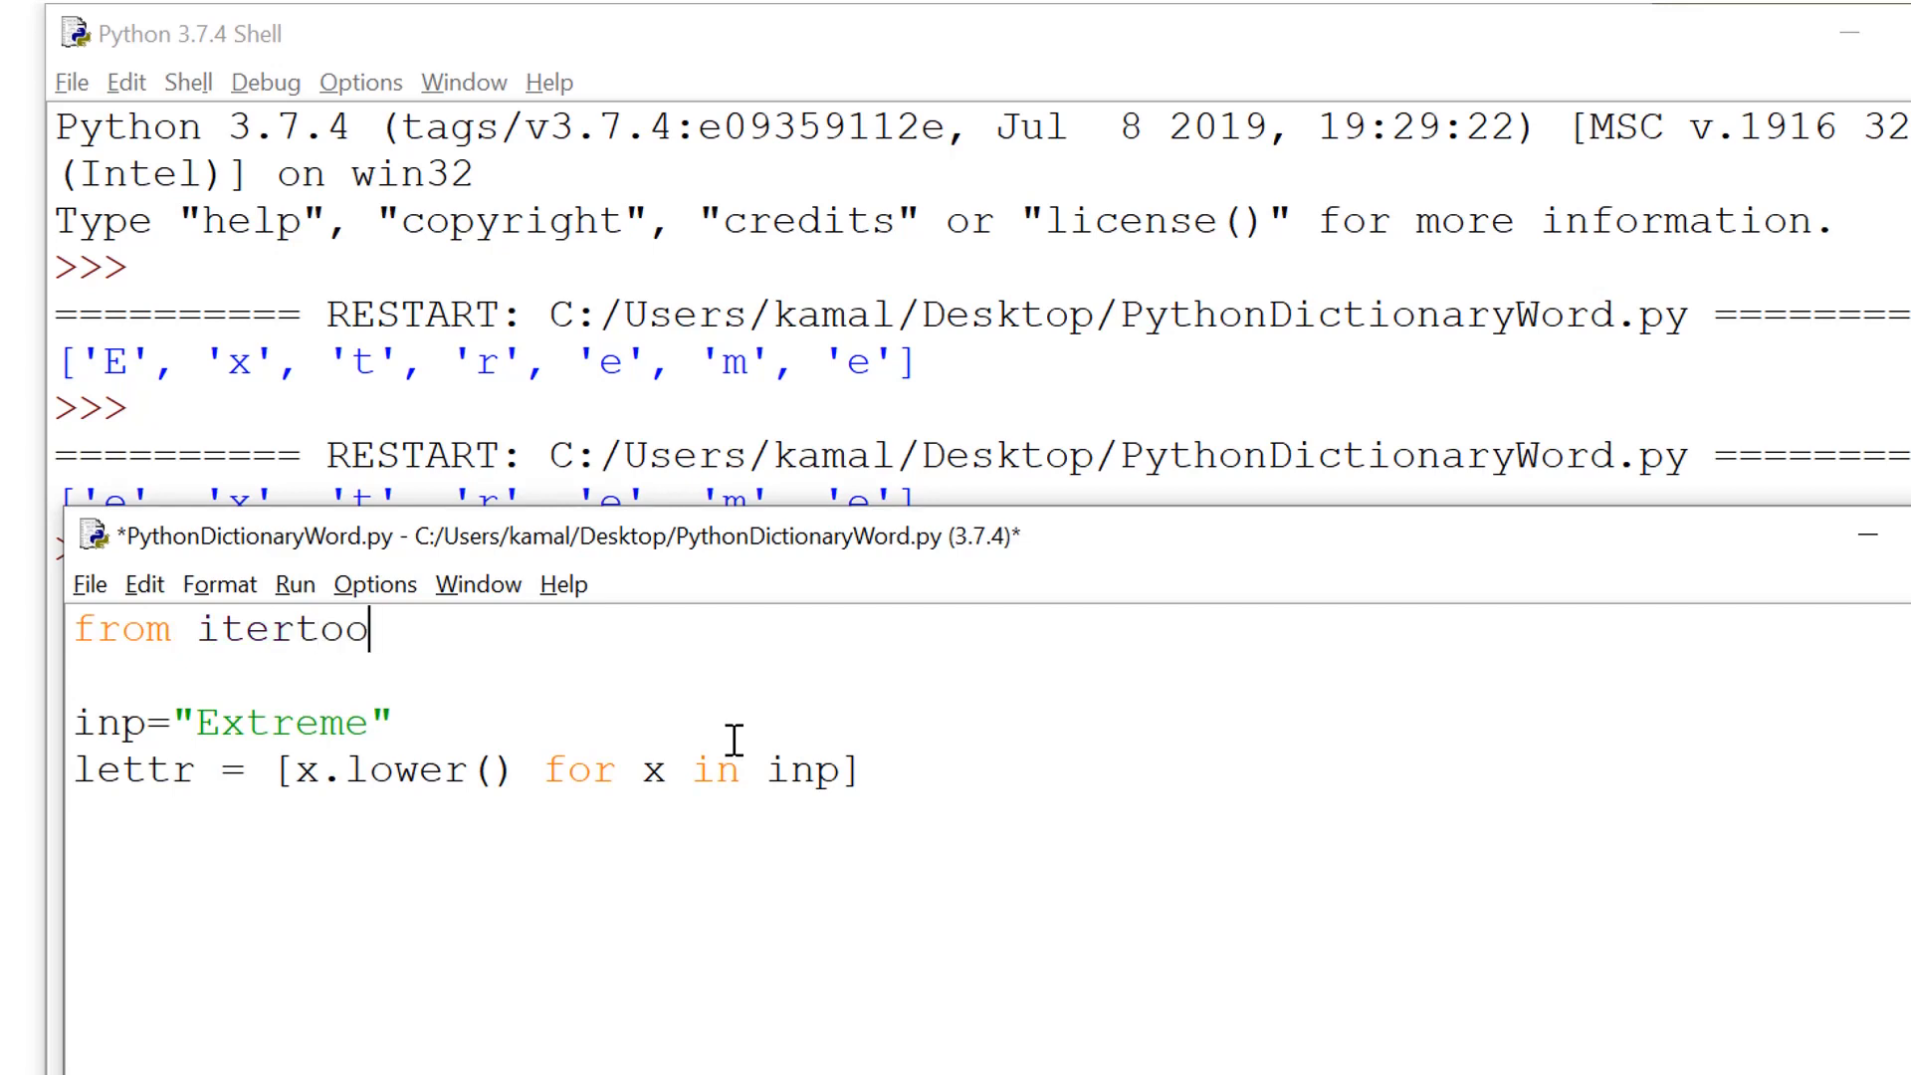
{"action": "type", "text": "ls import "}
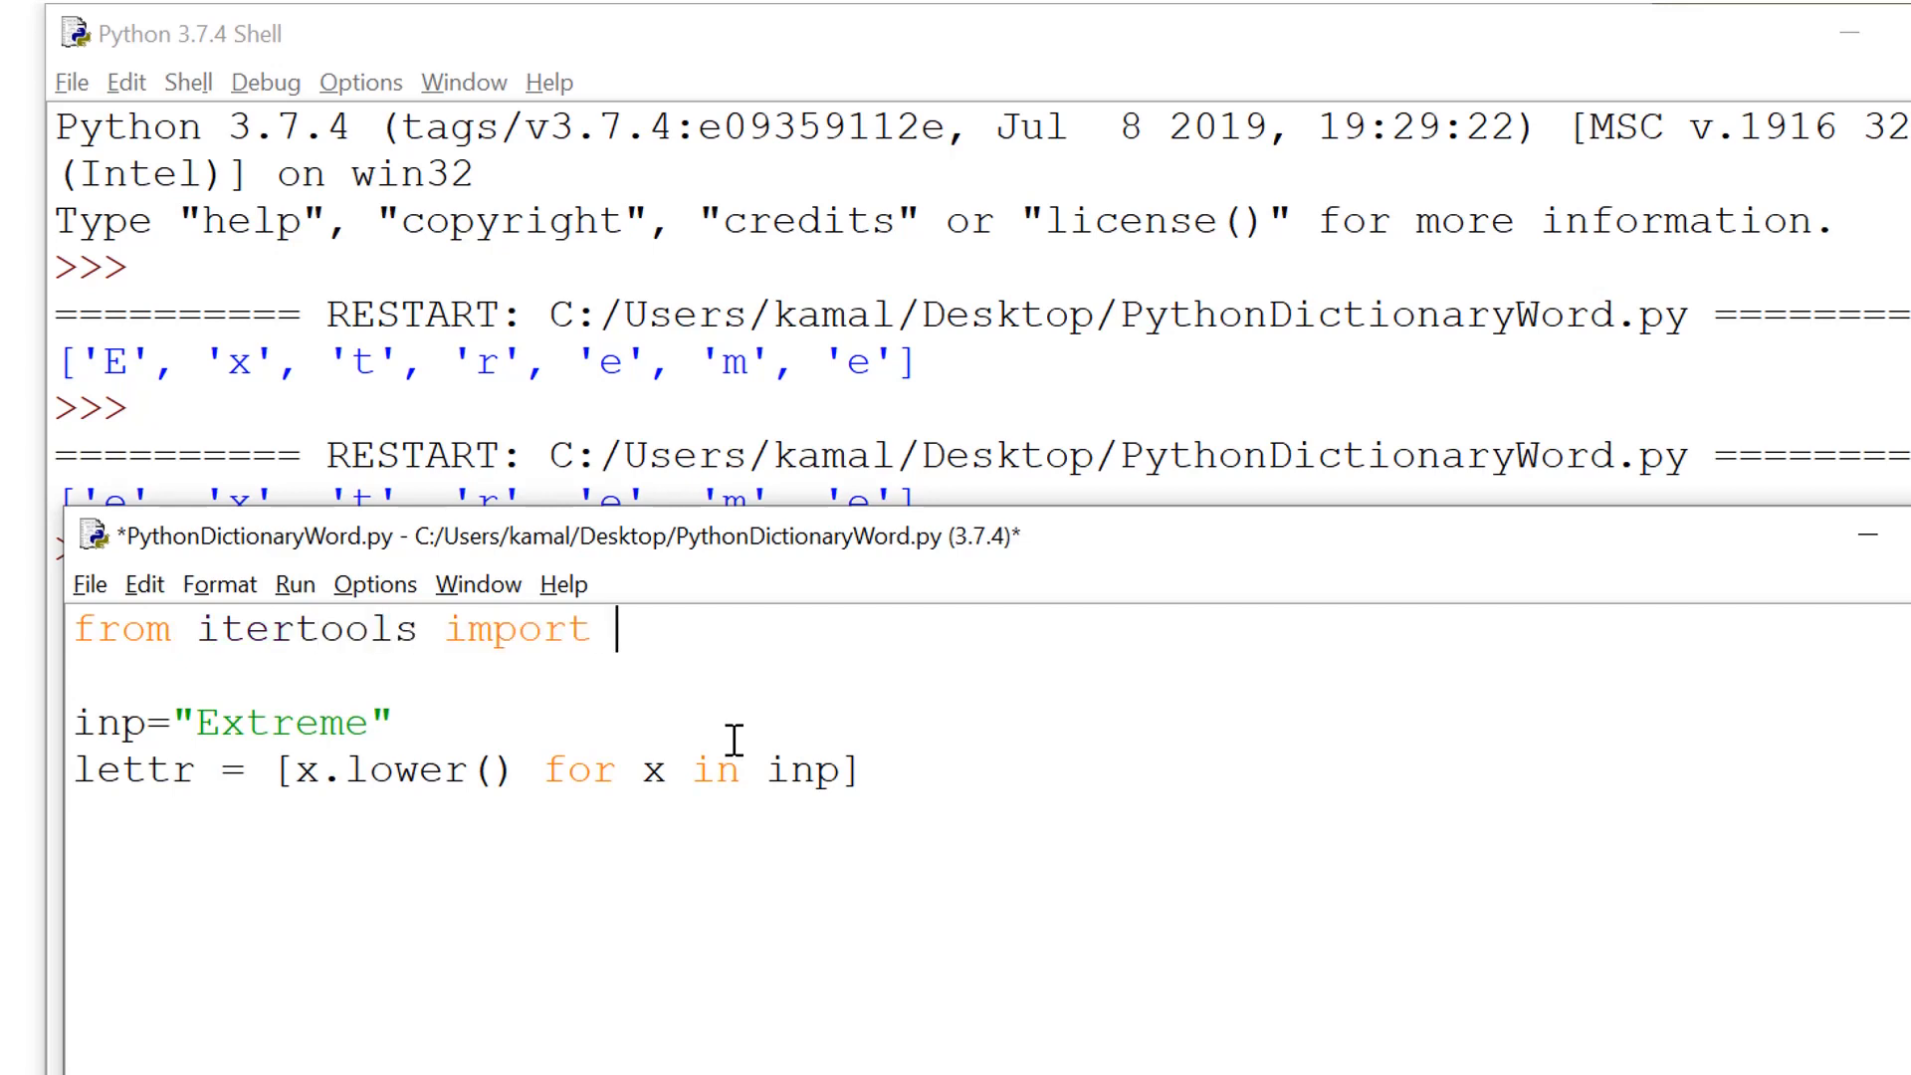
{"action": "type", "text": "permutations"}
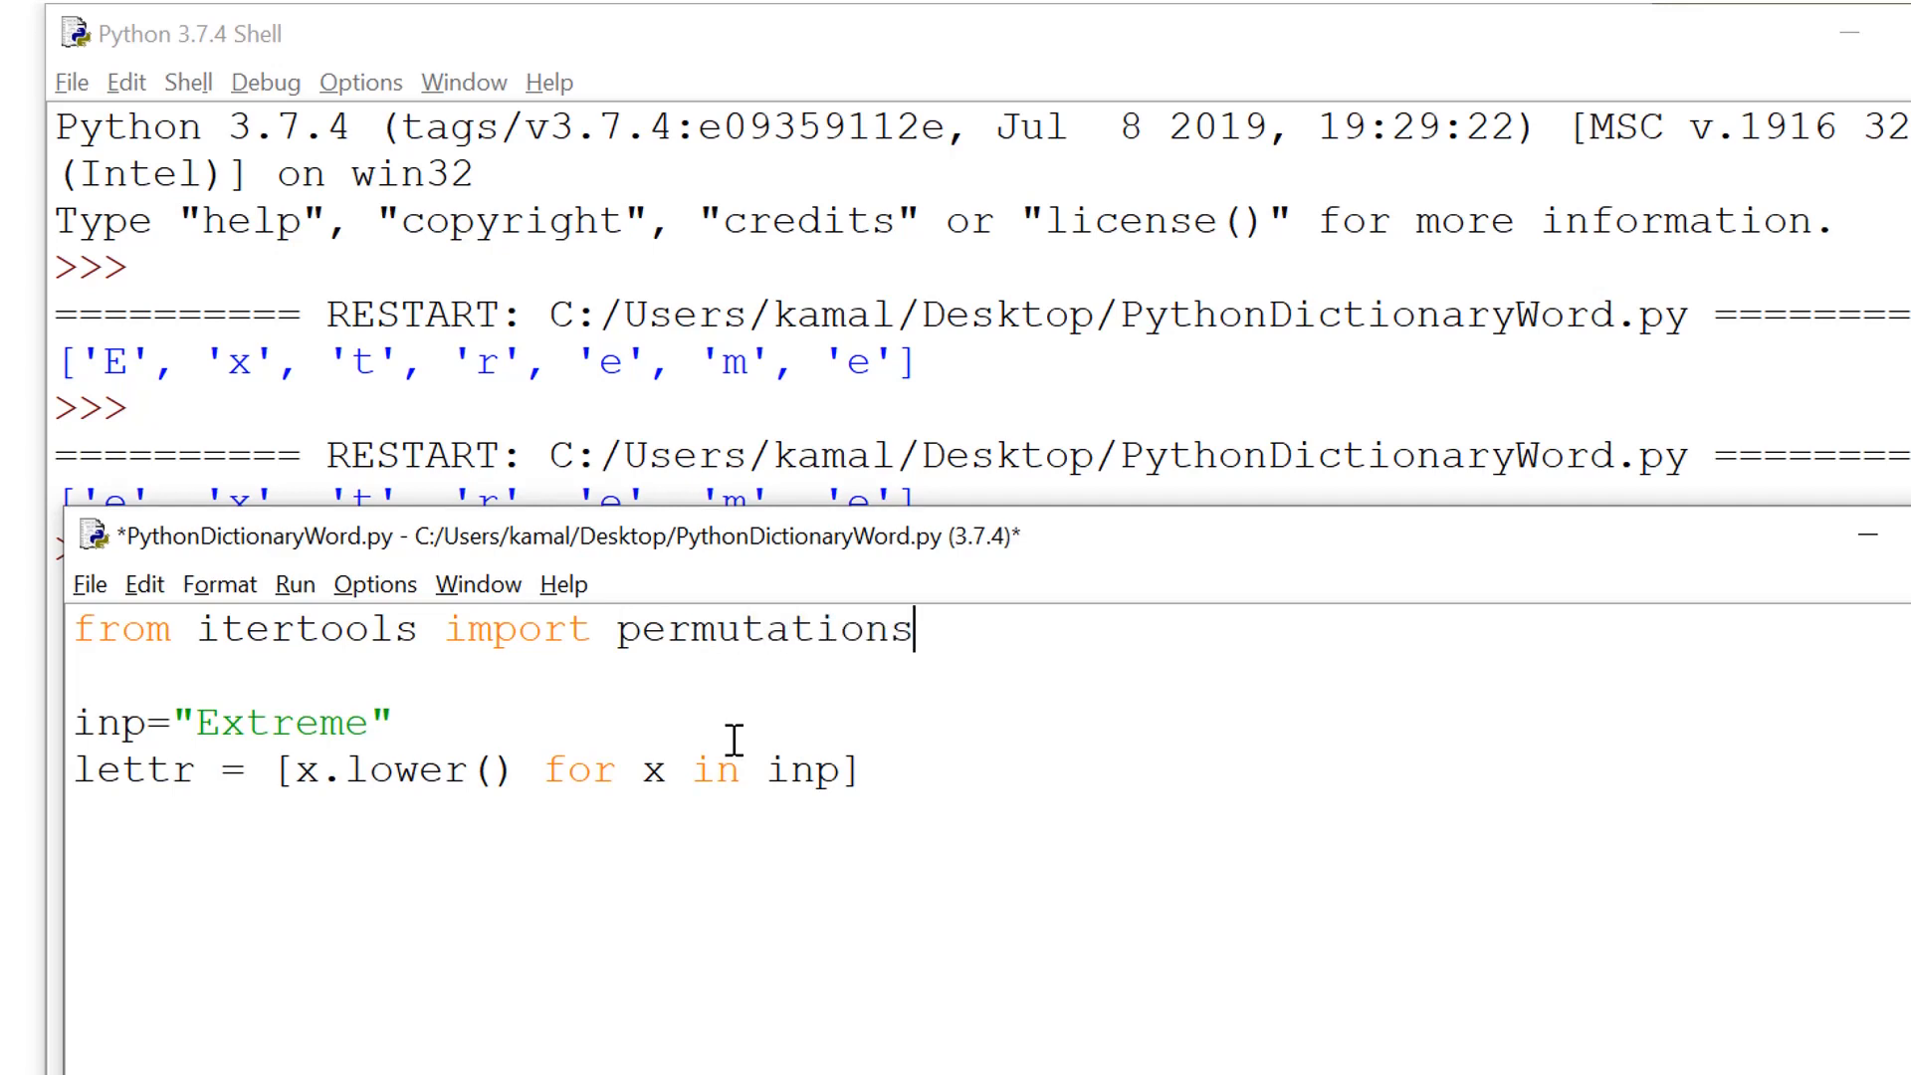
{"action": "type", "text": "per"}
{"action": "type", "text": "mutations("}
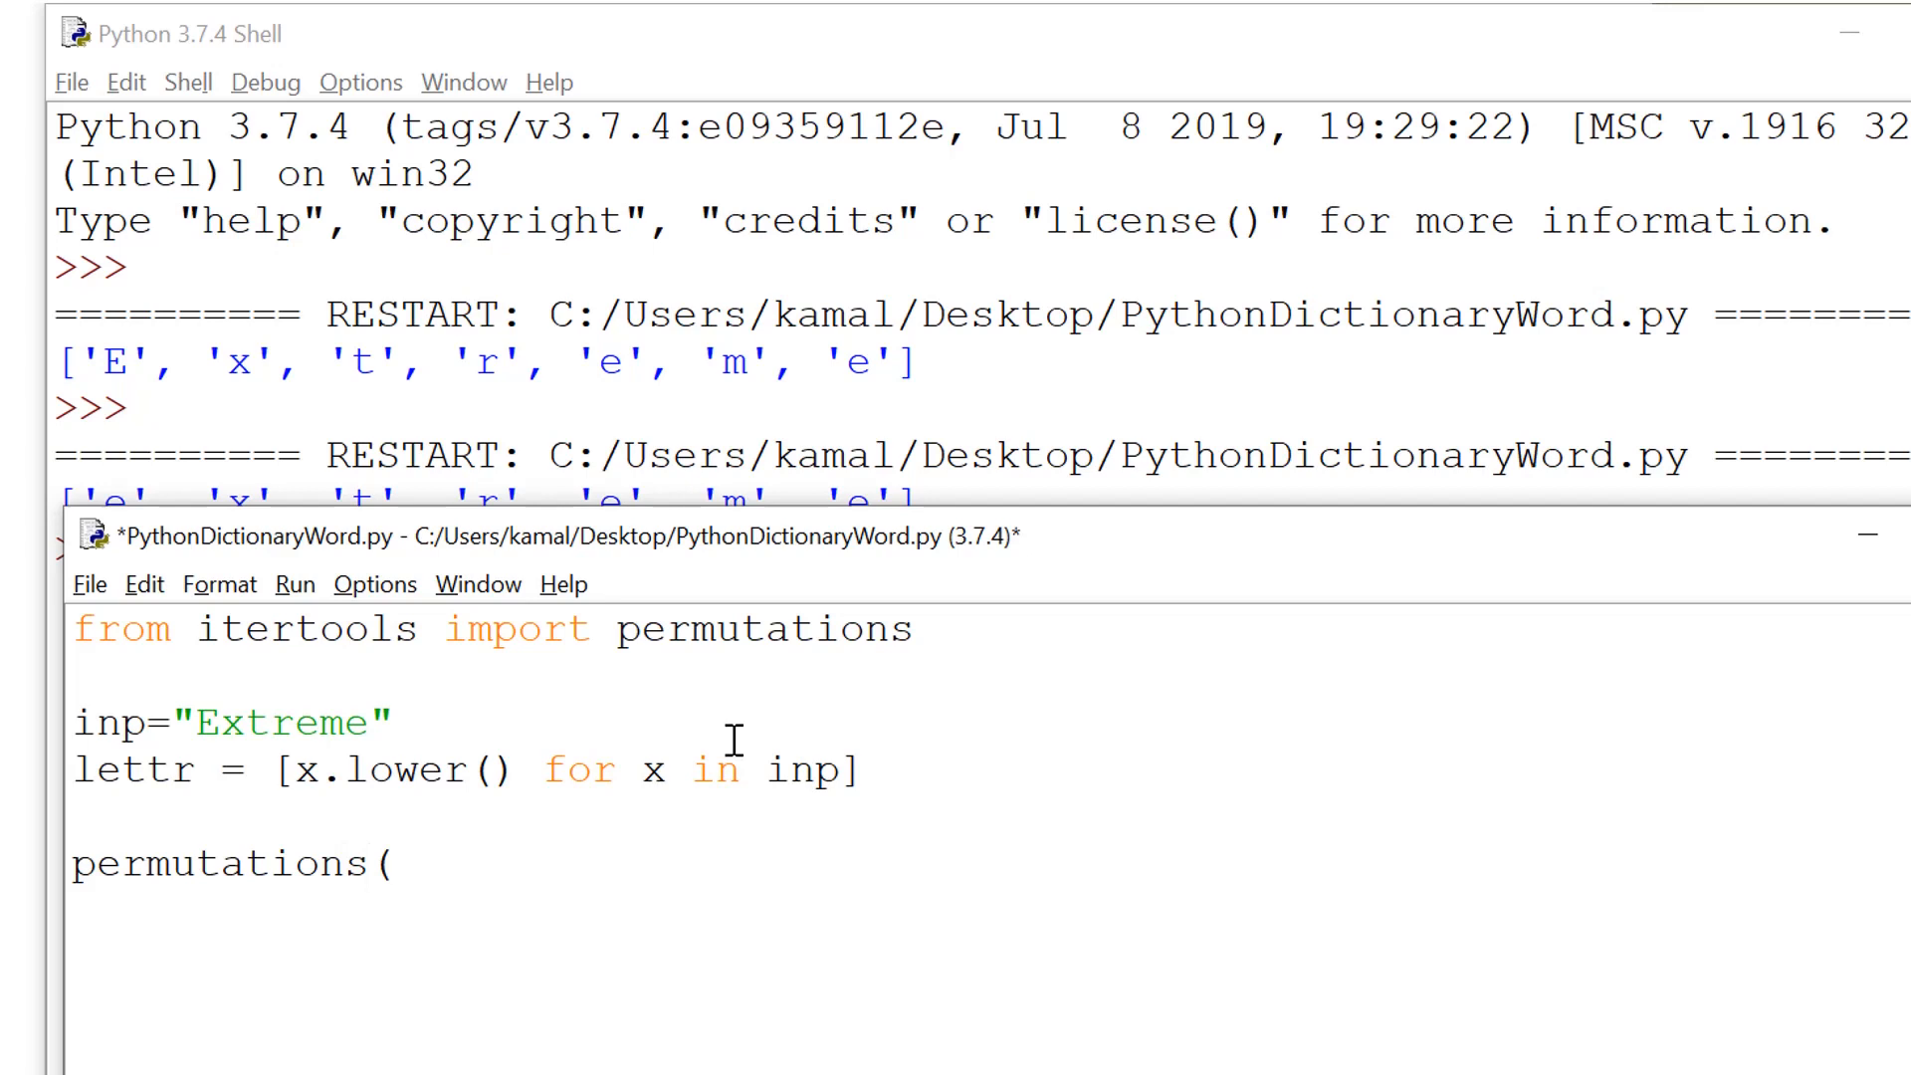
{"action": "type", "text": ")"}
{"action": "key", "text": "Left"}
{"action": "type", "text": "let"}
{"action": "type", "text": "tr"}
{"action": "type", "text": ","}
{"action": "key", "text": "BackSpace"}
Review the permutations line, save the script and run it, producing 2331 lines of output
{"action": "key", "text": "Home"}
{"action": "type", "text": "list"}
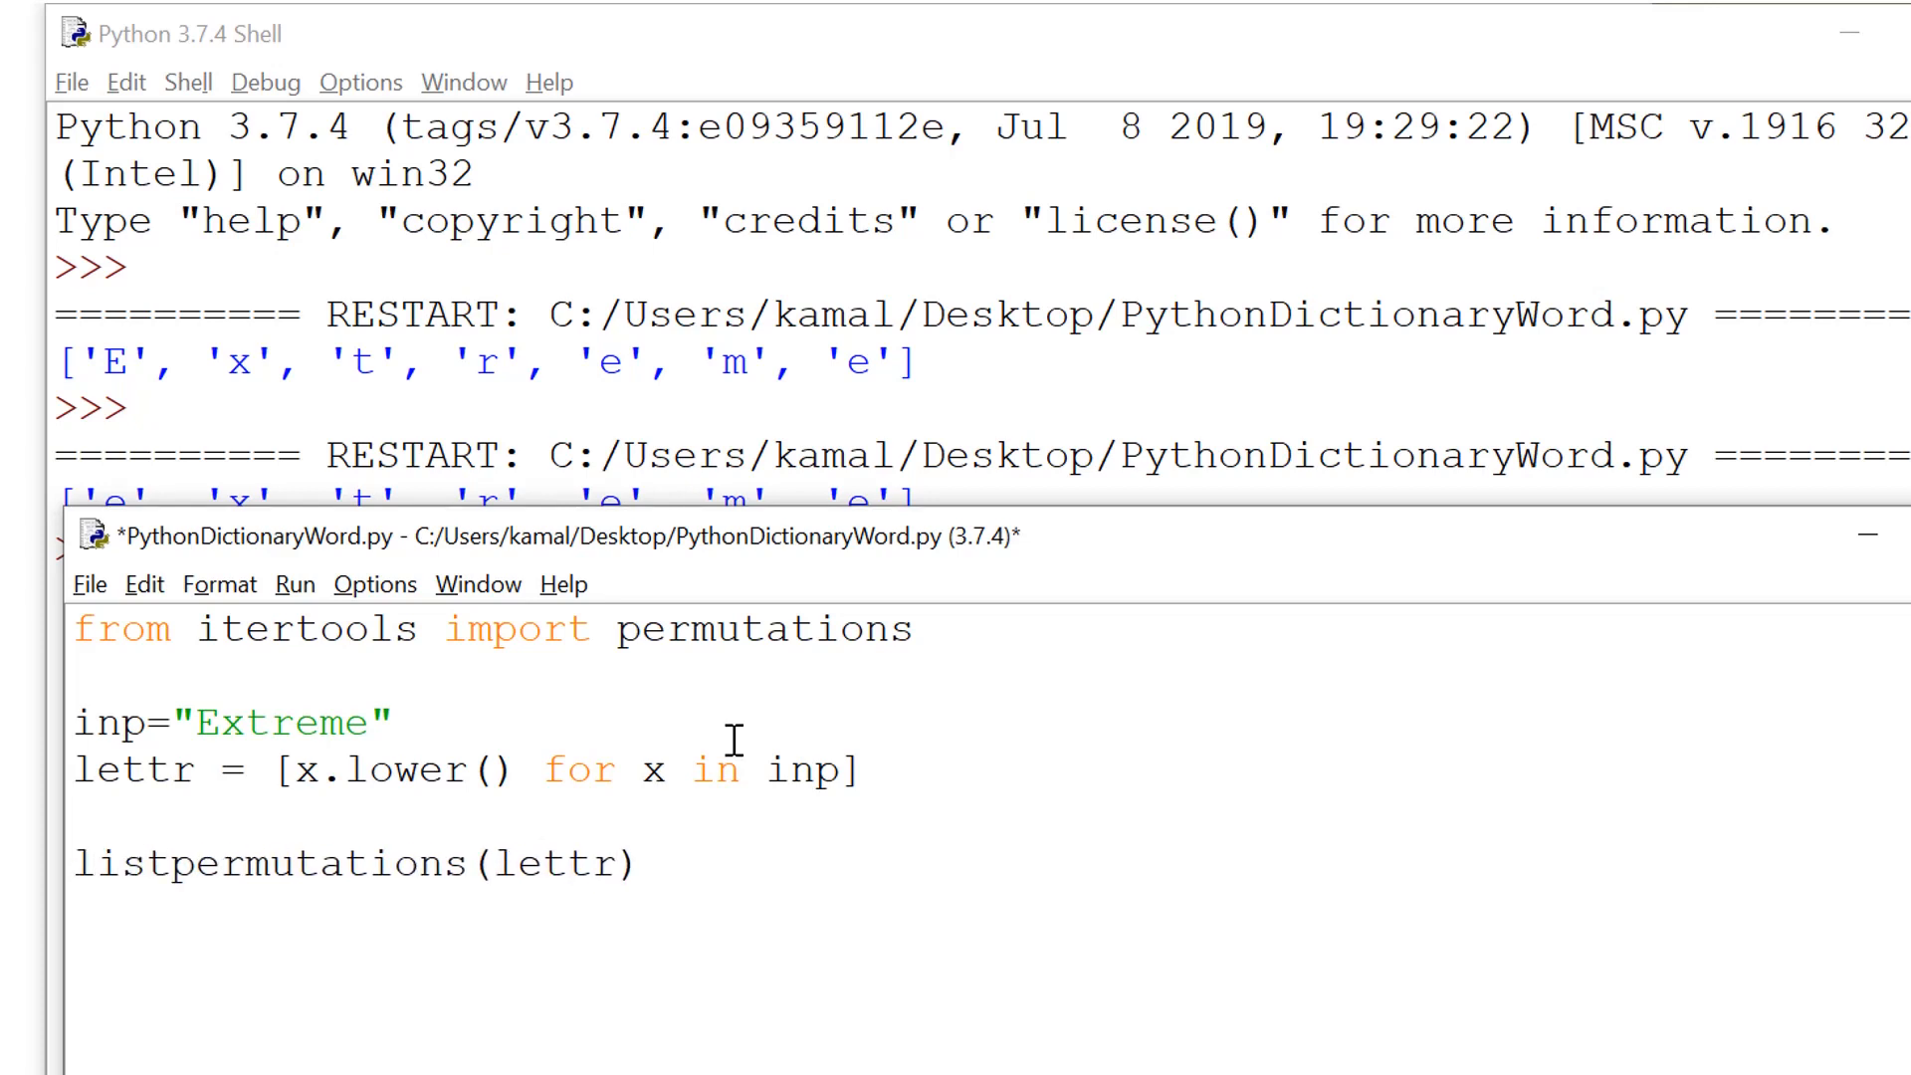
{"action": "type", "text": "("}
{"action": "key", "text": "End"}
{"action": "type", "text": ")"}
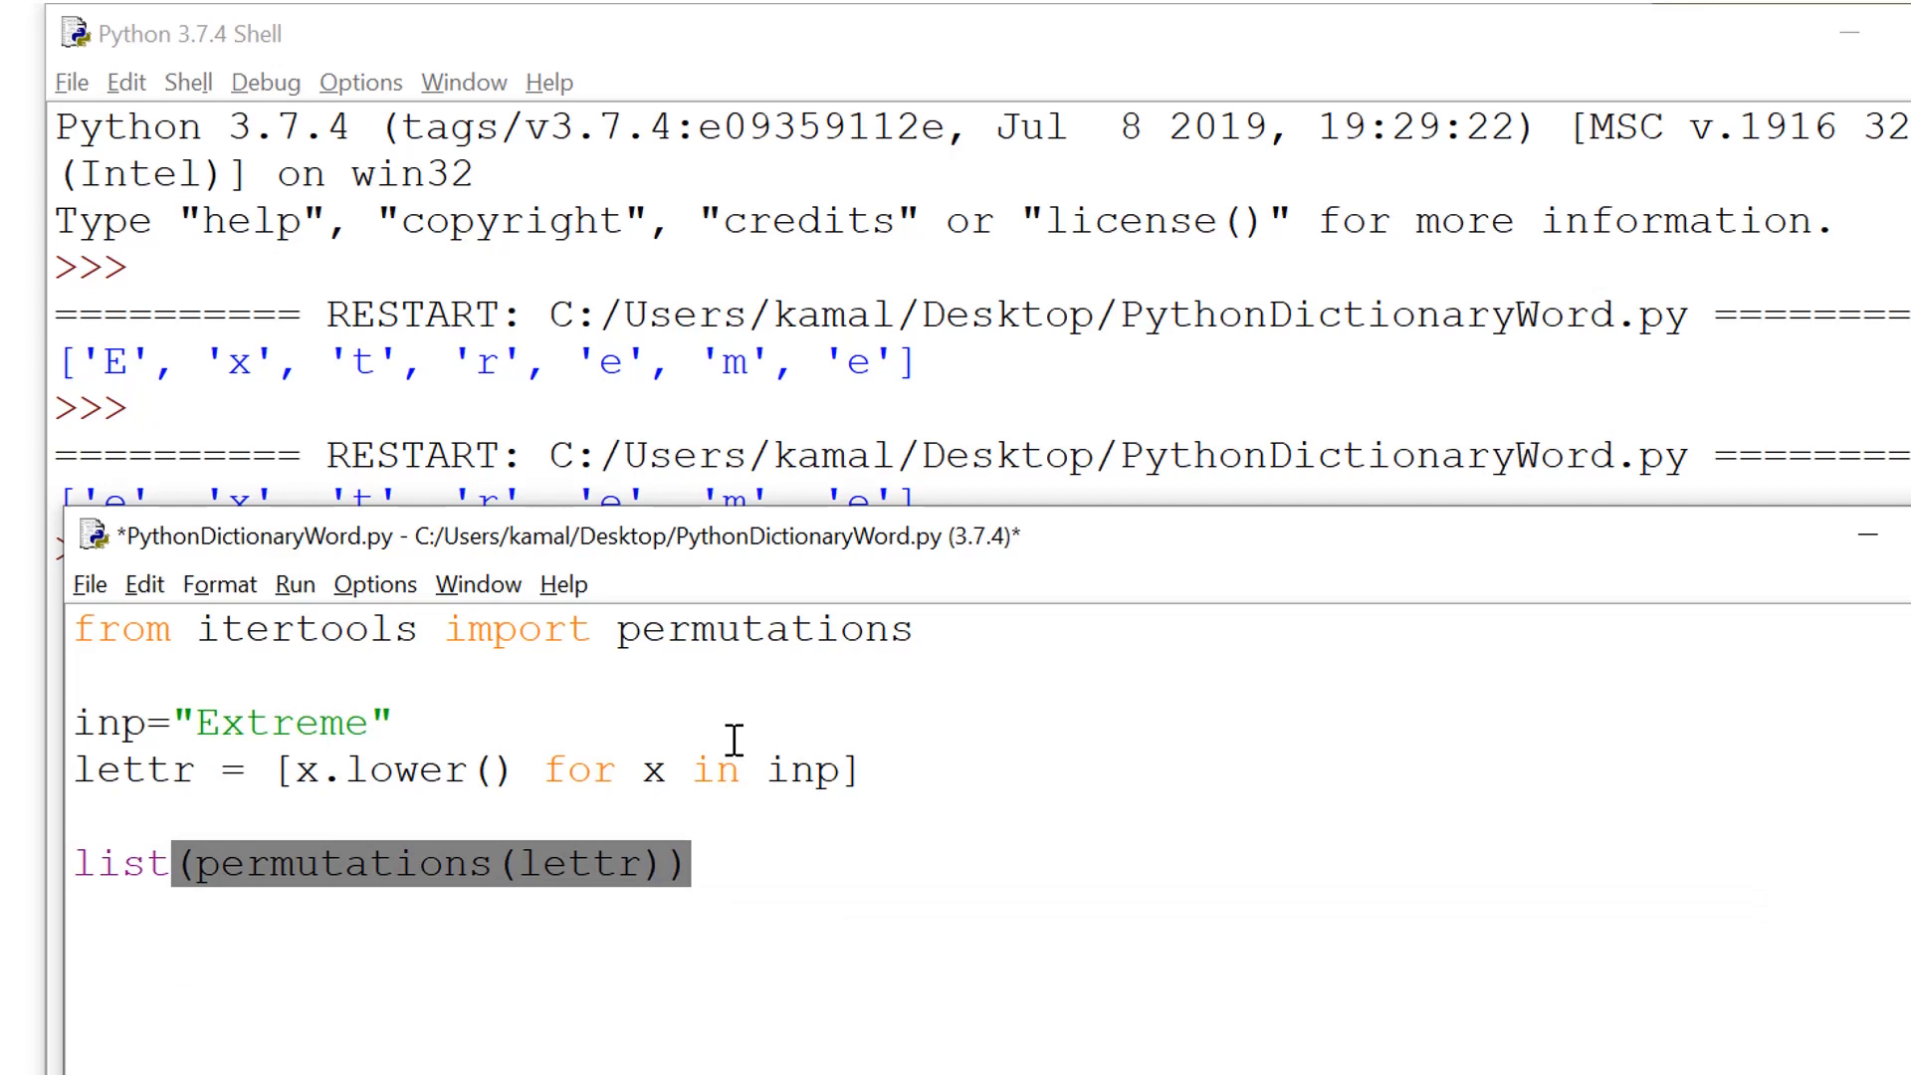
{"action": "key", "text": "Home"}
{"action": "type", "text": "print("}
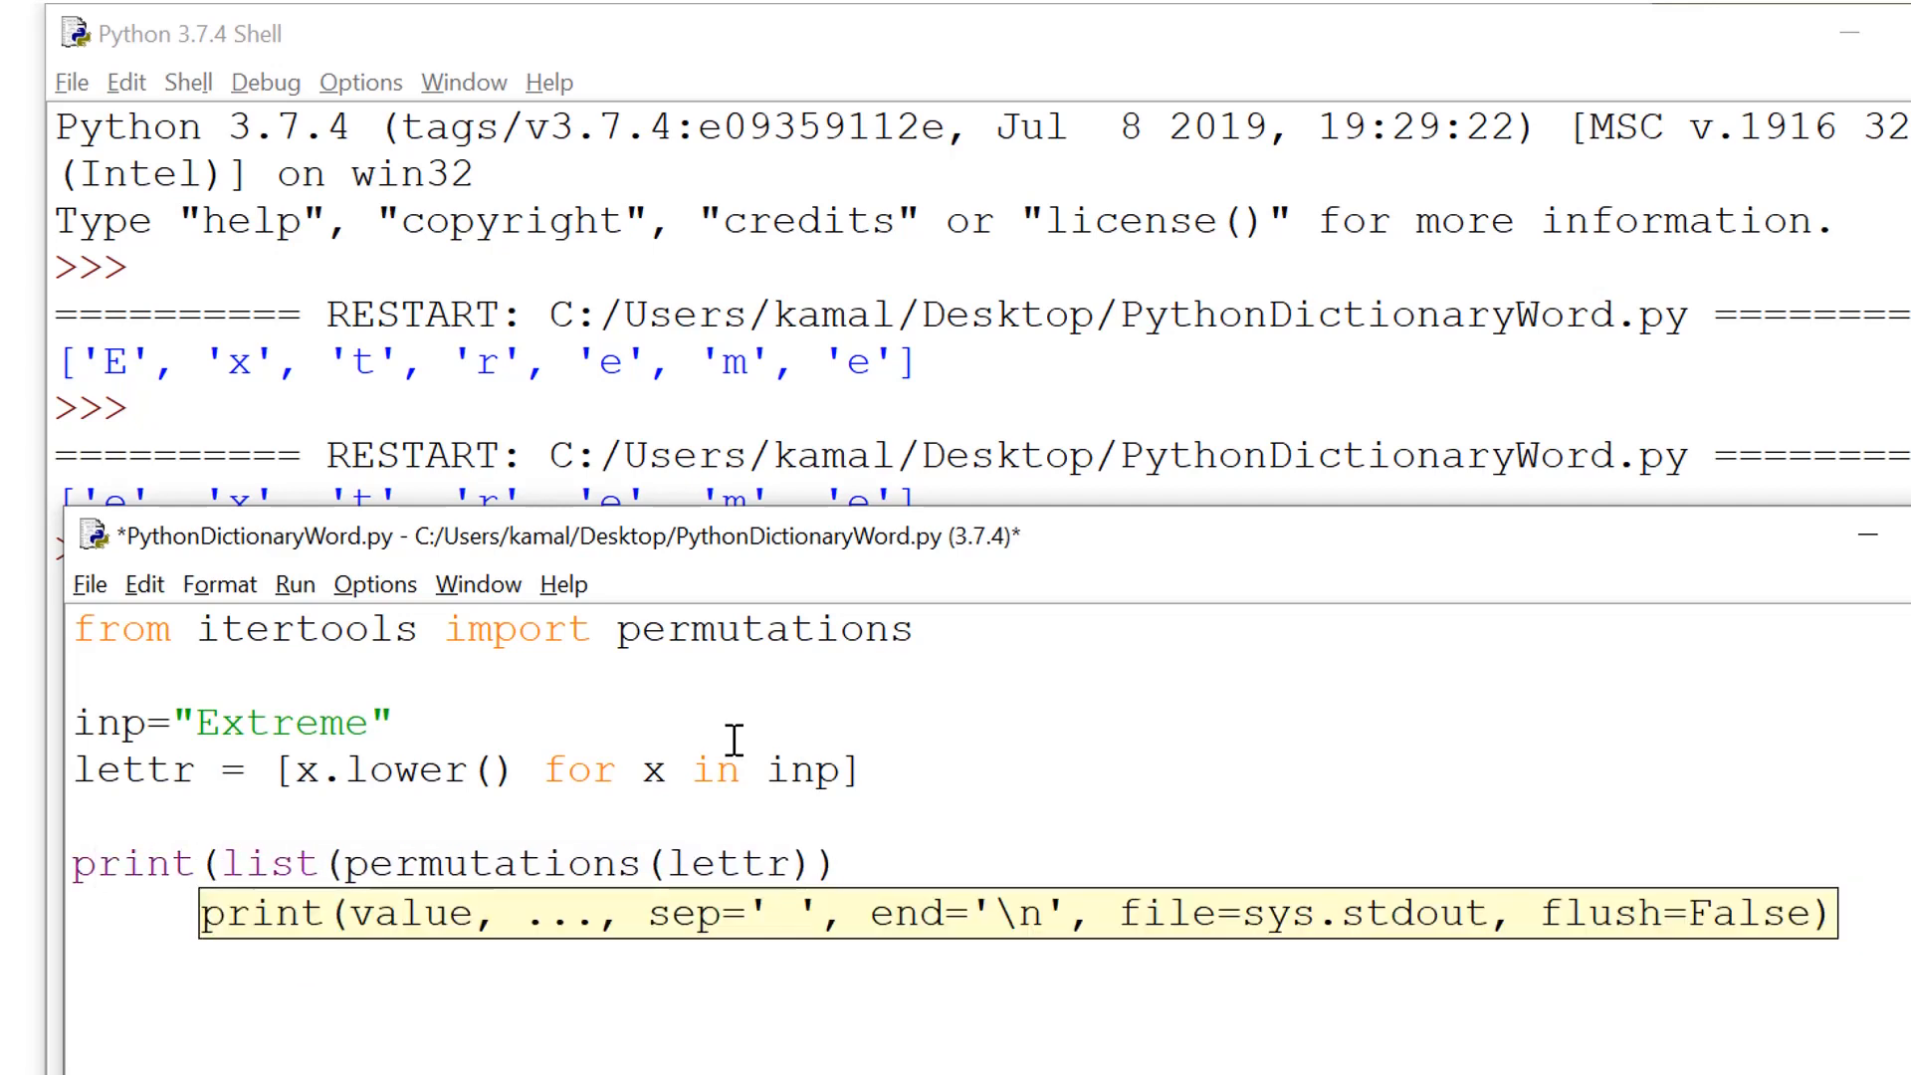
{"action": "key", "text": "End"}
{"action": "type", "text": ")"}
{"action": "key", "text": "ctrl+s"}
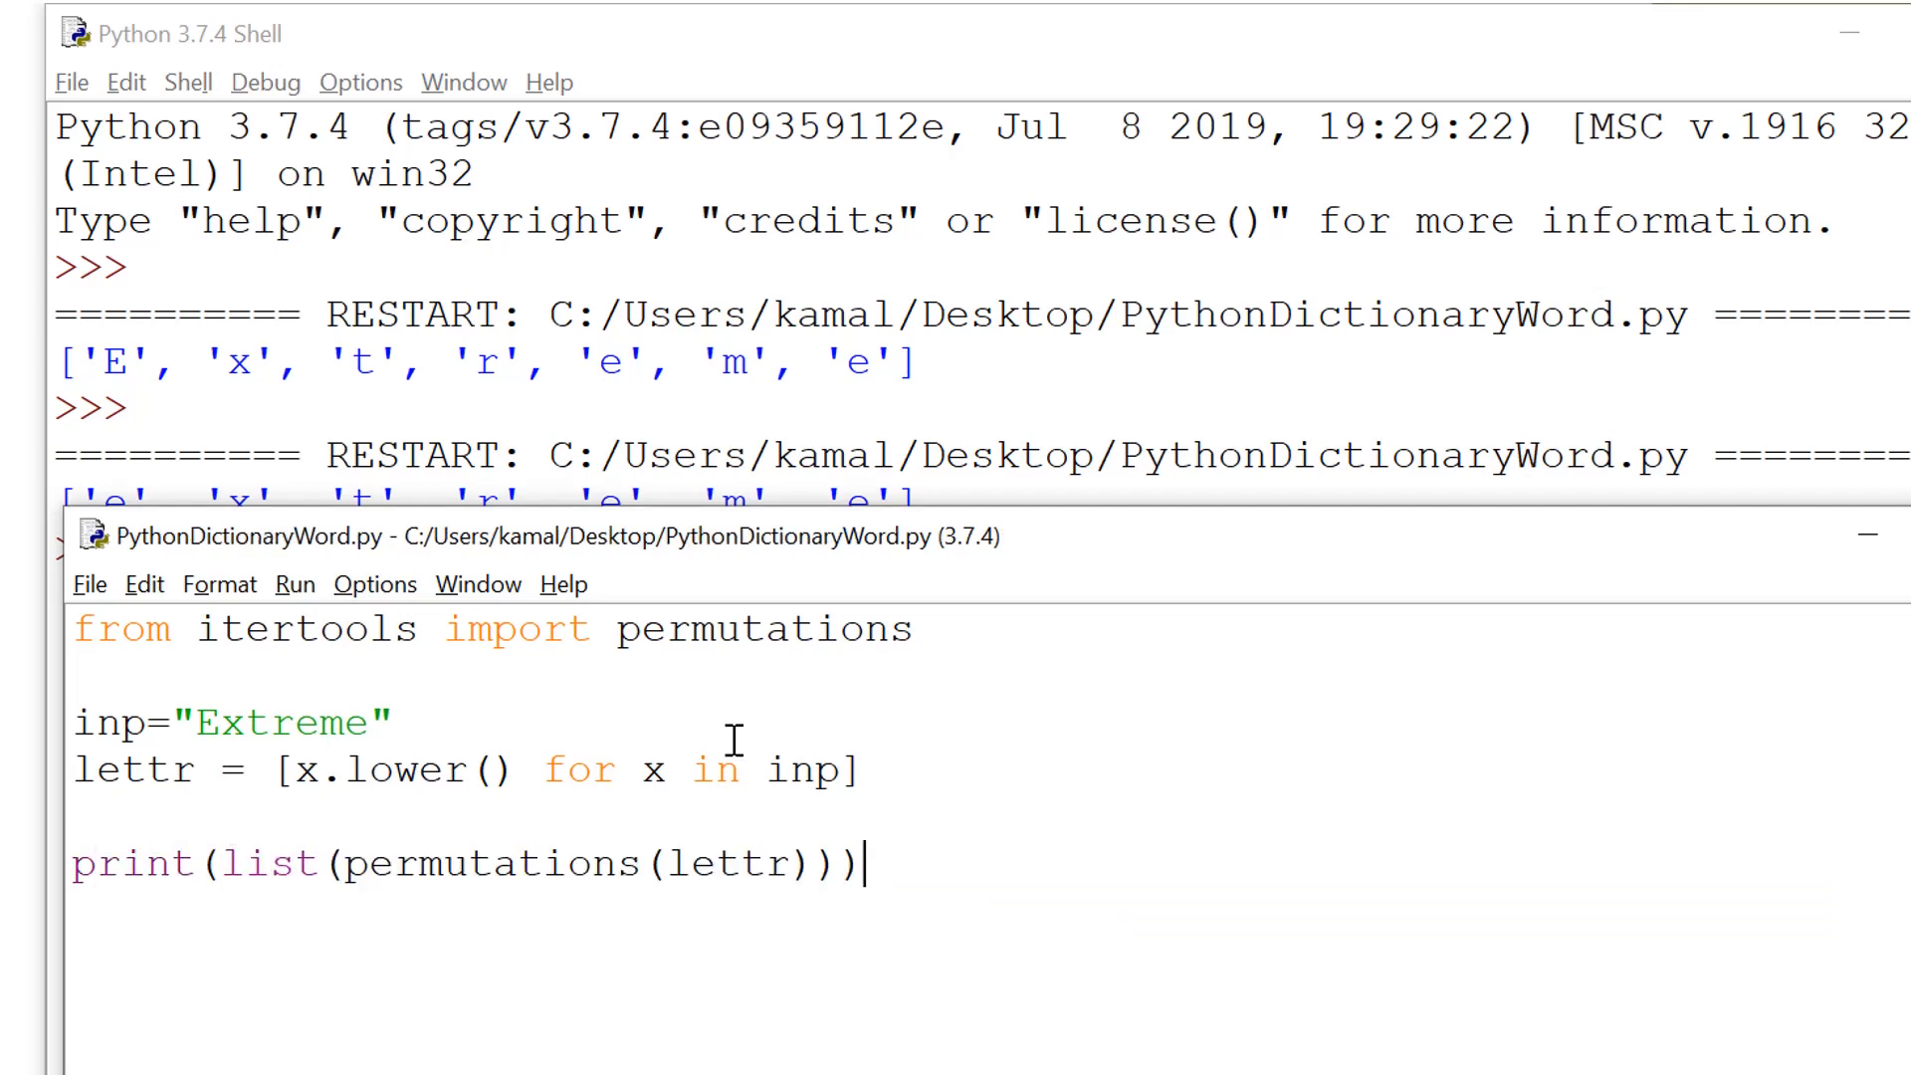
{"action": "key", "text": "F5"}
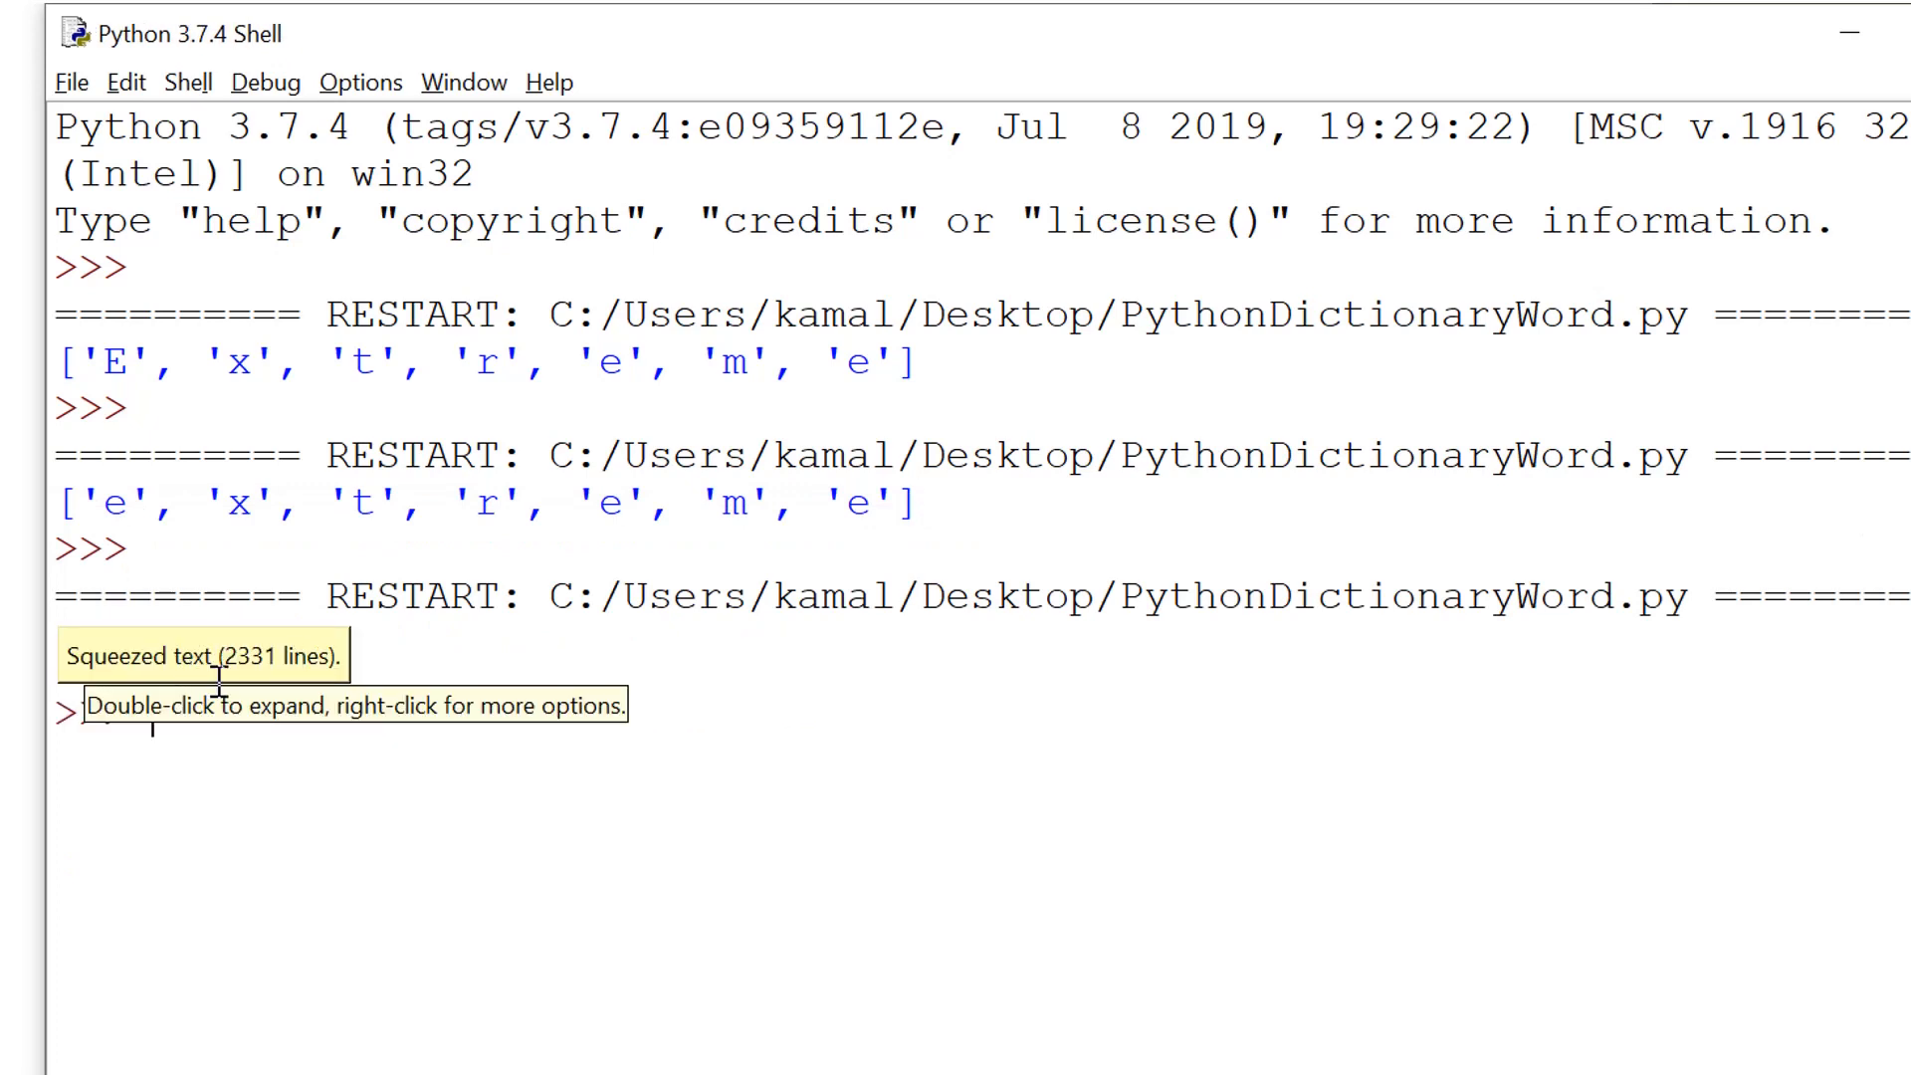
Expand the squeezed Shell output and inspect the first seven-letter permutation tuples
{"action": "double_click", "coordinate": [154, 659]}
{"action": "left_click", "coordinate": [1104, 898]}
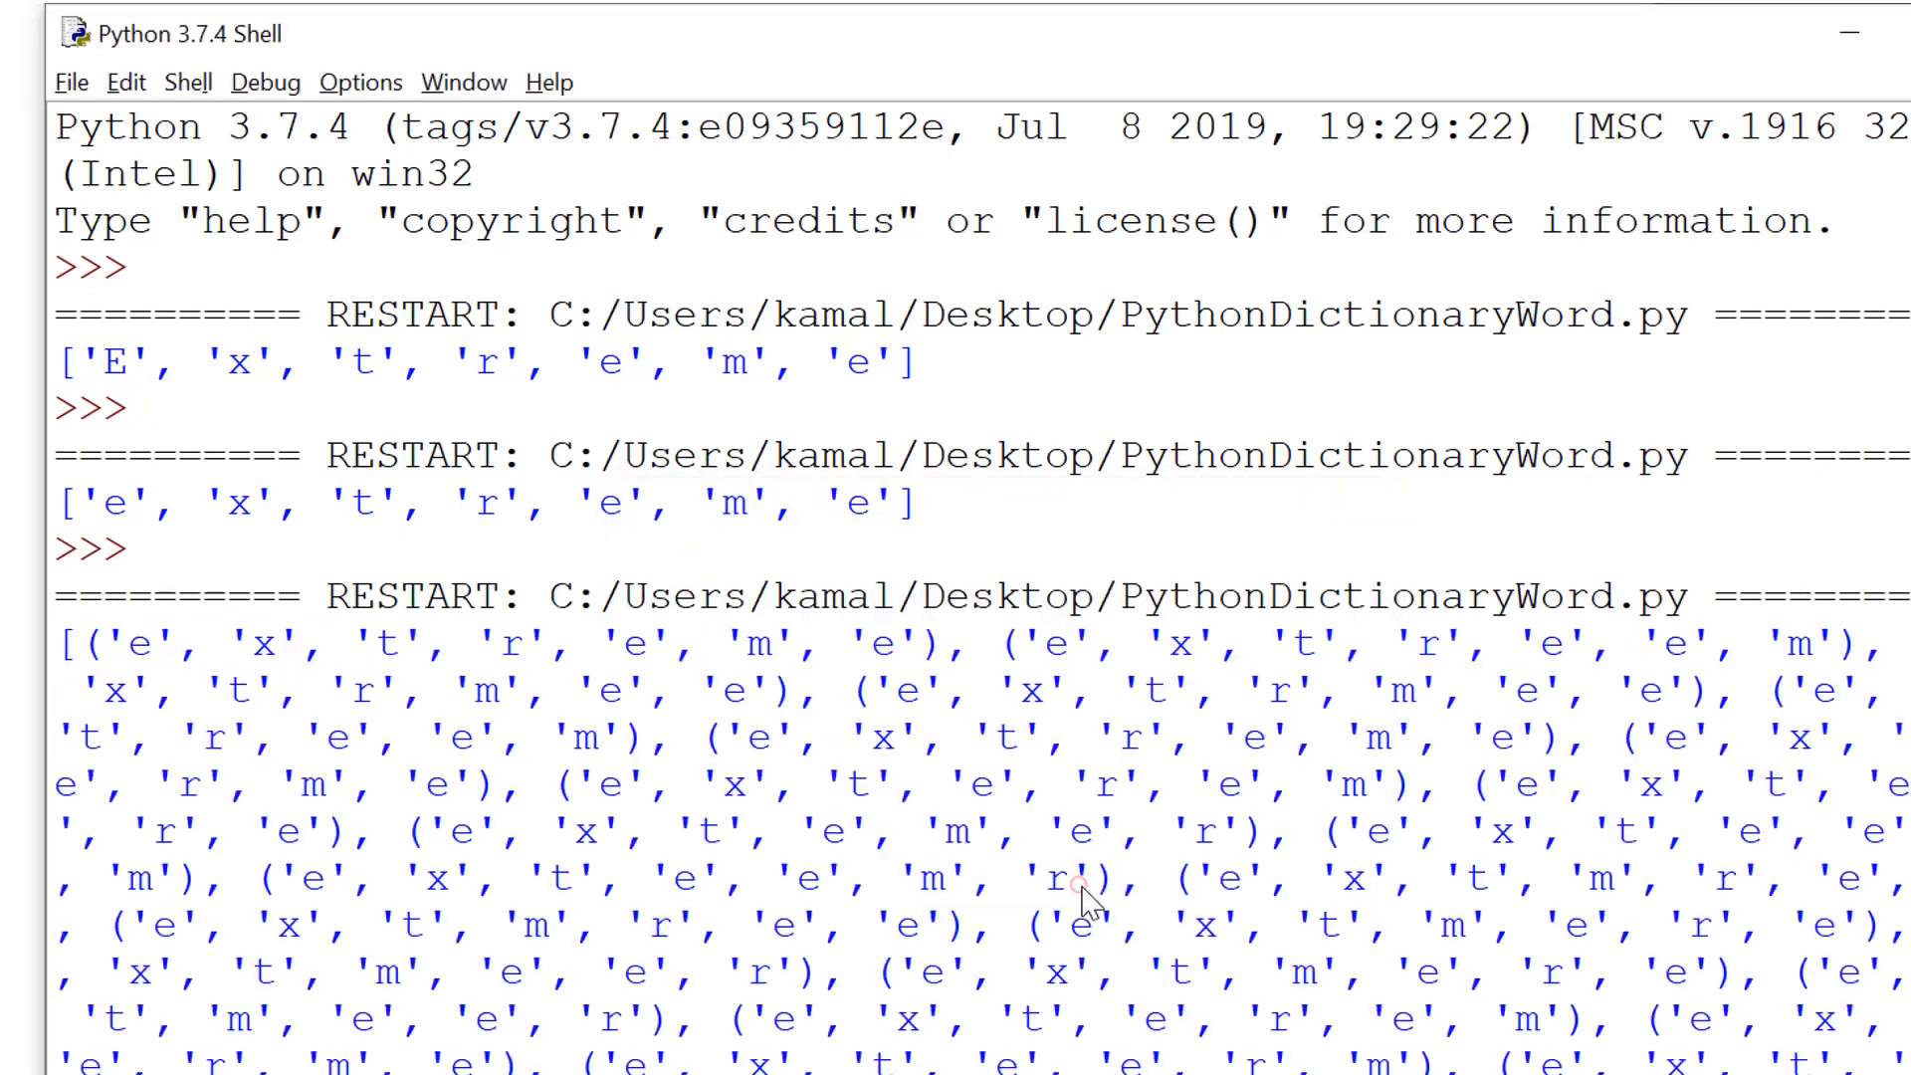
{"action": "double_click", "coordinate": [150, 650]}
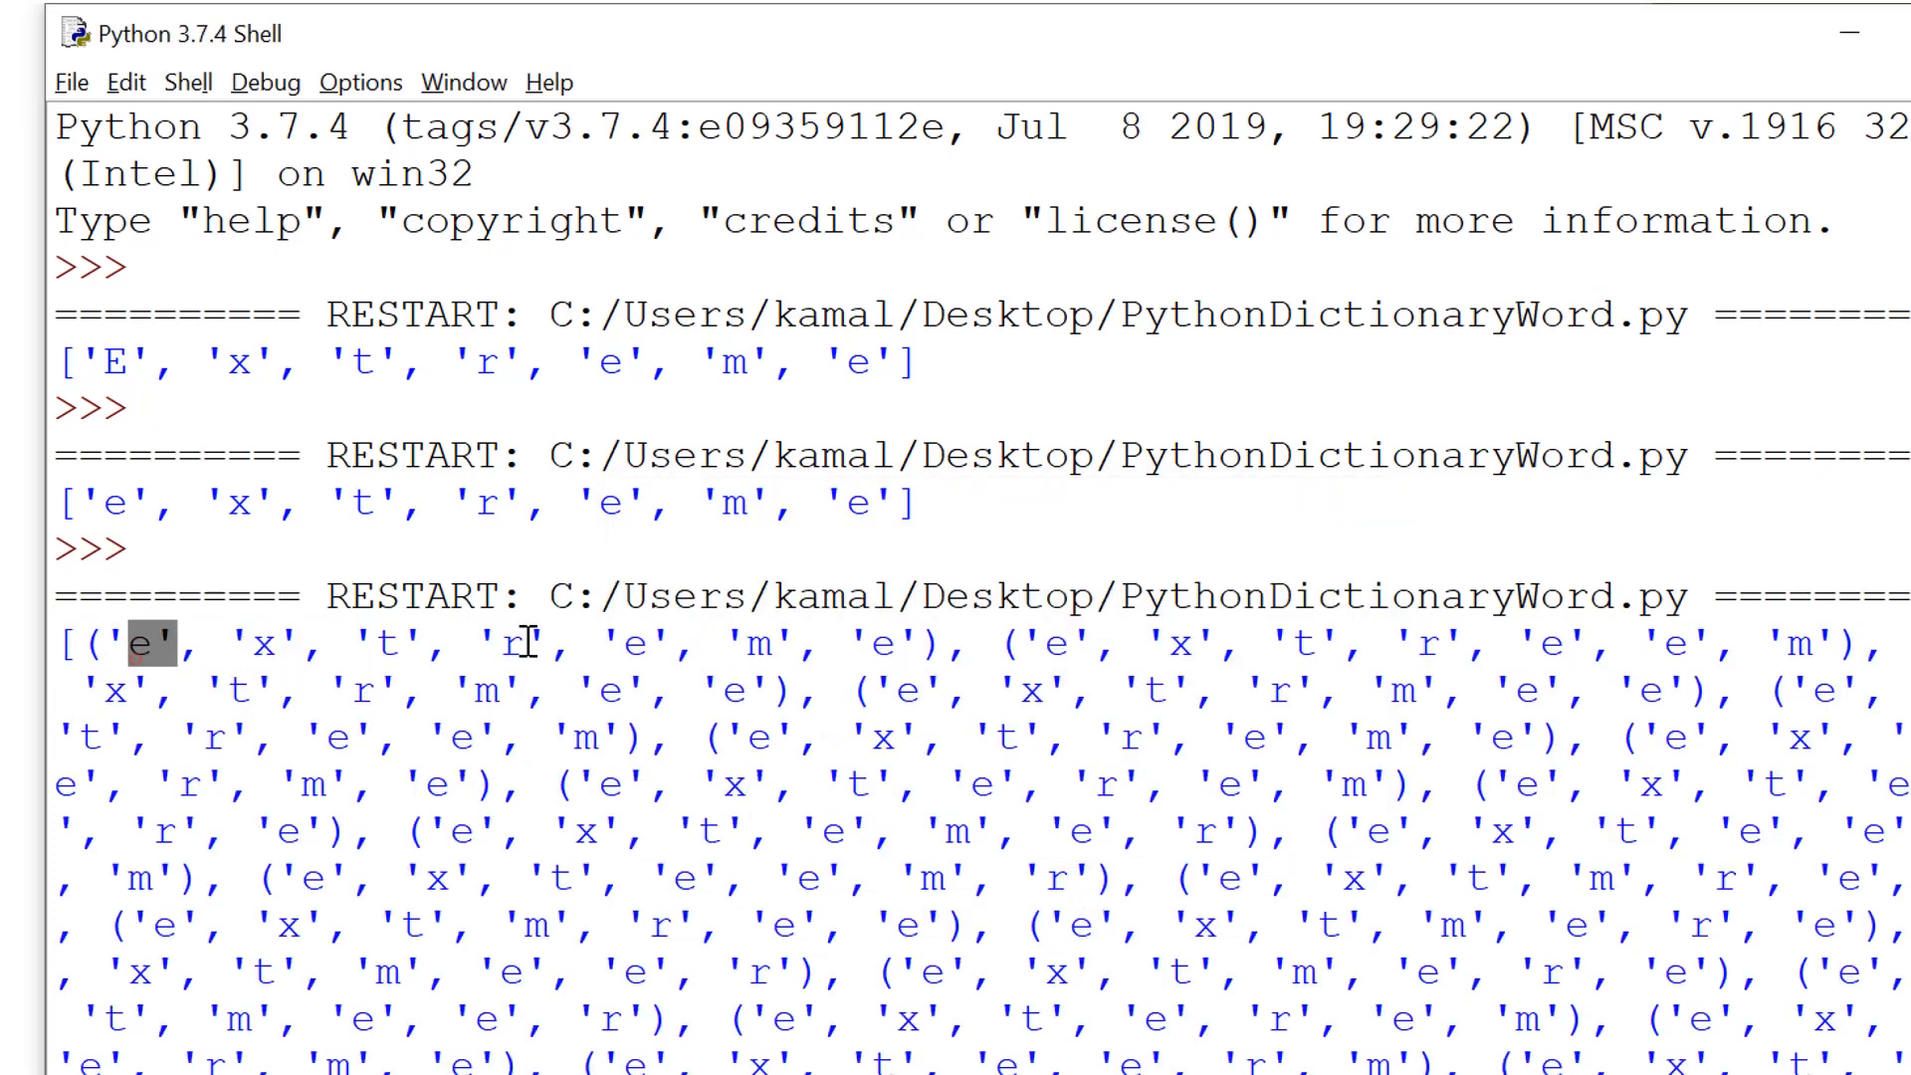
{"action": "key", "text": "ctrl+shift+Right"}
{"action": "key", "text": "ctrl+shift+Right"}
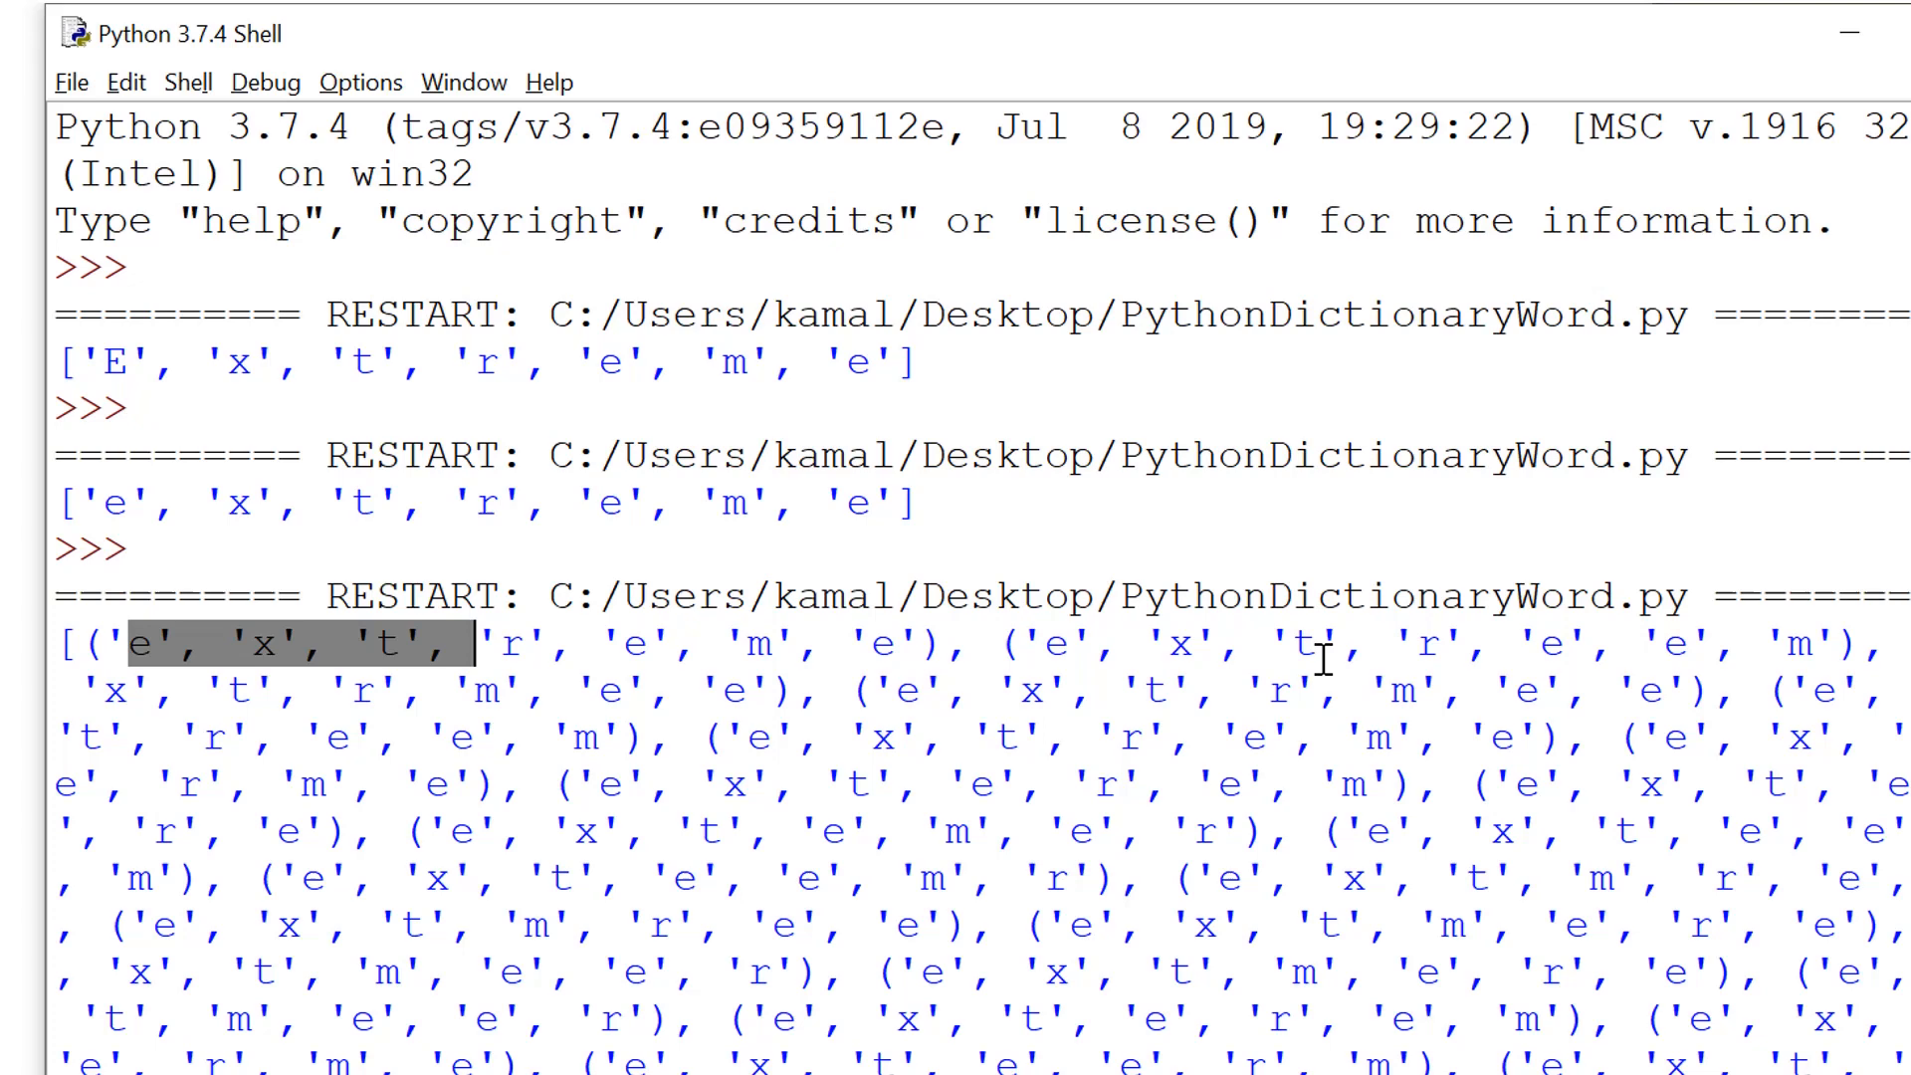
{"action": "left_click", "coordinate": [1322, 659], "text": "shift"}
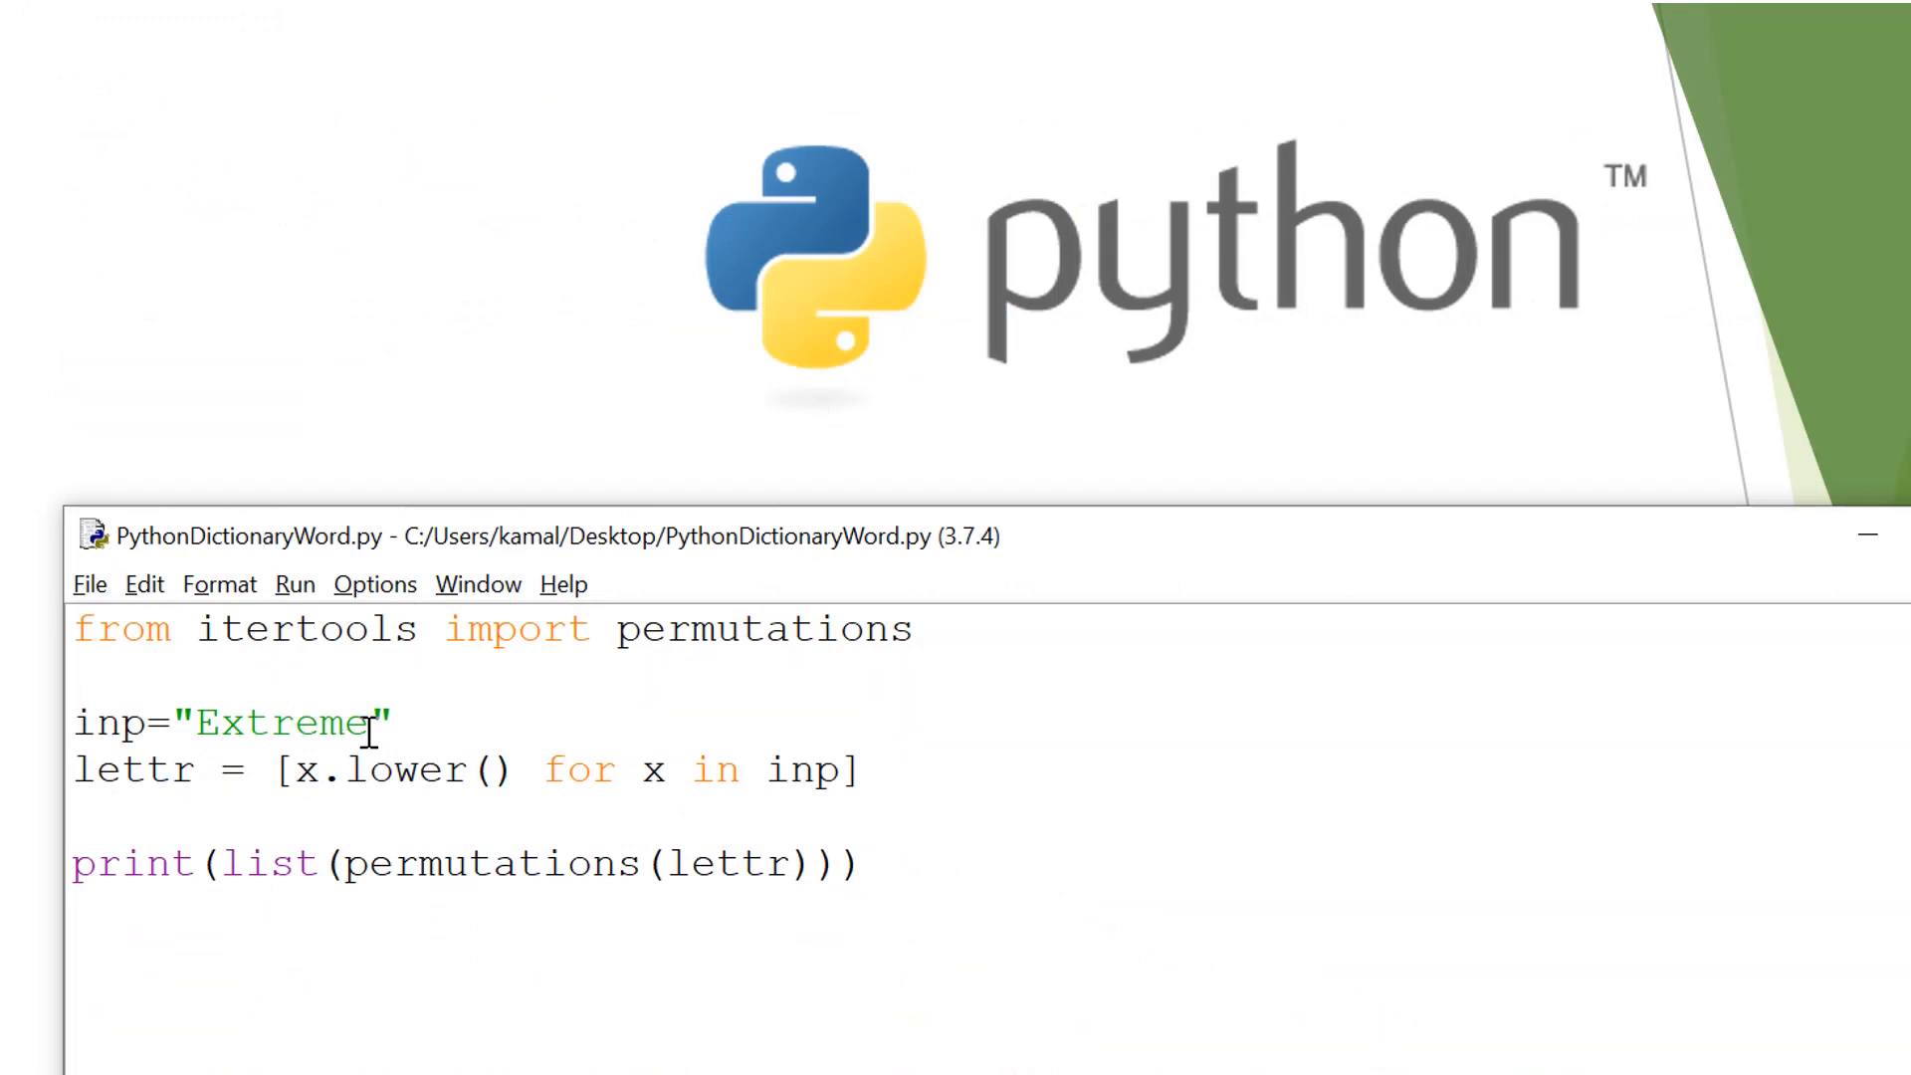
Change the input word from Extreme to then and rerun to list permutations of t, h, e, n
{"action": "double_click", "coordinate": [367, 724]}
{"action": "type", "text": "then"}
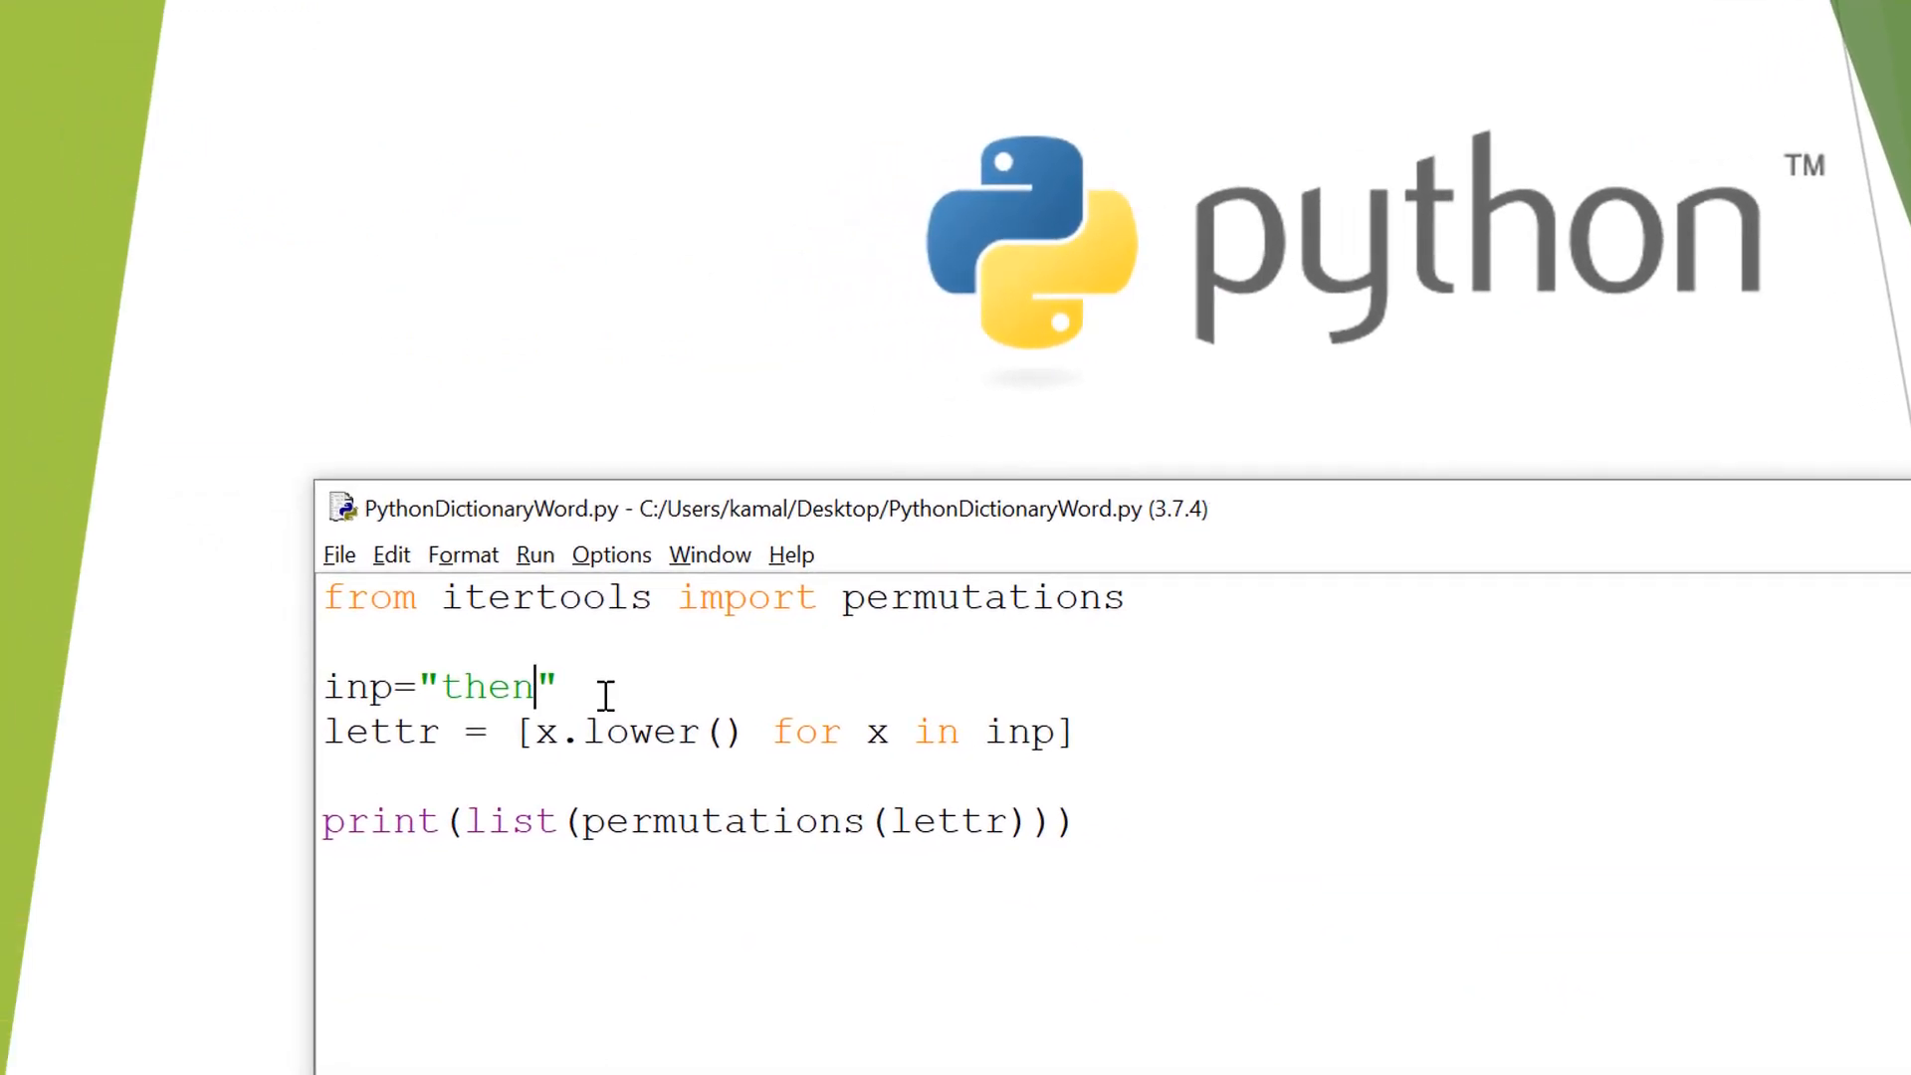
{"action": "key", "text": "F5"}
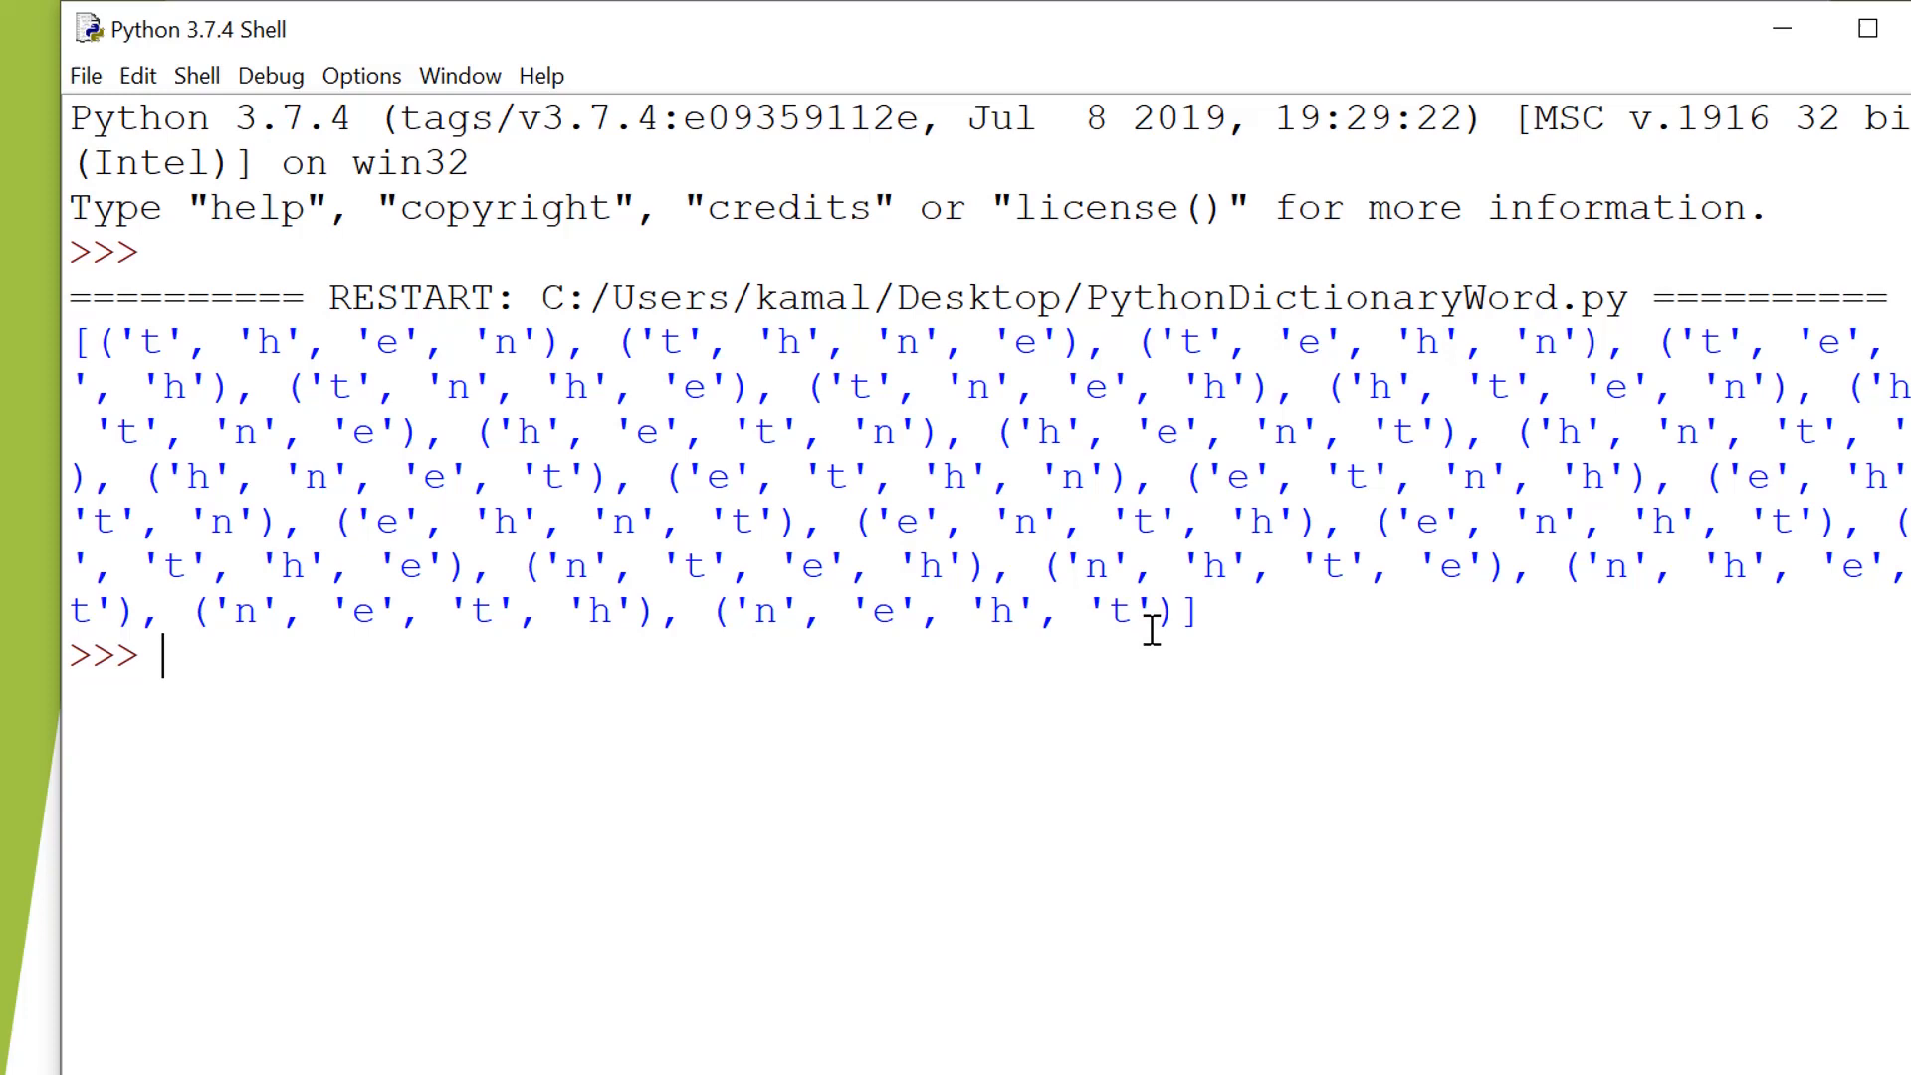
Turn the print into a loop for y in permutations(lettr) printing "".join(y), save and run
{"action": "key", "text": "alt+Tab"}
{"action": "type", "text": "for x i"}
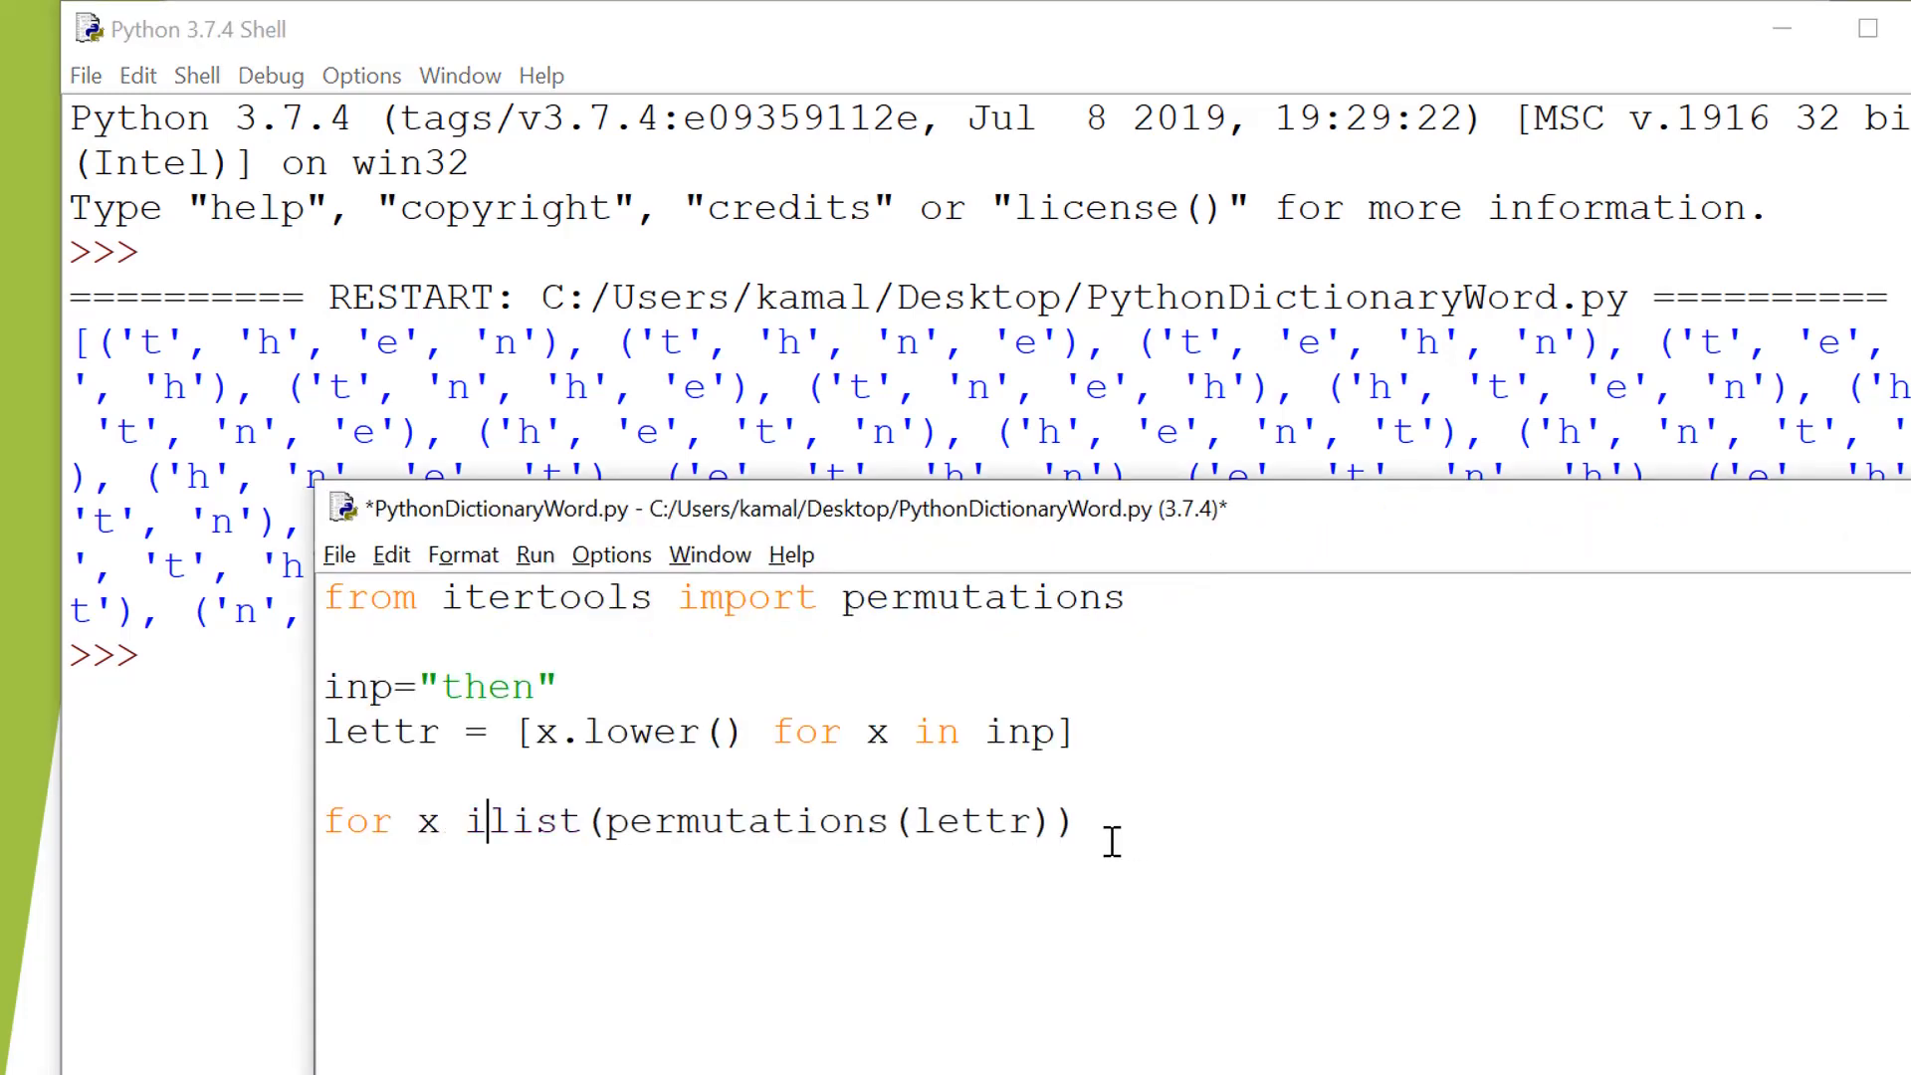
{"action": "type", "text": "n "}
{"action": "type", "text": ":"}
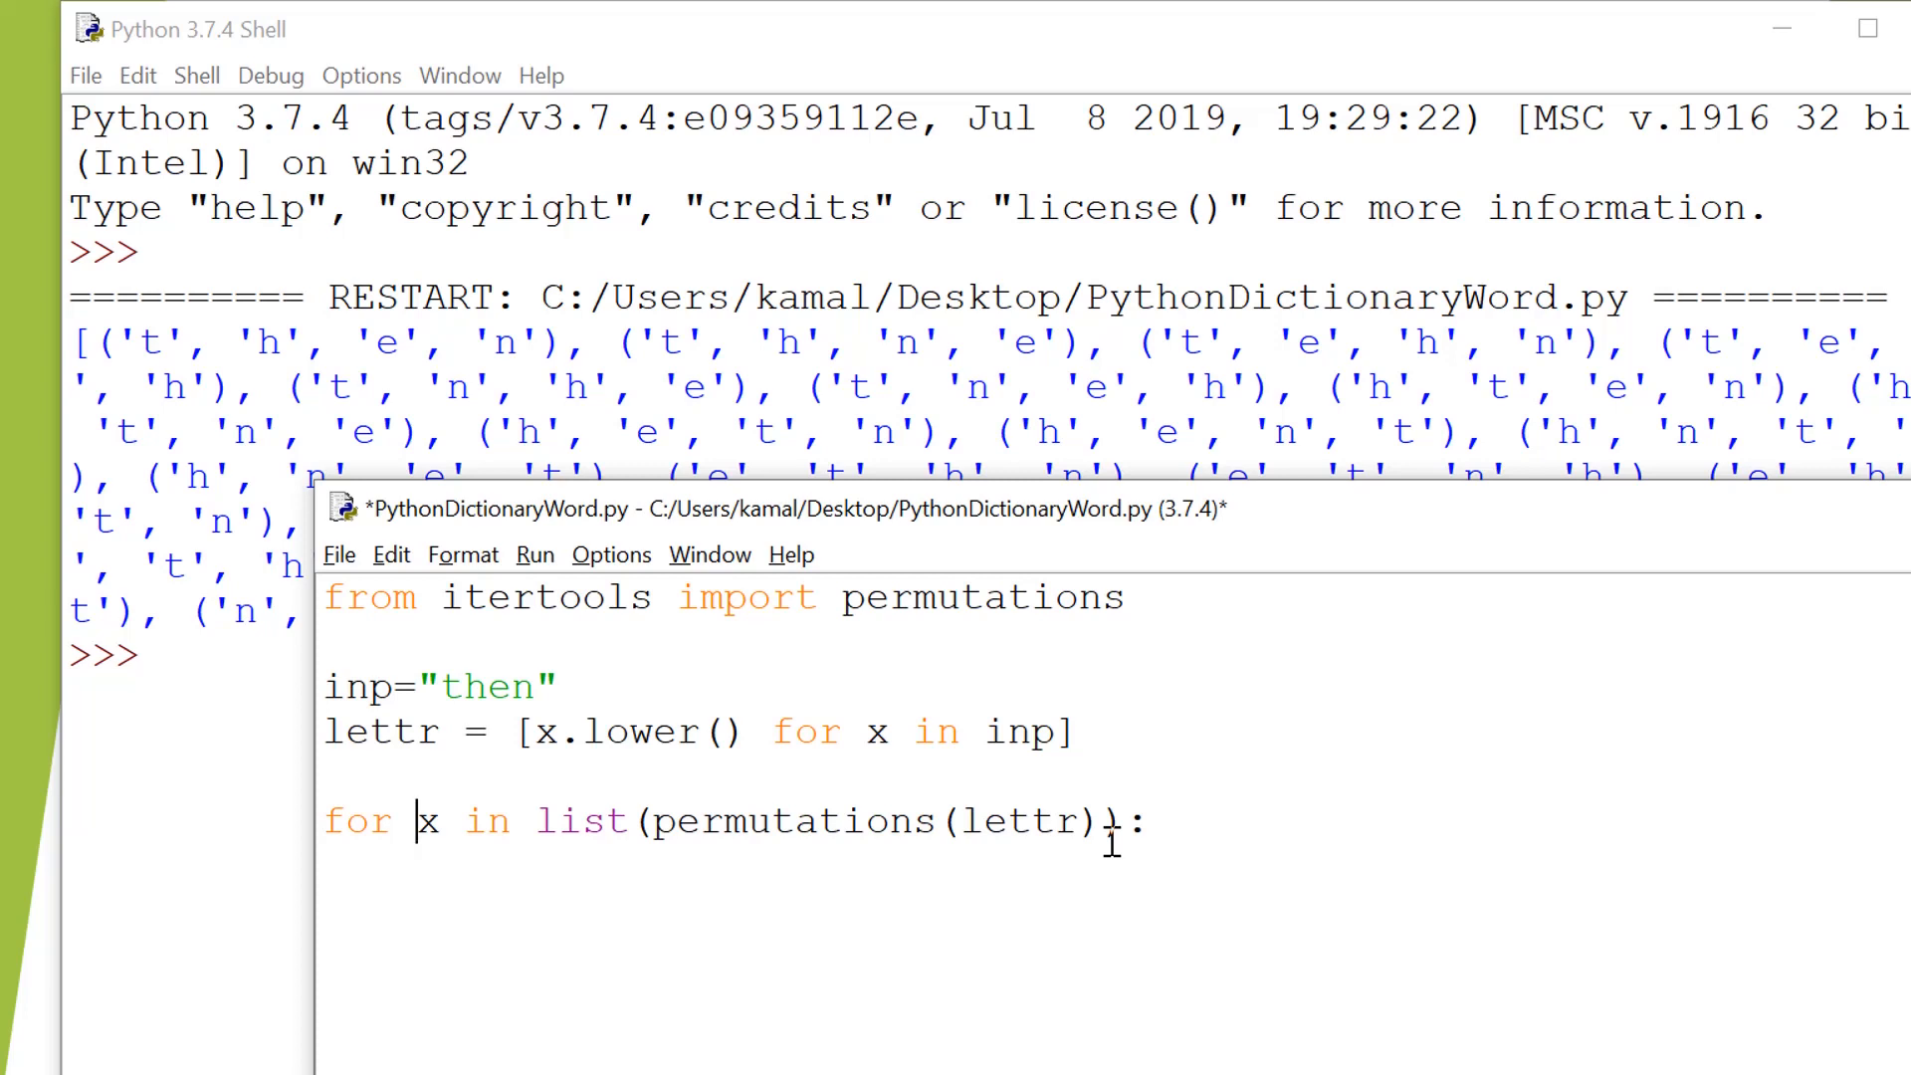
{"action": "key", "text": "Delete"}
{"action": "type", "text": "y"}
{"action": "key", "text": "Return"}
{"action": "type", "text": "\"\".join"}
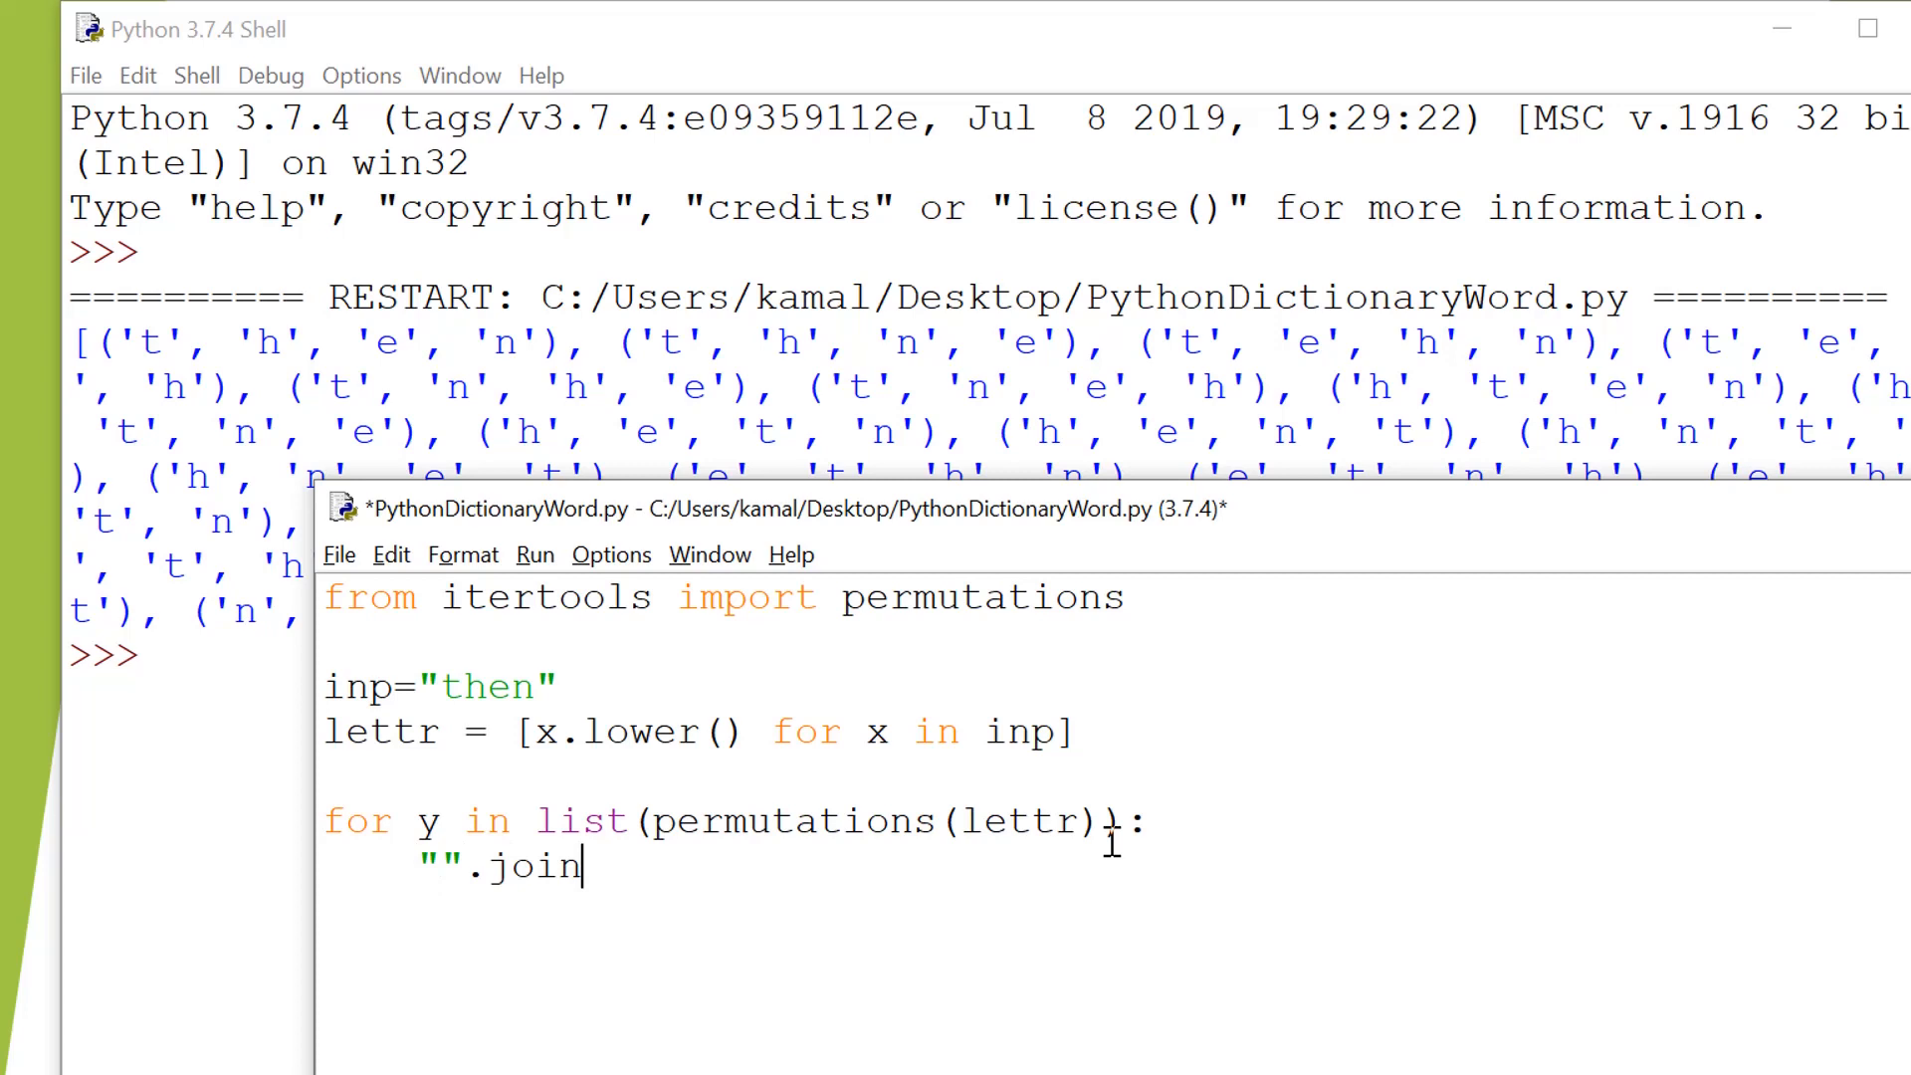
{"action": "type", "text": "()"}
{"action": "type", "text": "y"}
{"action": "type", "text": "print"}
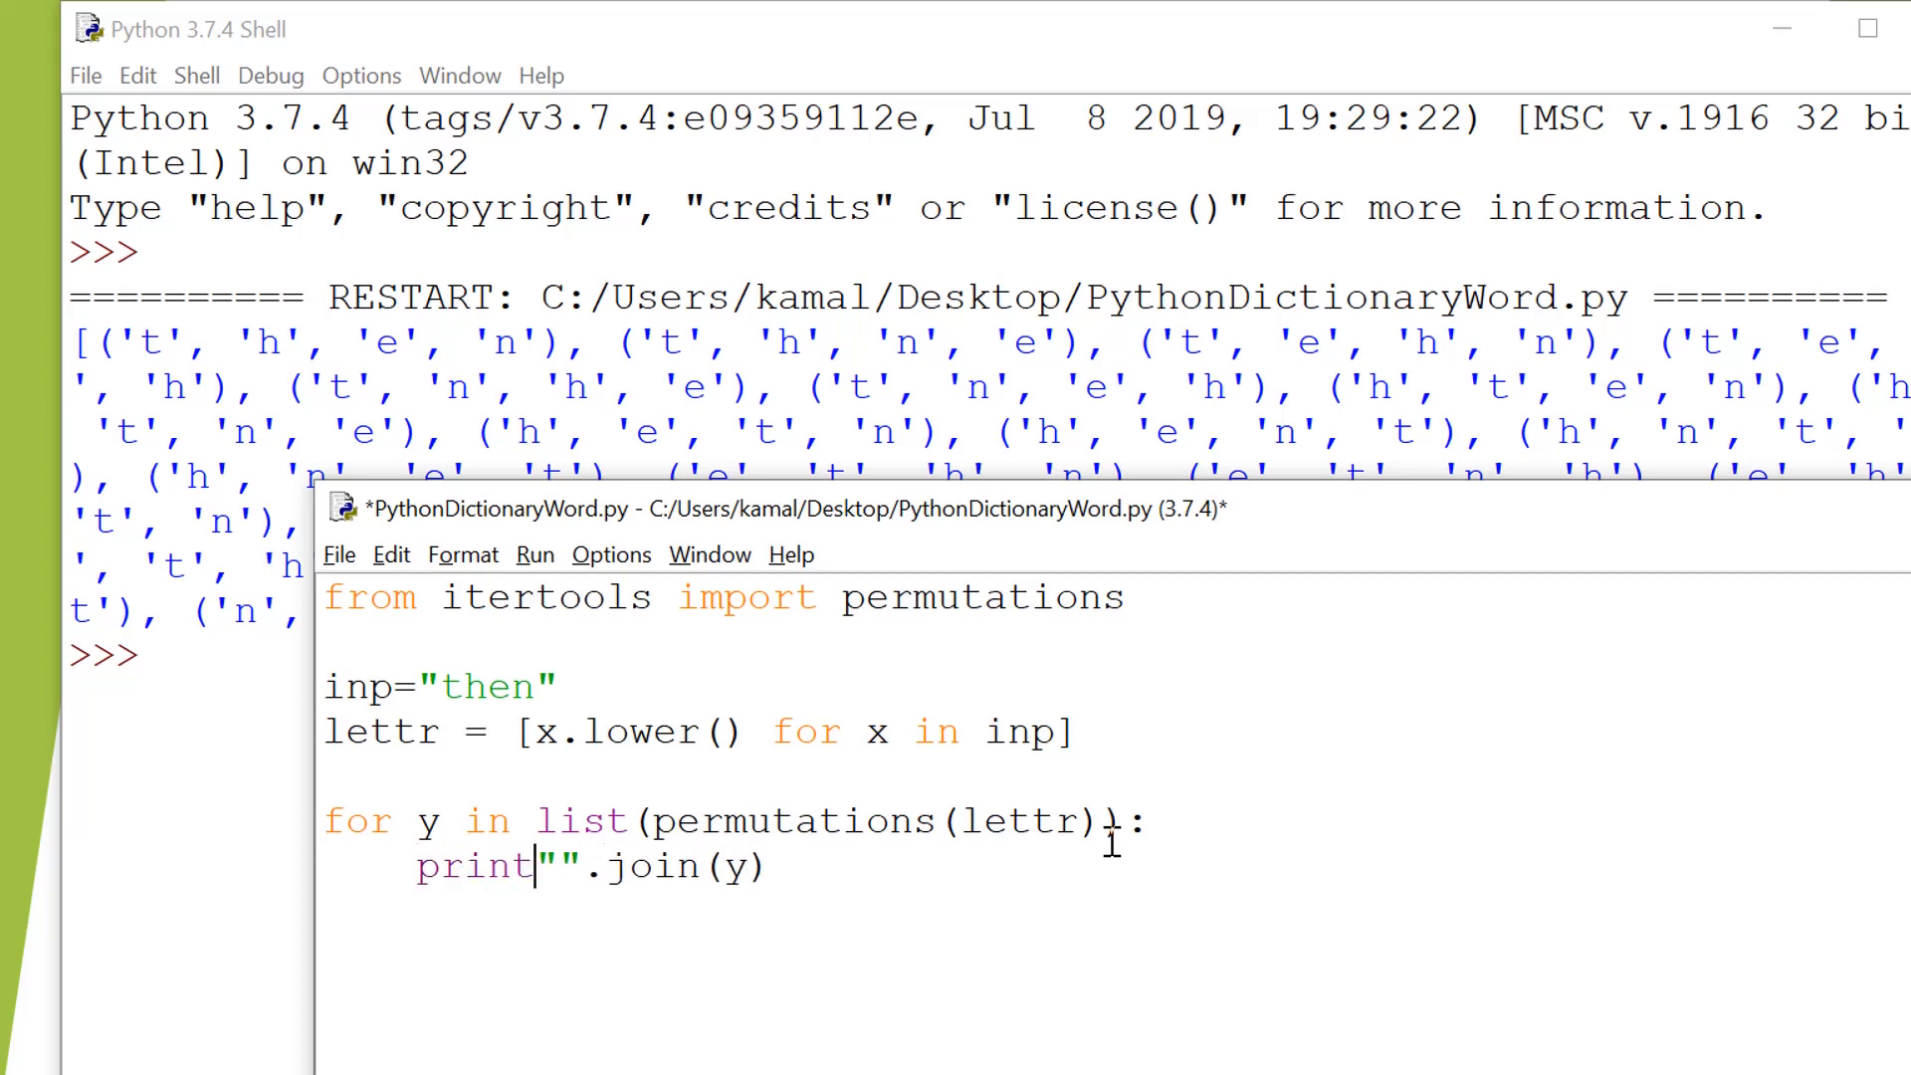
{"action": "type", "text": "("}
{"action": "type", "text": ")"}
{"action": "key", "text": "ctrl+s"}
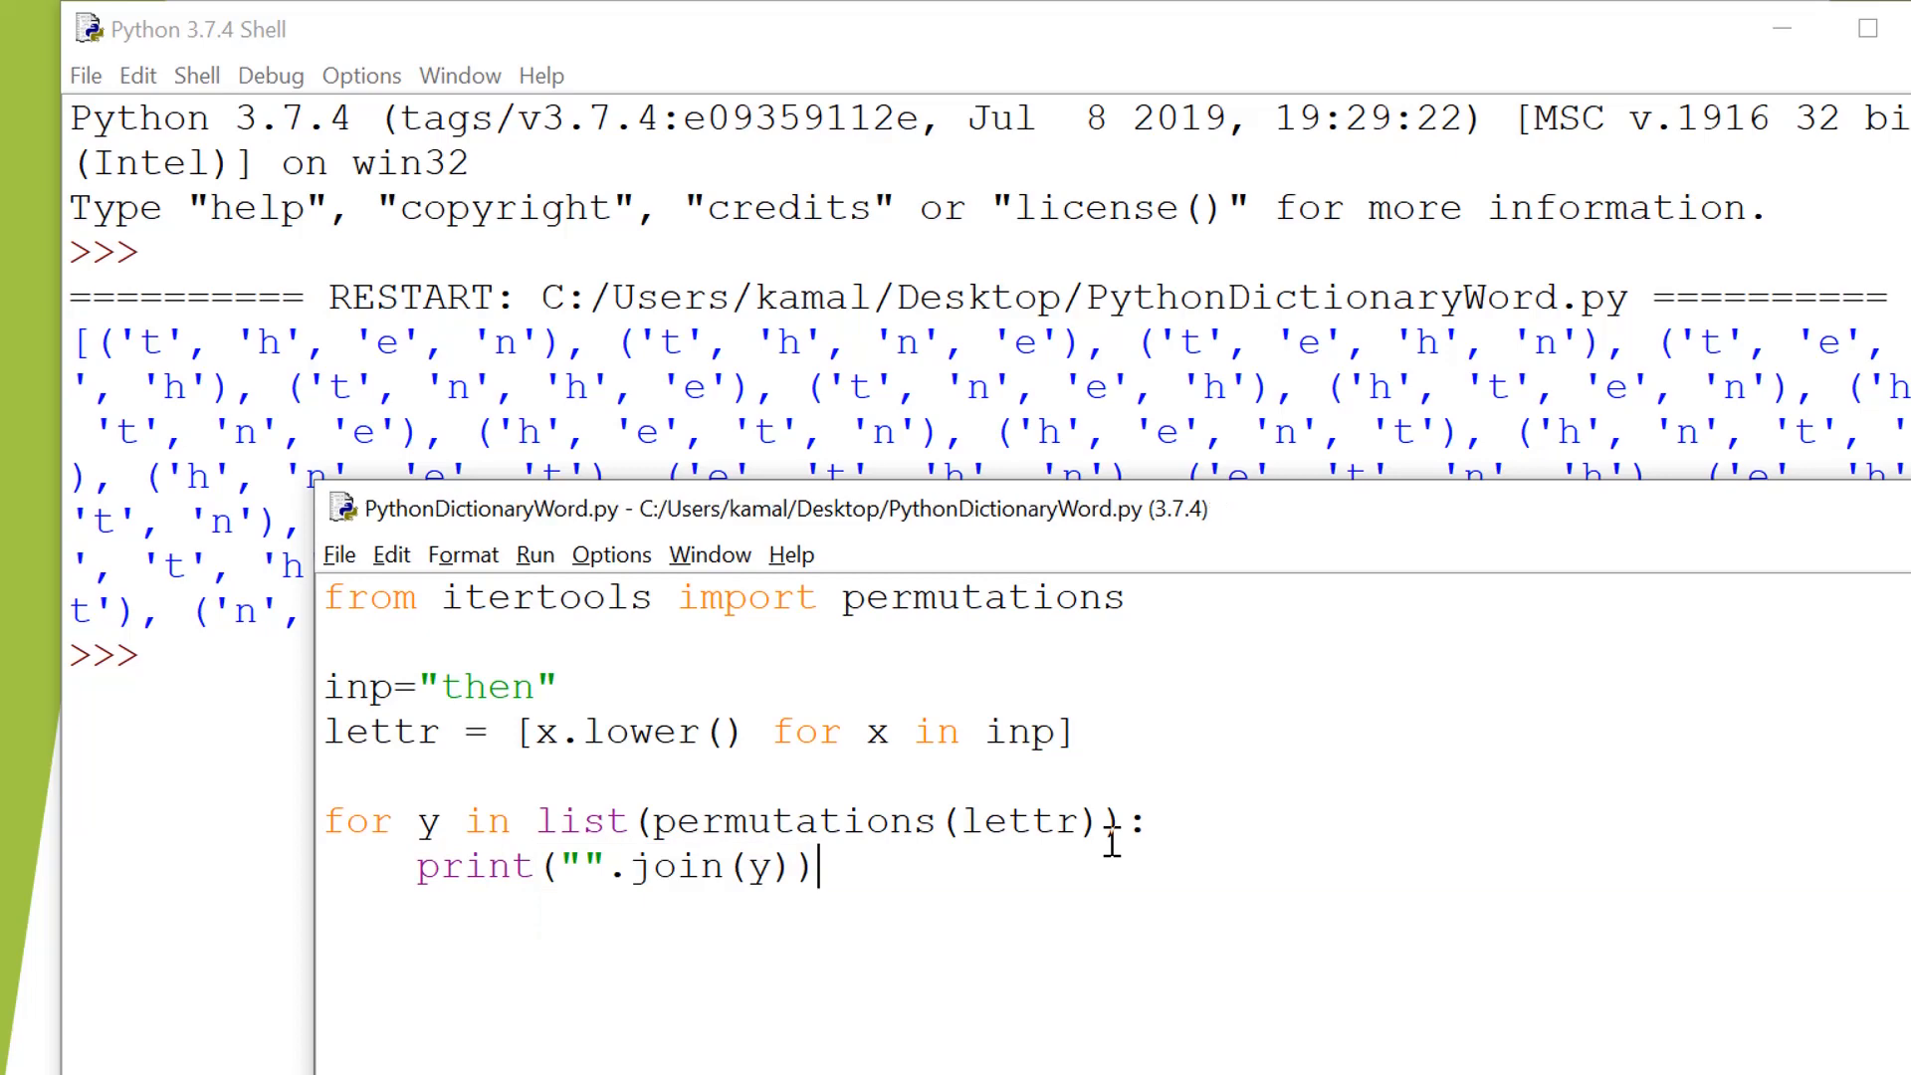
{"action": "key", "text": "F5"}
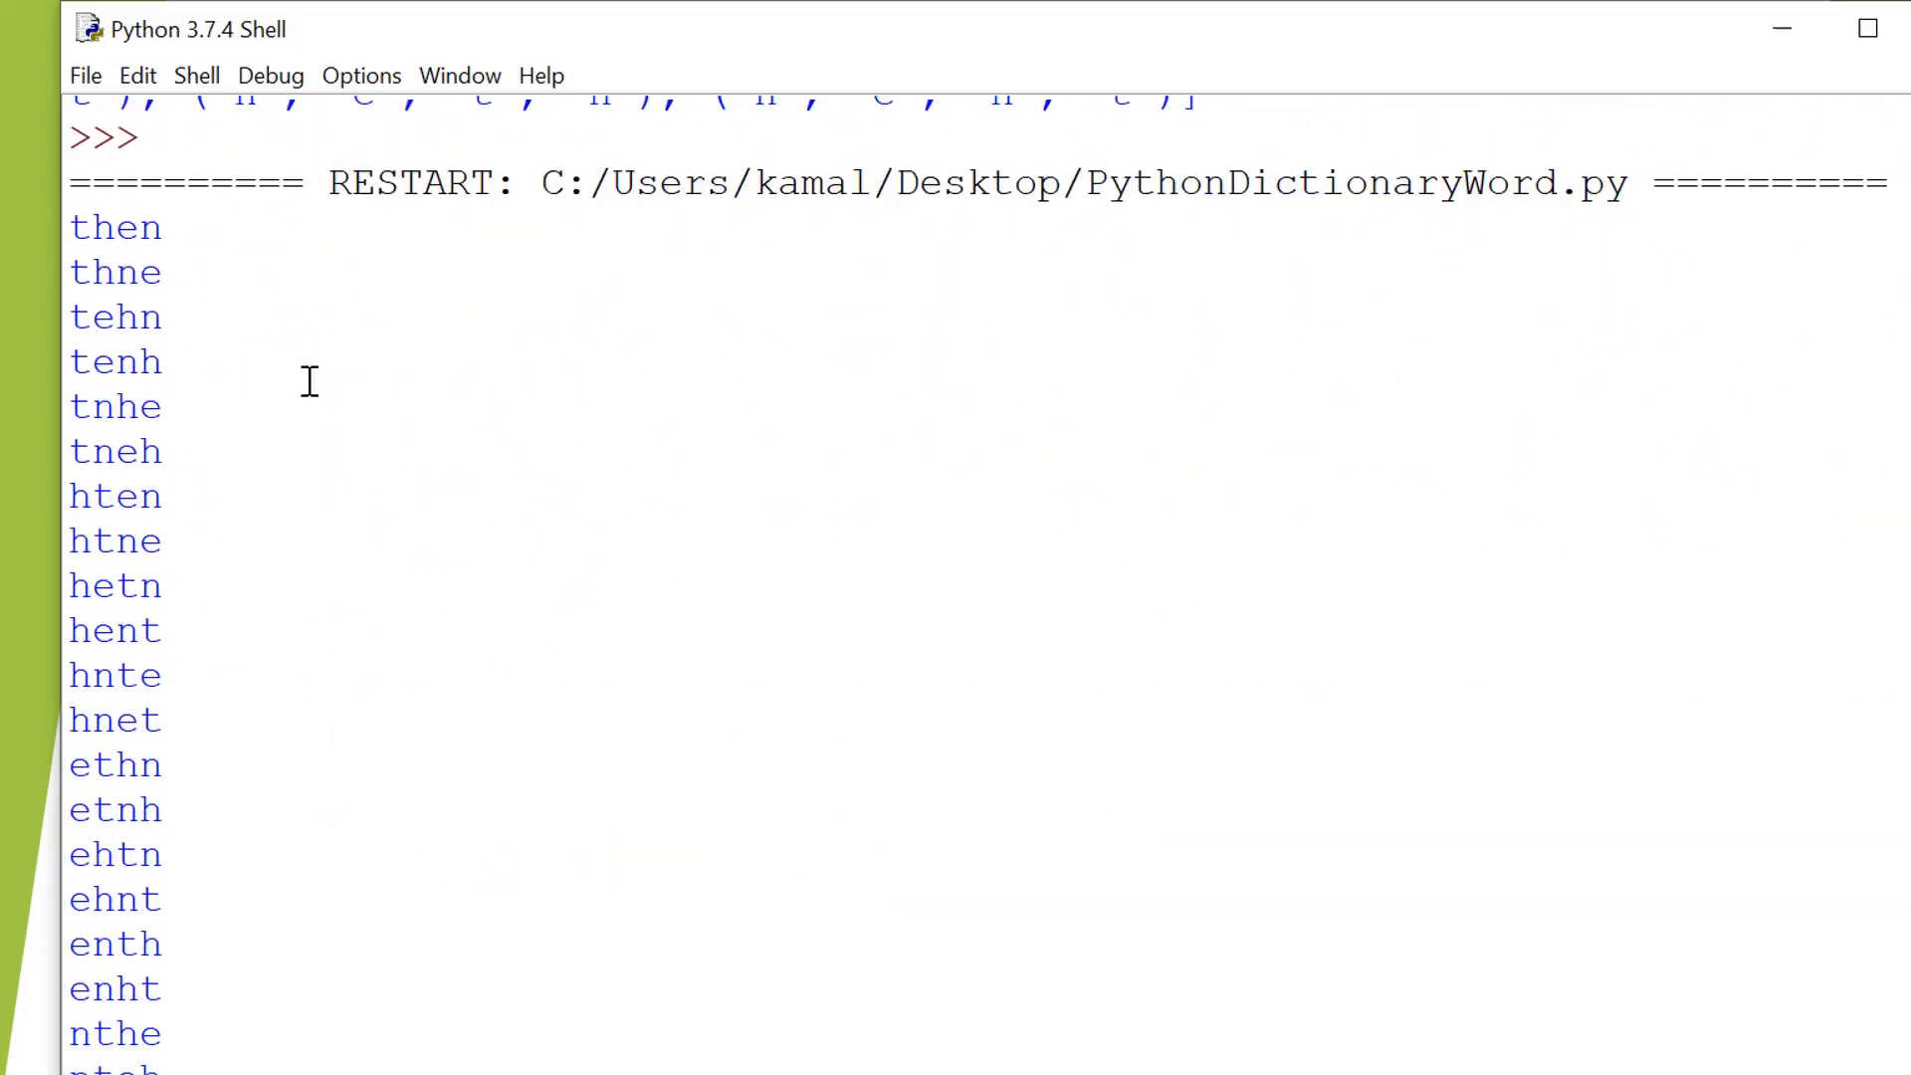
Look over the joined permutation words like then and etnh in the Shell, then return to the editor
{"action": "left_click", "coordinate": [70, 227]}
{"action": "left_click_drag", "start_coordinate": [68, 227], "coordinate": [303, 922]}
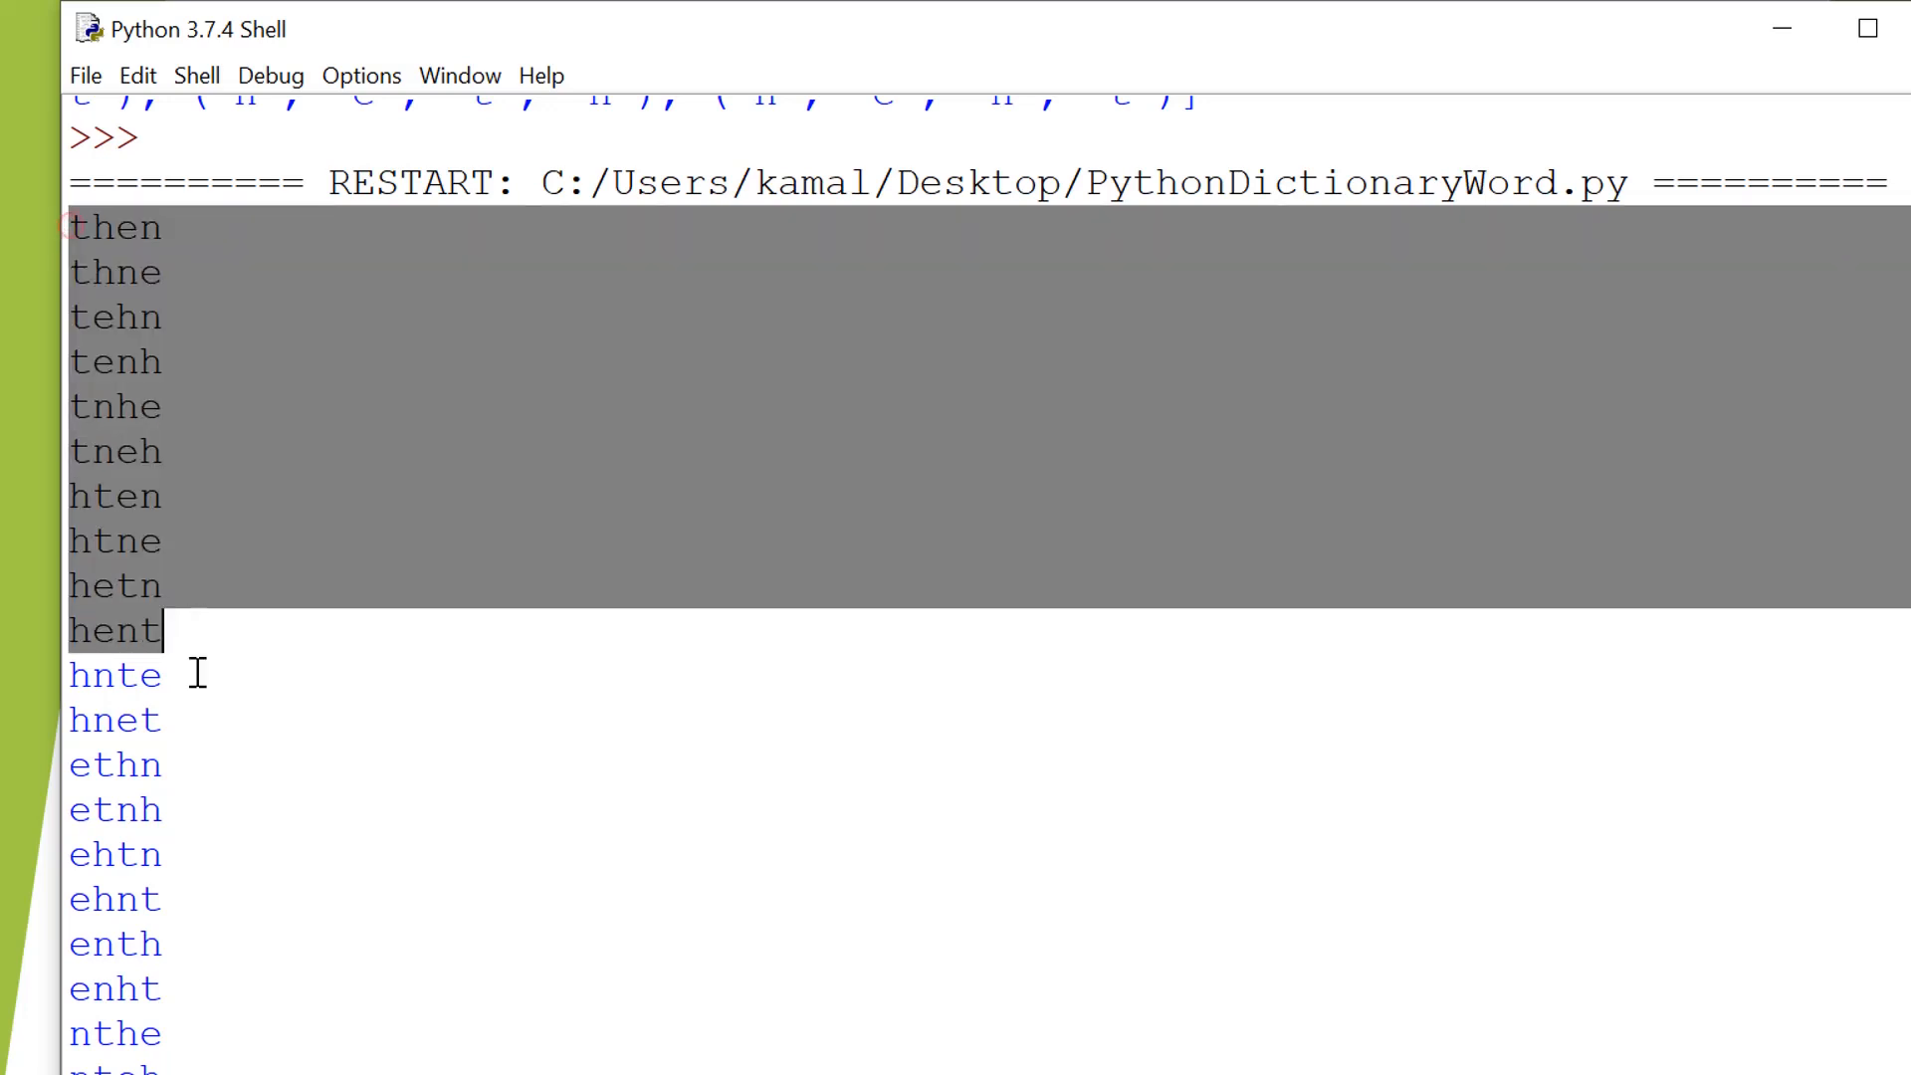
{"action": "left_click", "coordinate": [303, 904]}
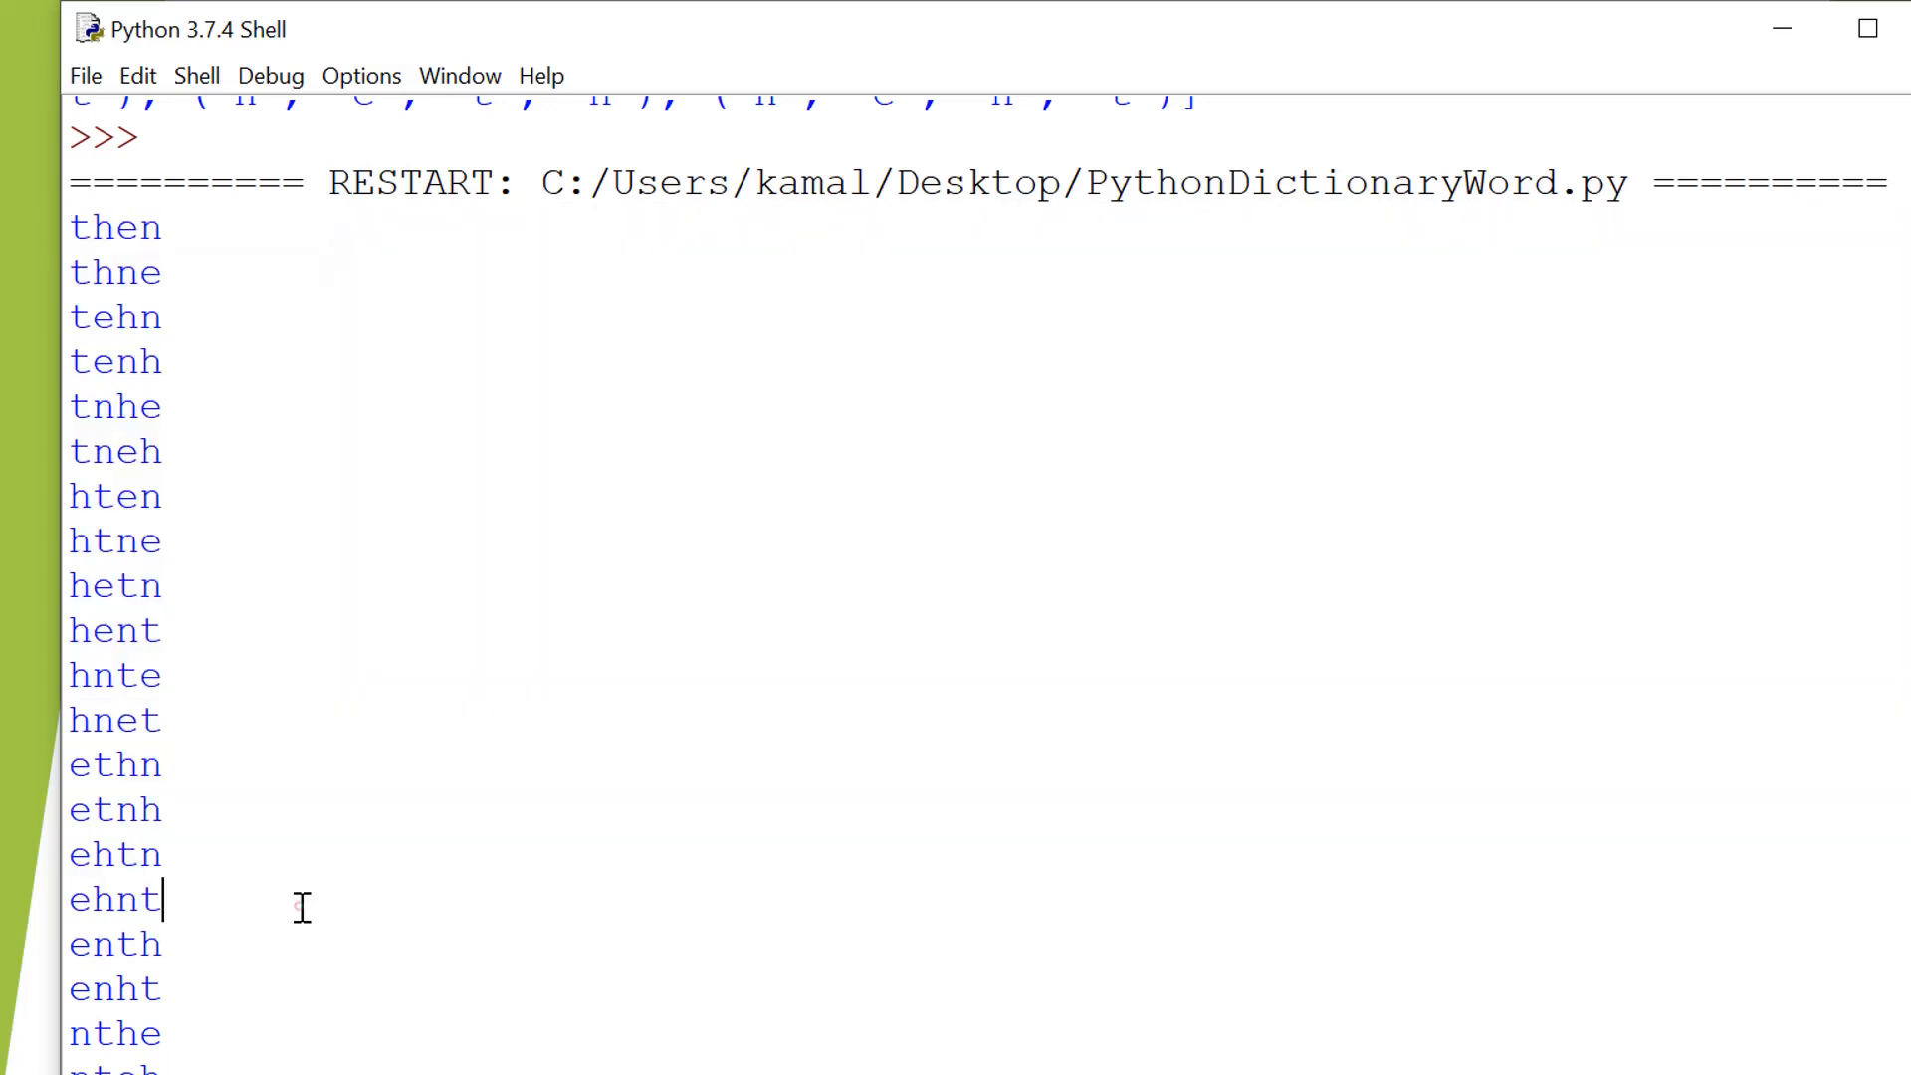
{"action": "key", "text": "alt+Tab"}
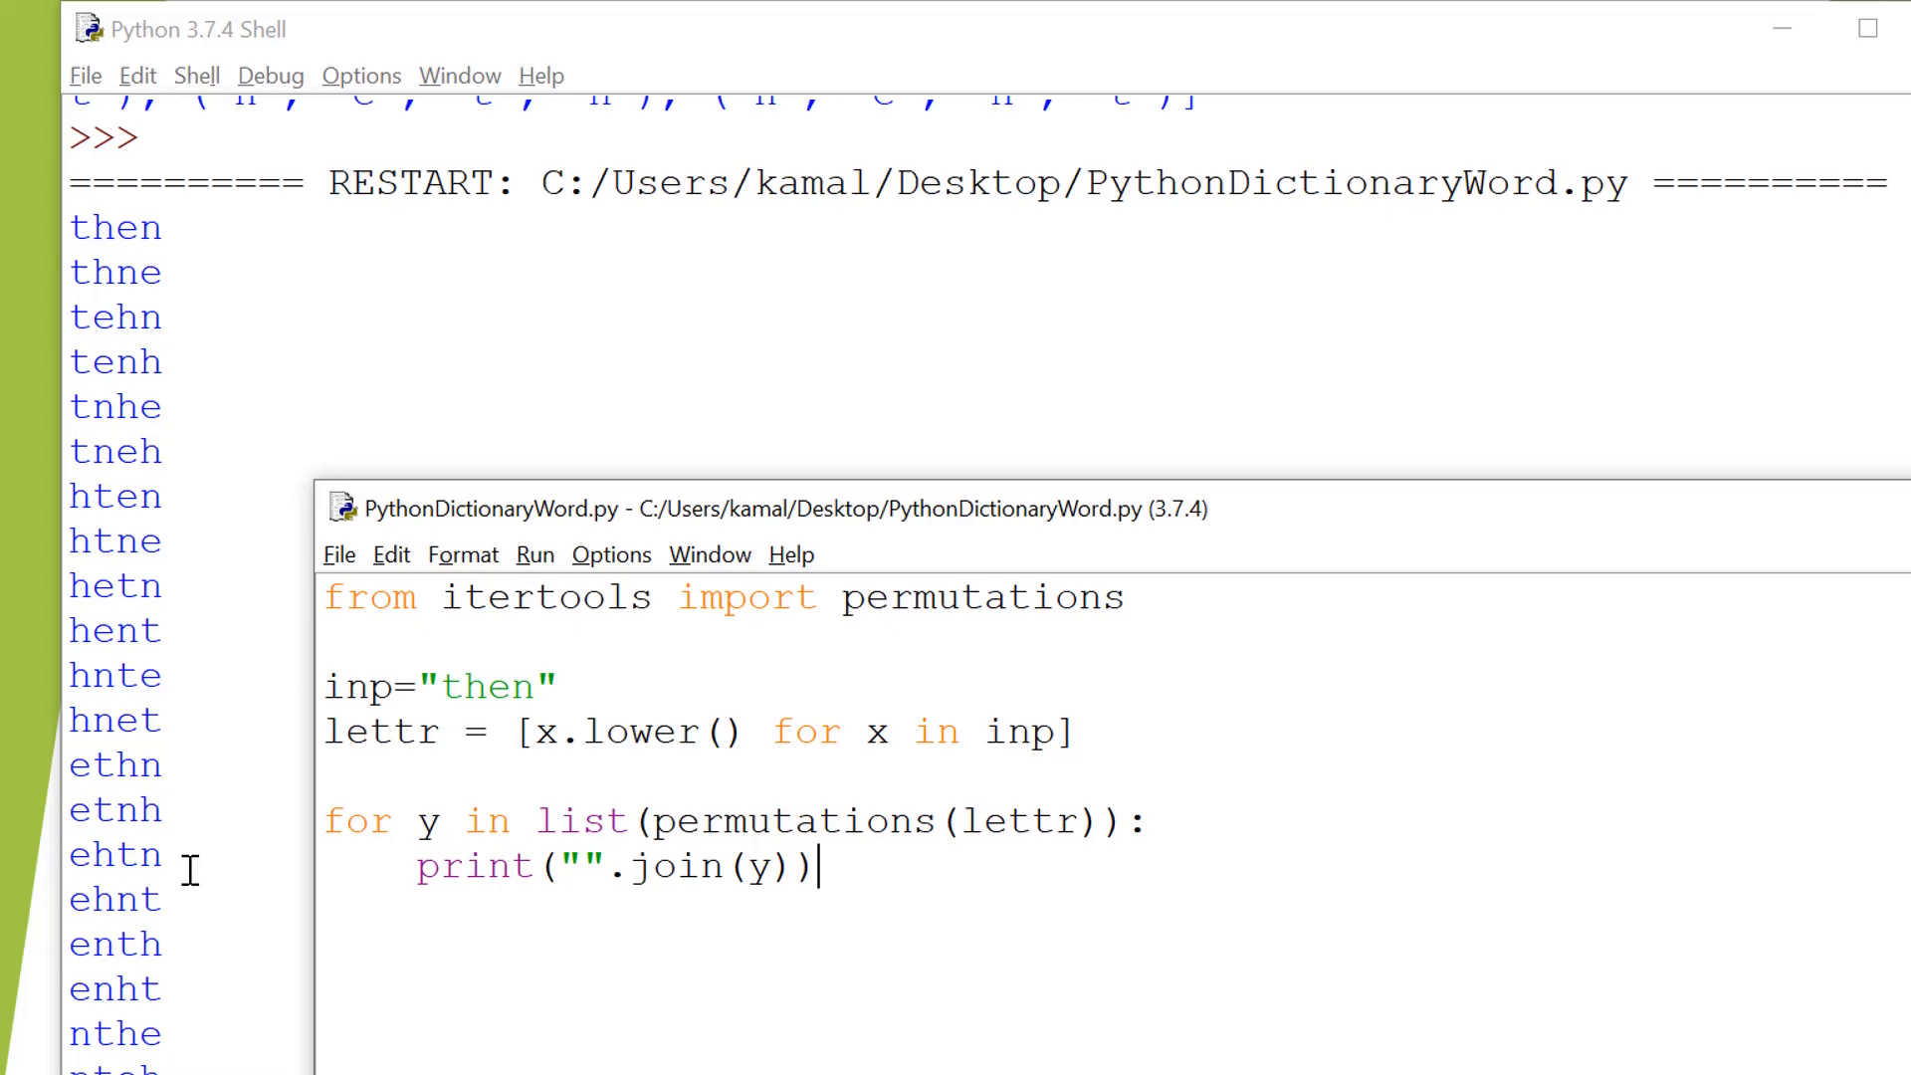
{"action": "left_click", "coordinate": [183, 806]}
{"action": "double_click", "coordinate": [115, 811]}
{"action": "key", "text": "alt+Tab"}
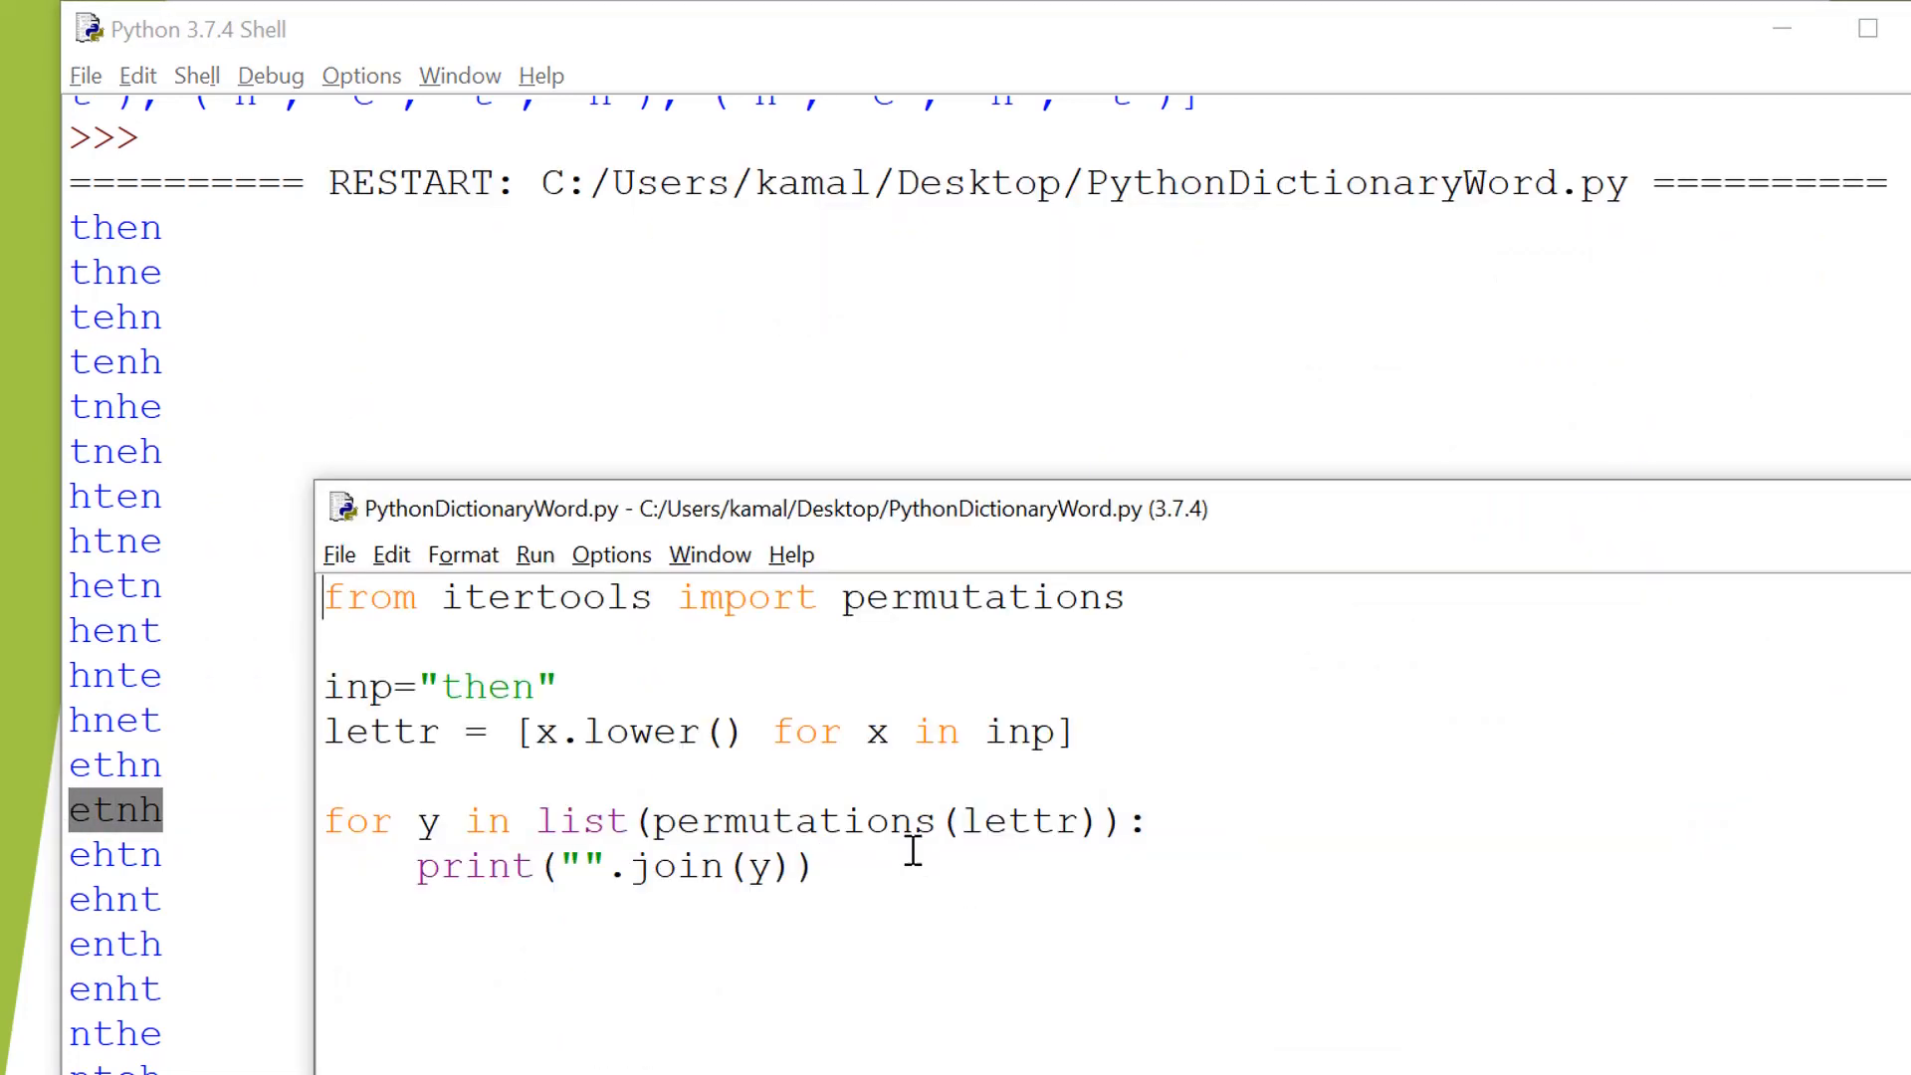
Add import enchant below the itertools import and save the script
{"action": "key", "text": "Return"}
{"action": "type", "text": "impor"}
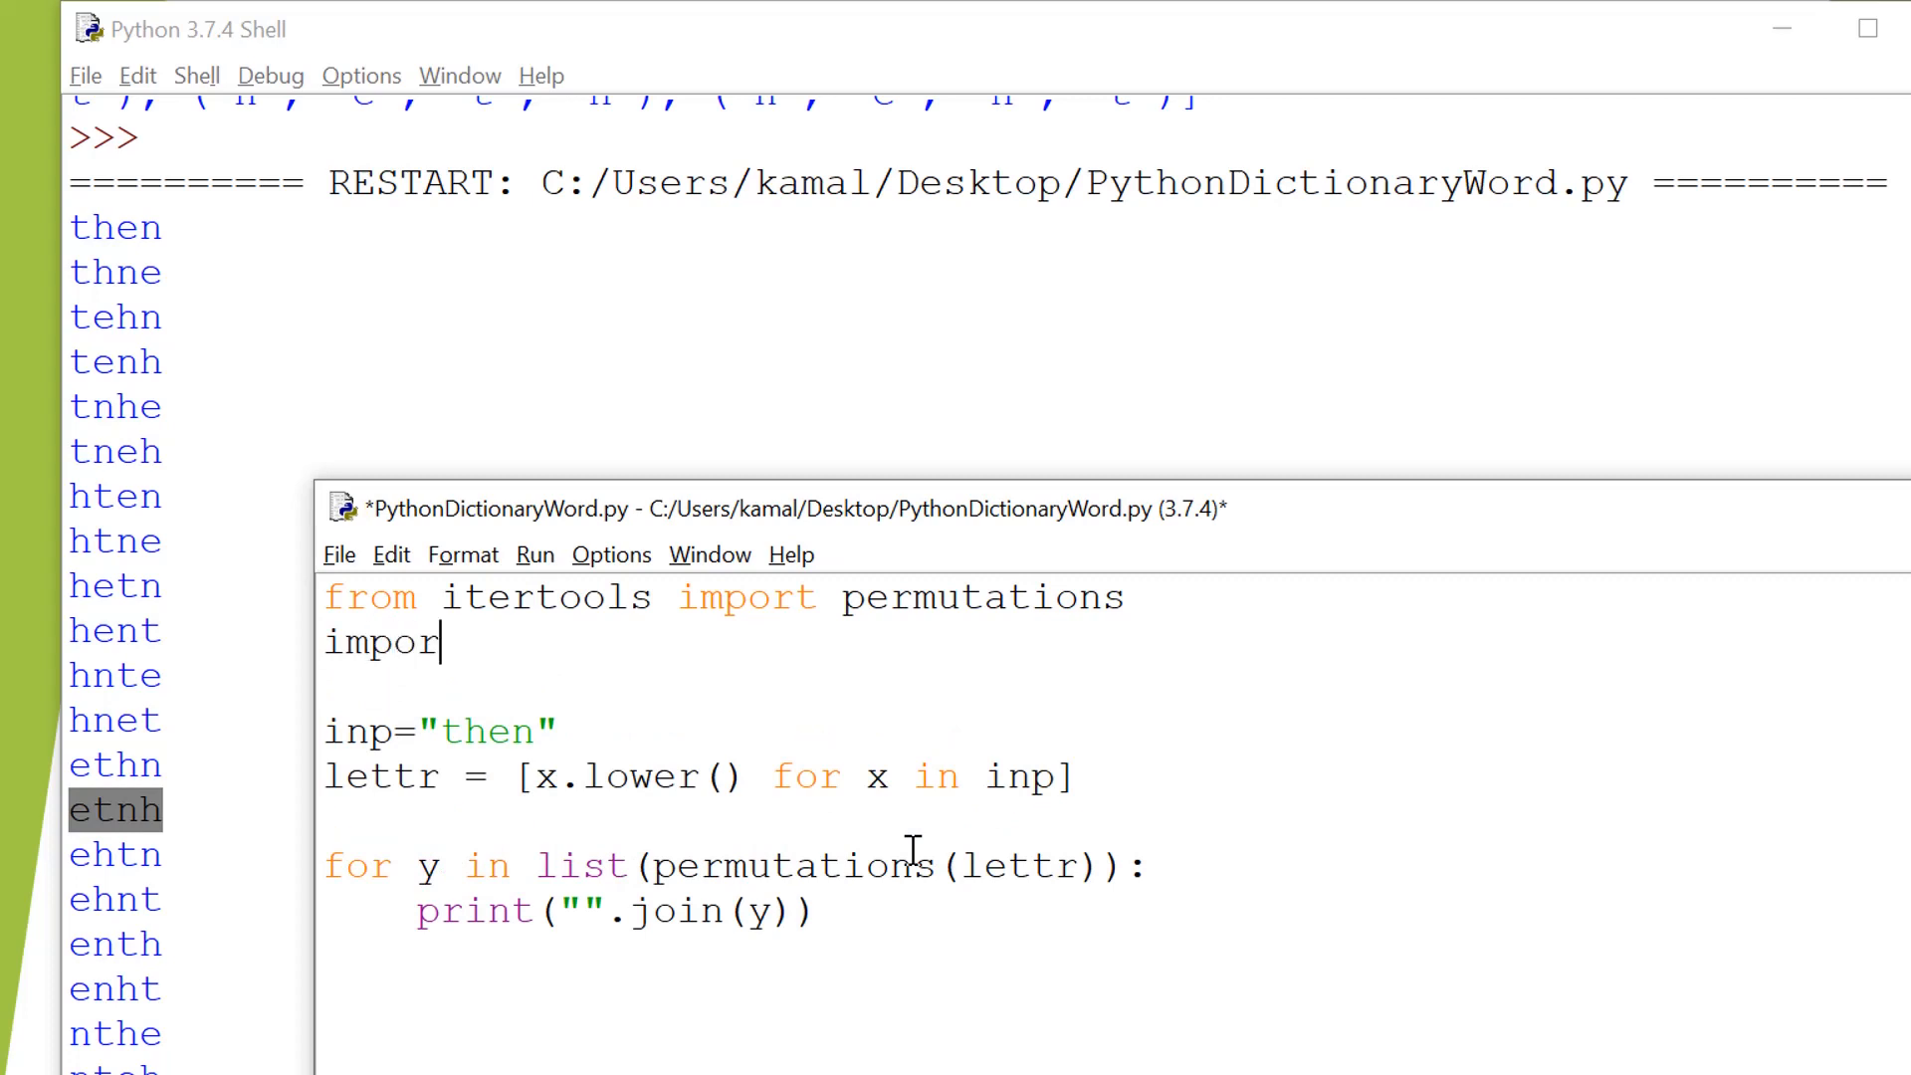
{"action": "type", "text": "t enchant"}
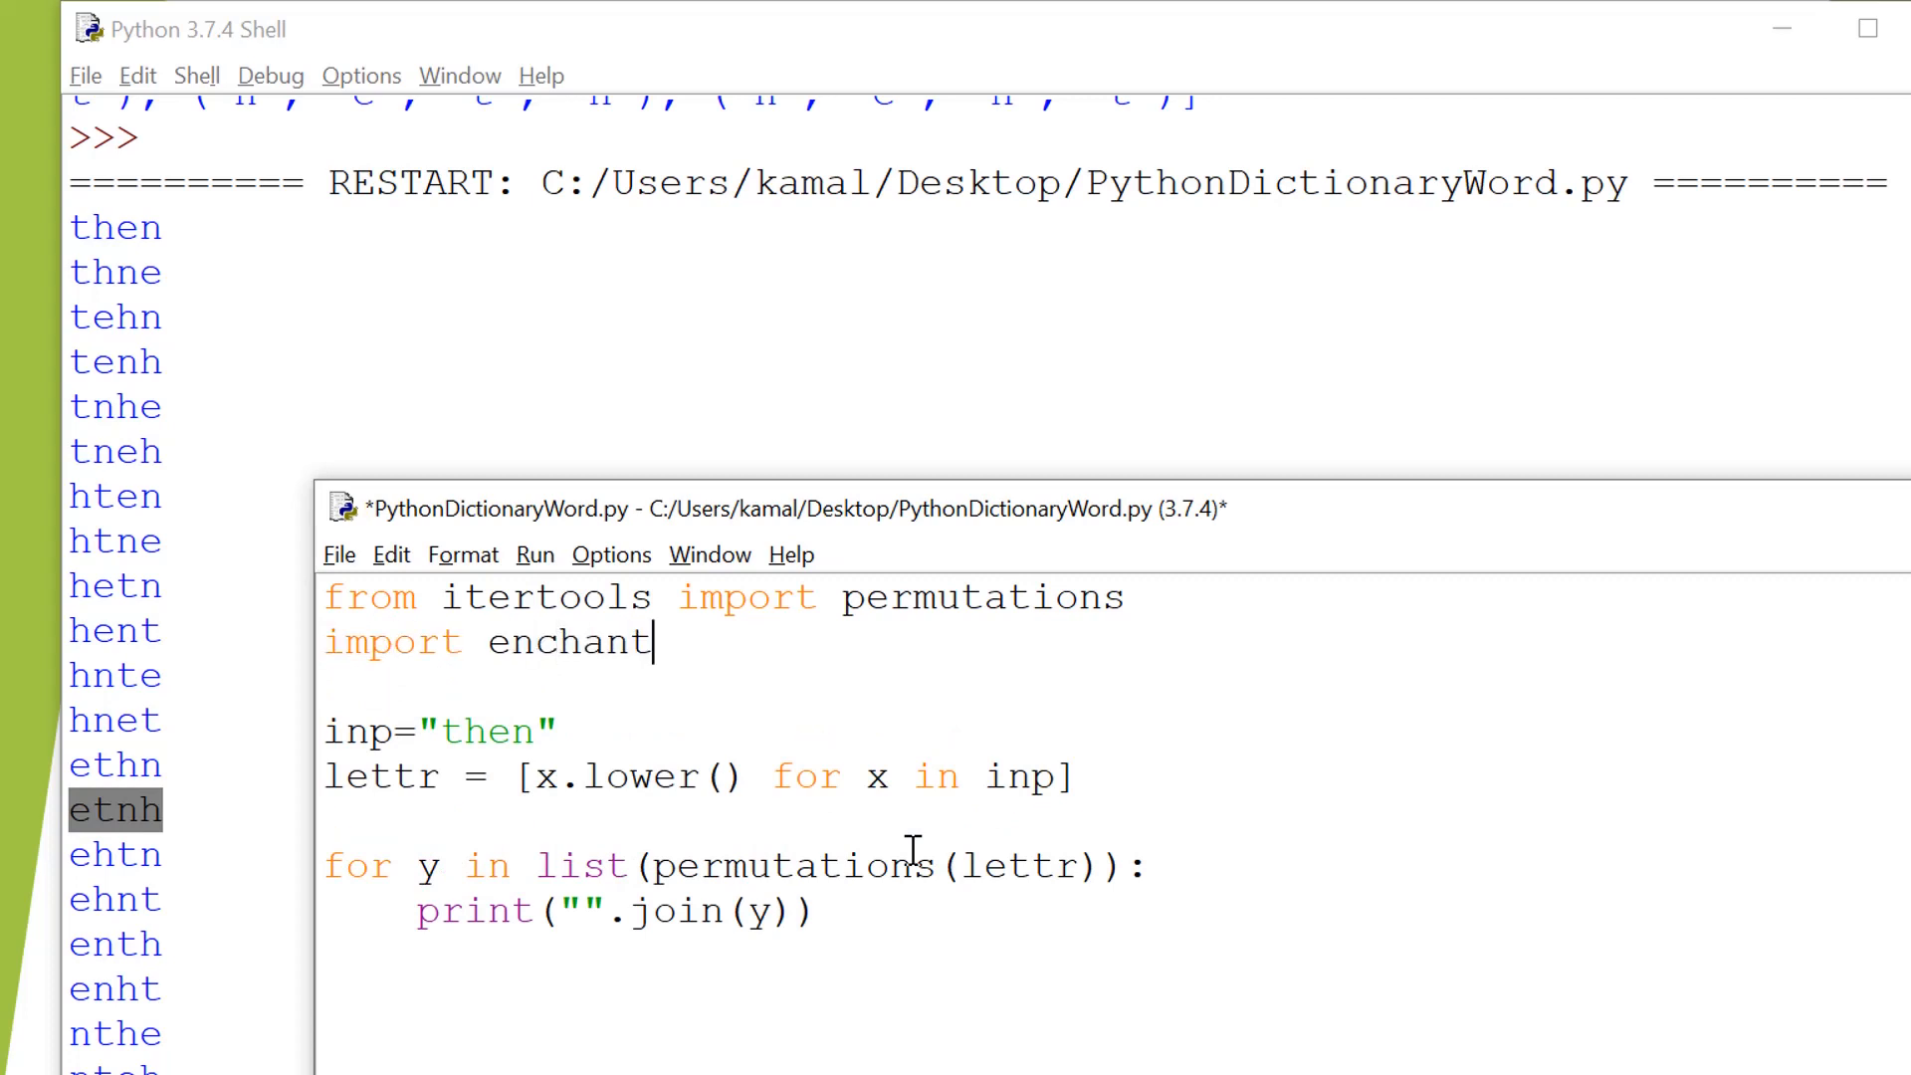
{"action": "key", "text": "ctrl+s"}
{"action": "key", "text": "shift+Home"}
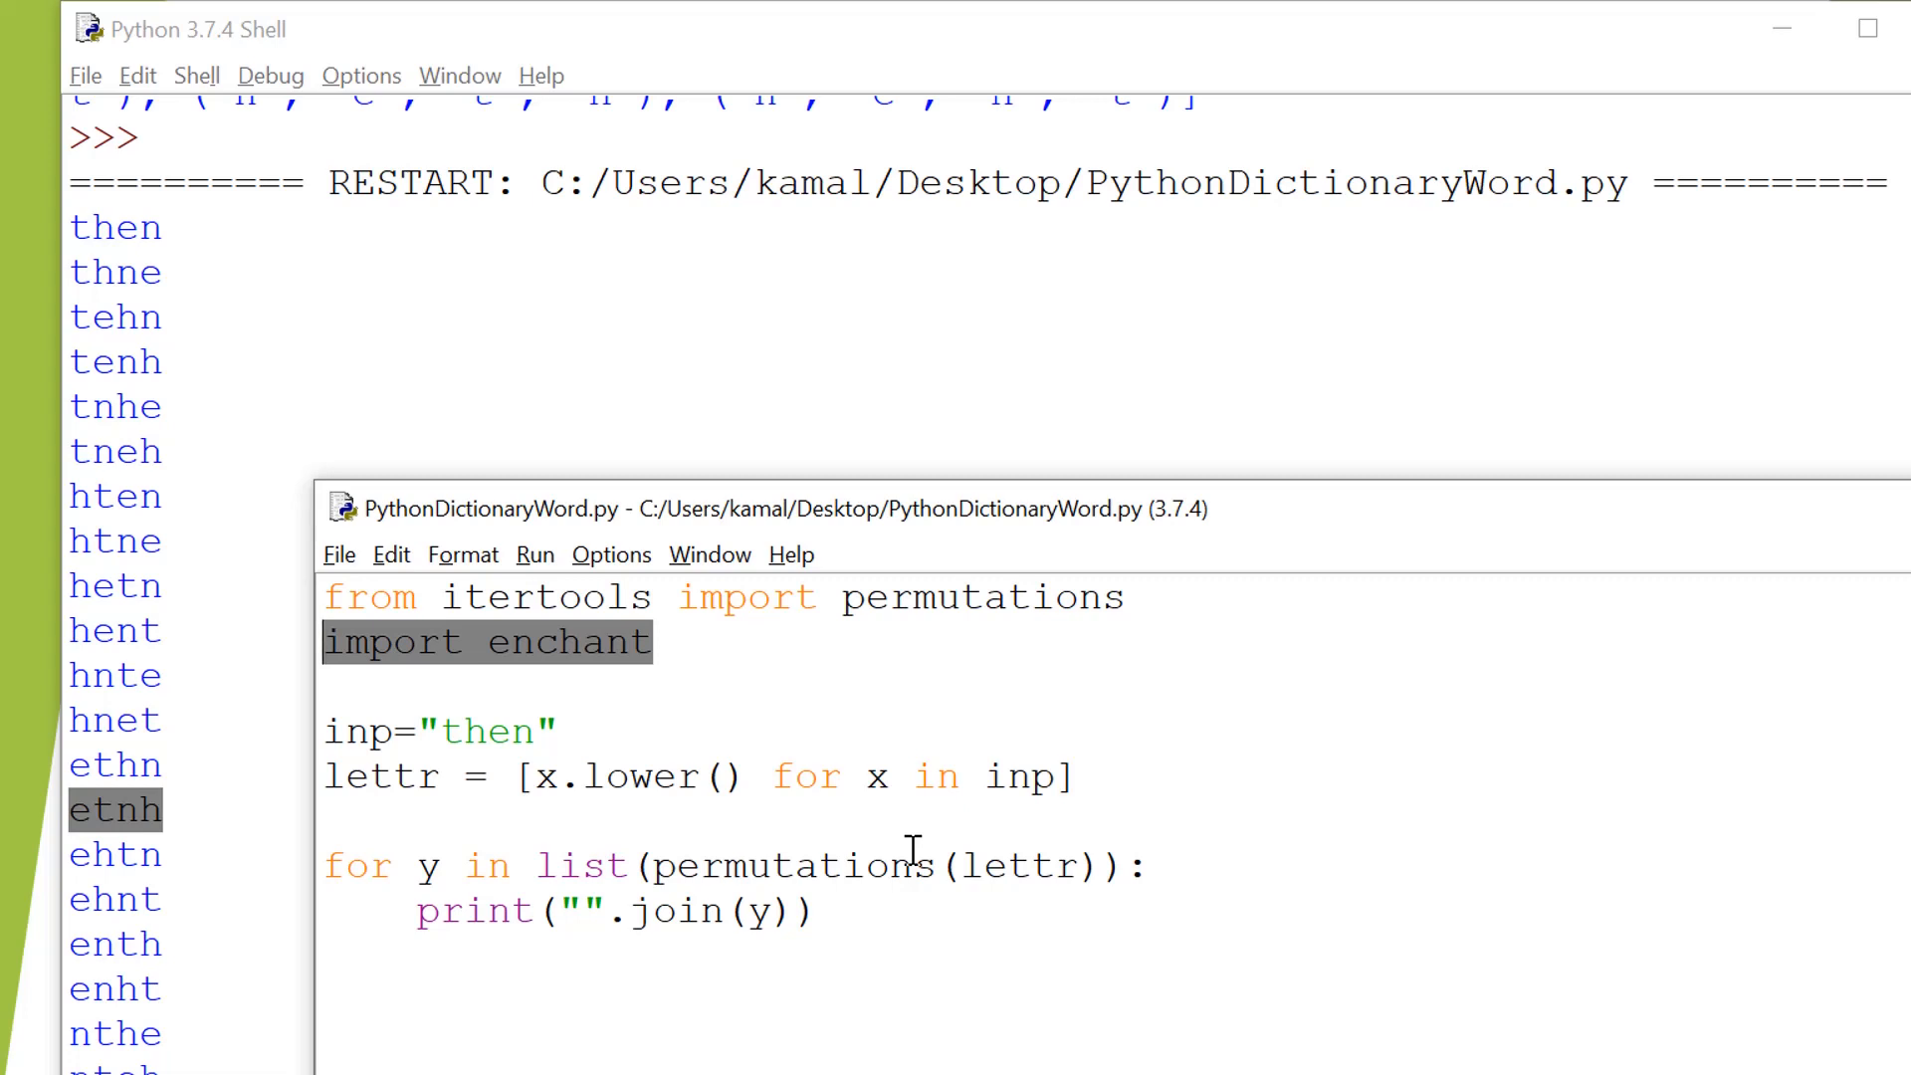
{"action": "key", "text": "End"}
{"action": "key", "text": "Return"}
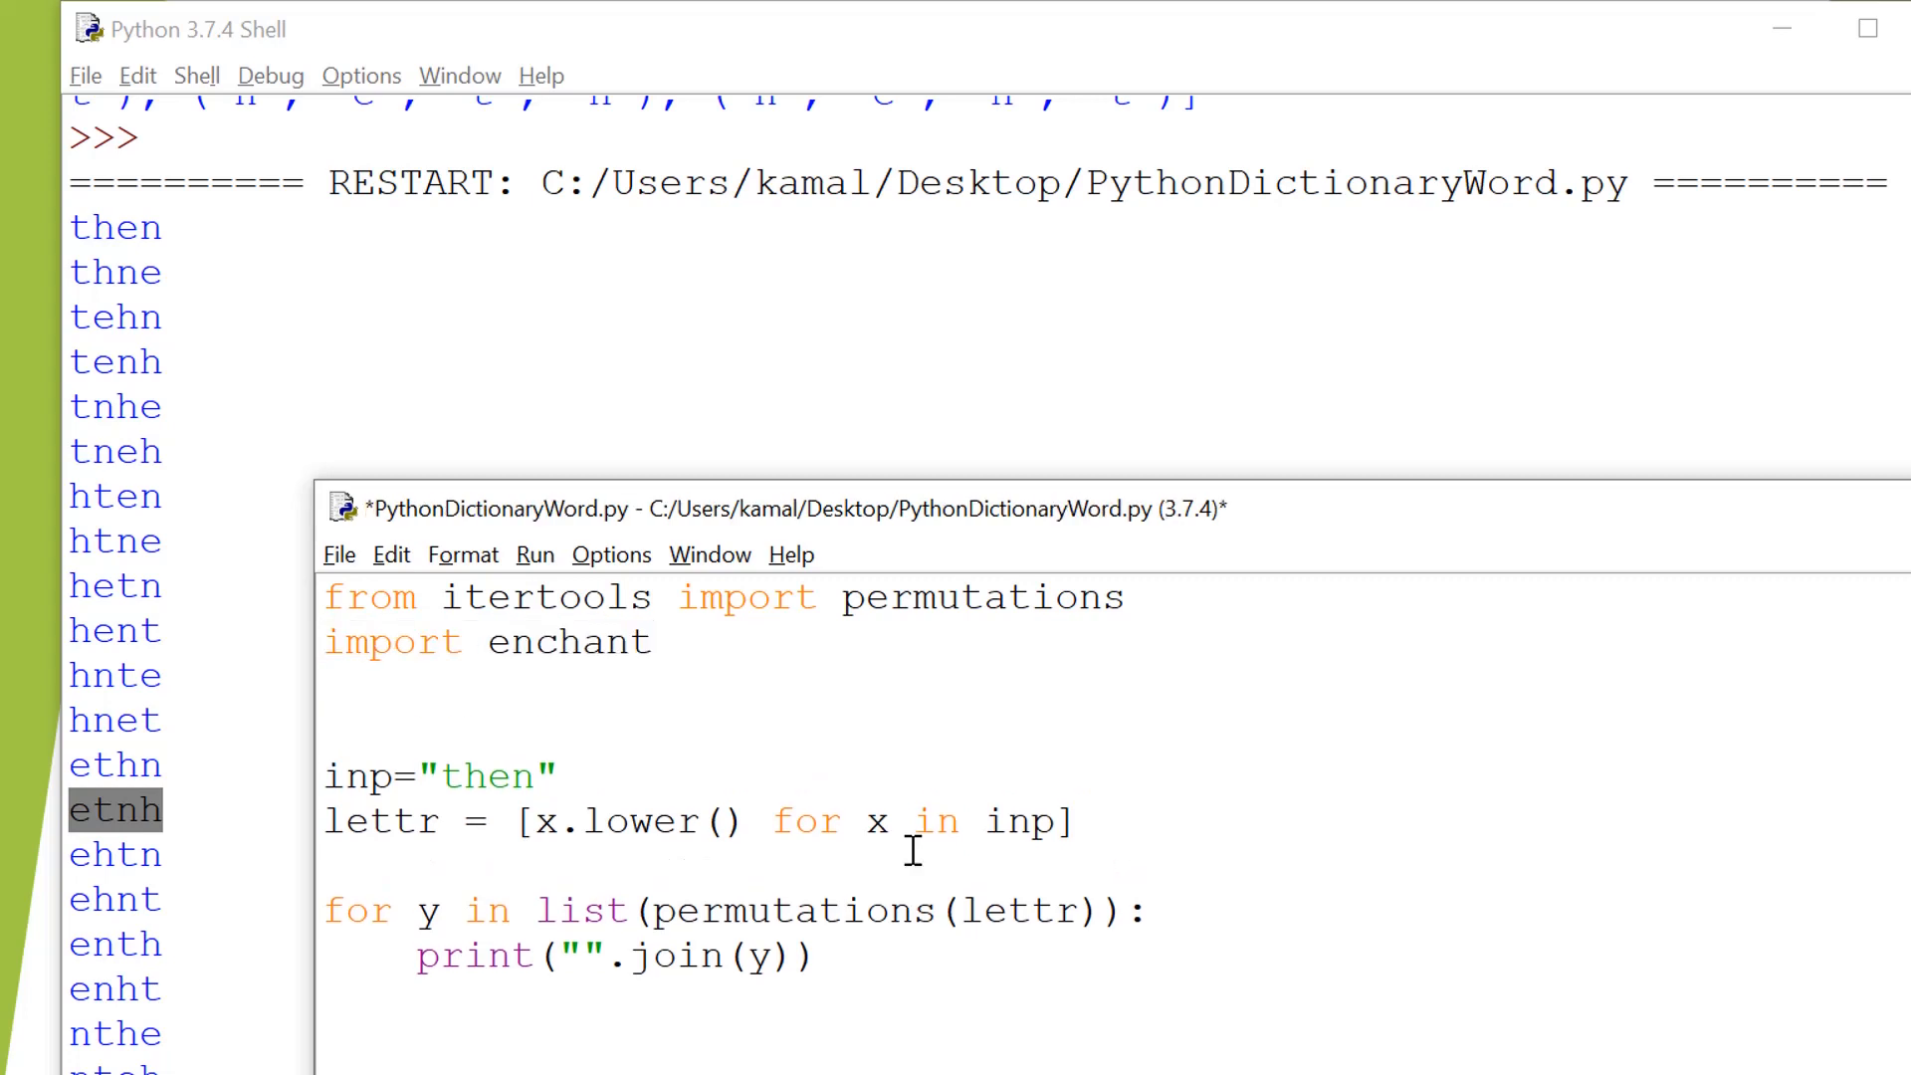
{"action": "type", "text": "d=en"}
{"action": "type", "text": "chant("}
Create d=enchant.Dict("en_US"), save, and select print( in the loop body for replacement
{"action": "key", "text": "BackSpace"}
{"action": "type", "text": ".Dic"}
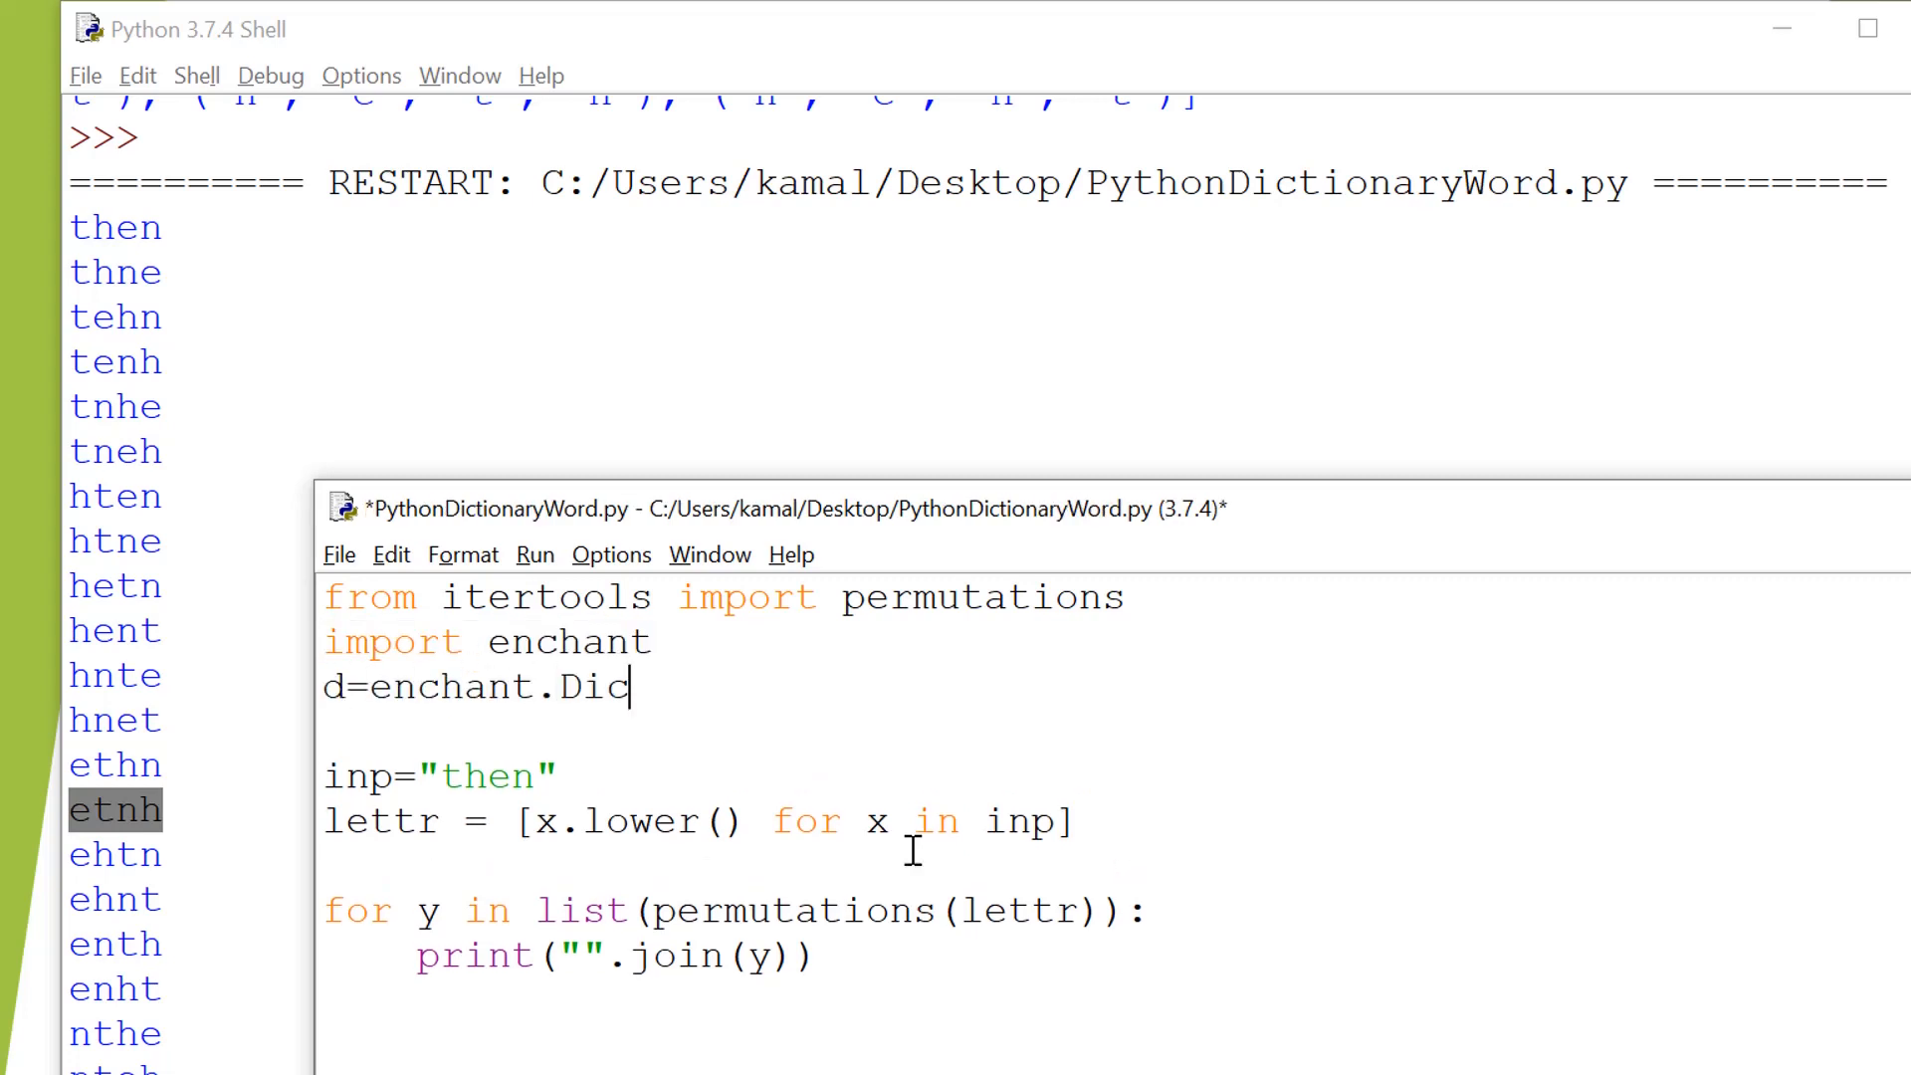
{"action": "type", "text": "t()"}
{"action": "key", "text": "Left"}
{"action": "type", "text": "\"\""}
{"action": "key", "text": "Left"}
{"action": "type", "text": "en_US"}
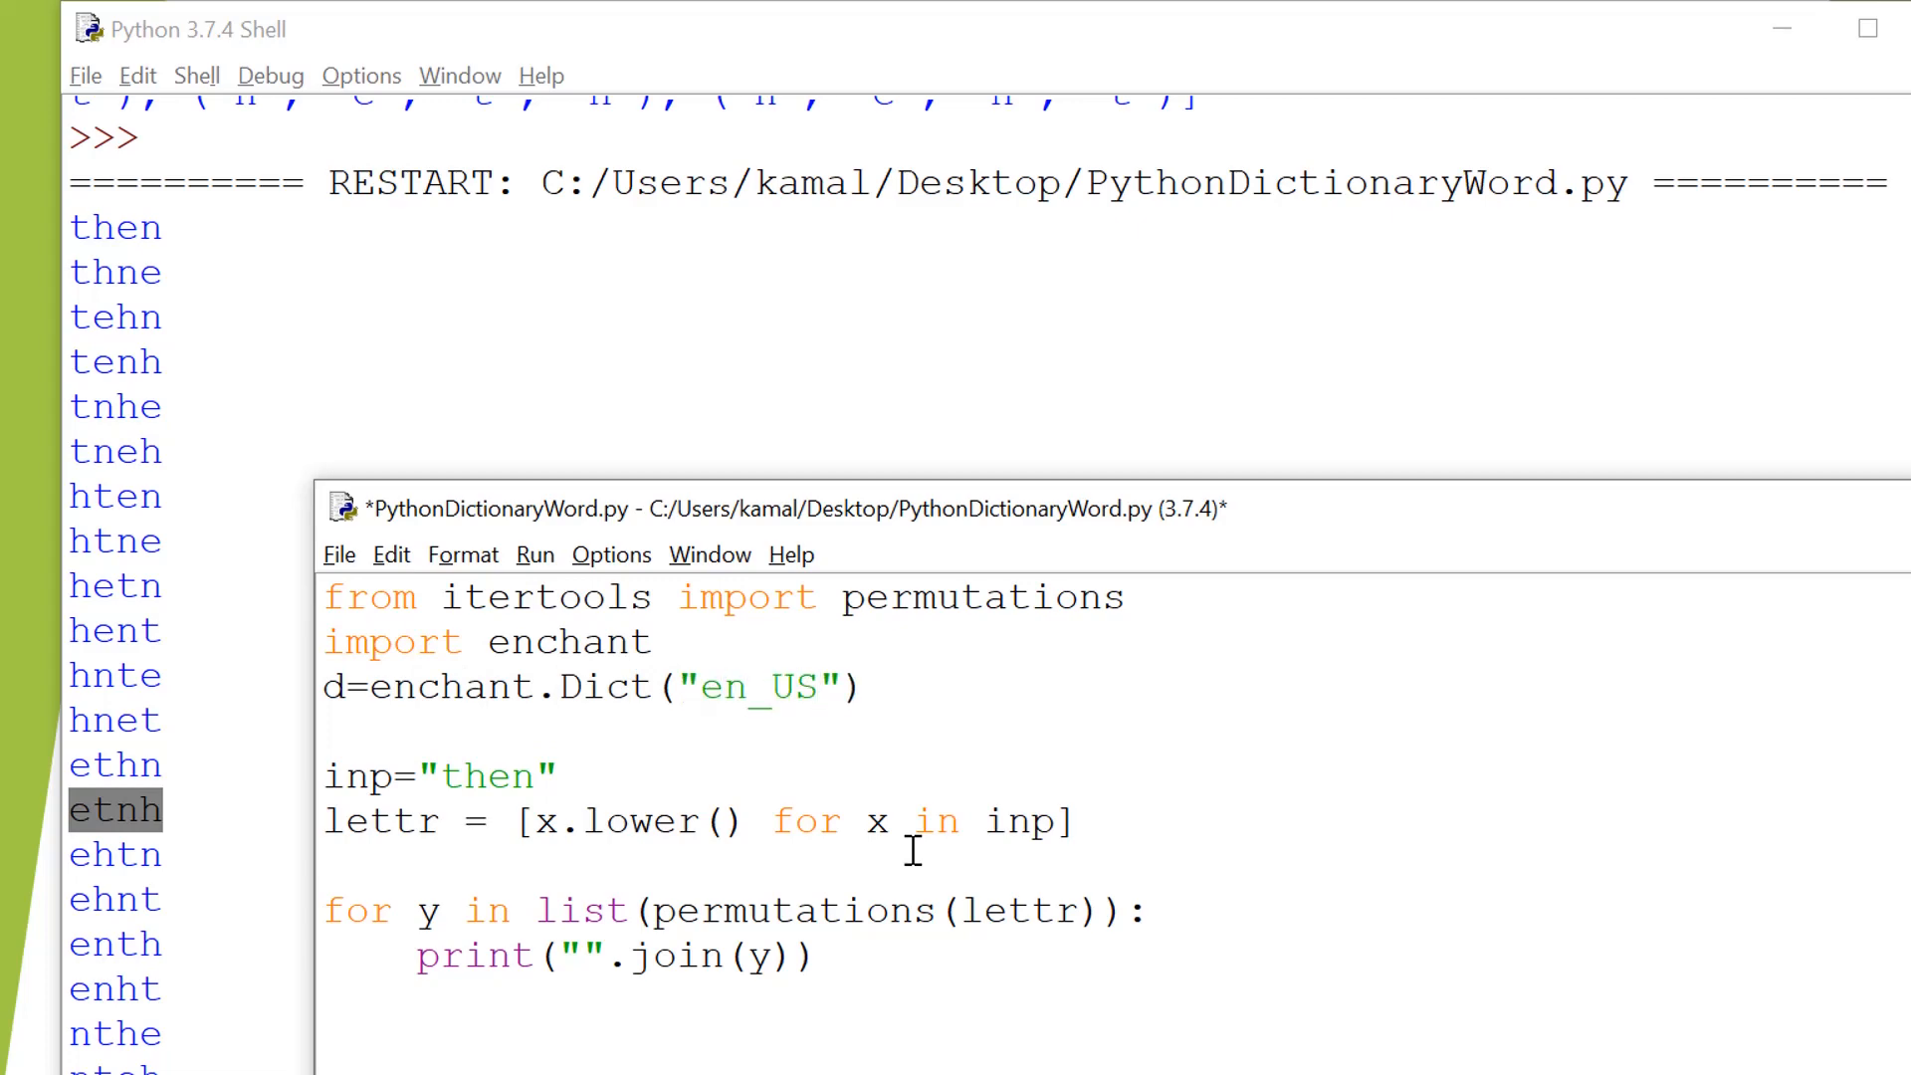
{"action": "key", "text": "ctrl+s"}
{"action": "key", "text": "End"}
{"action": "key", "text": "shift+Home"}
{"action": "key", "text": "Down"}
{"action": "key", "text": "Down"}
{"action": "key", "text": "Down"}
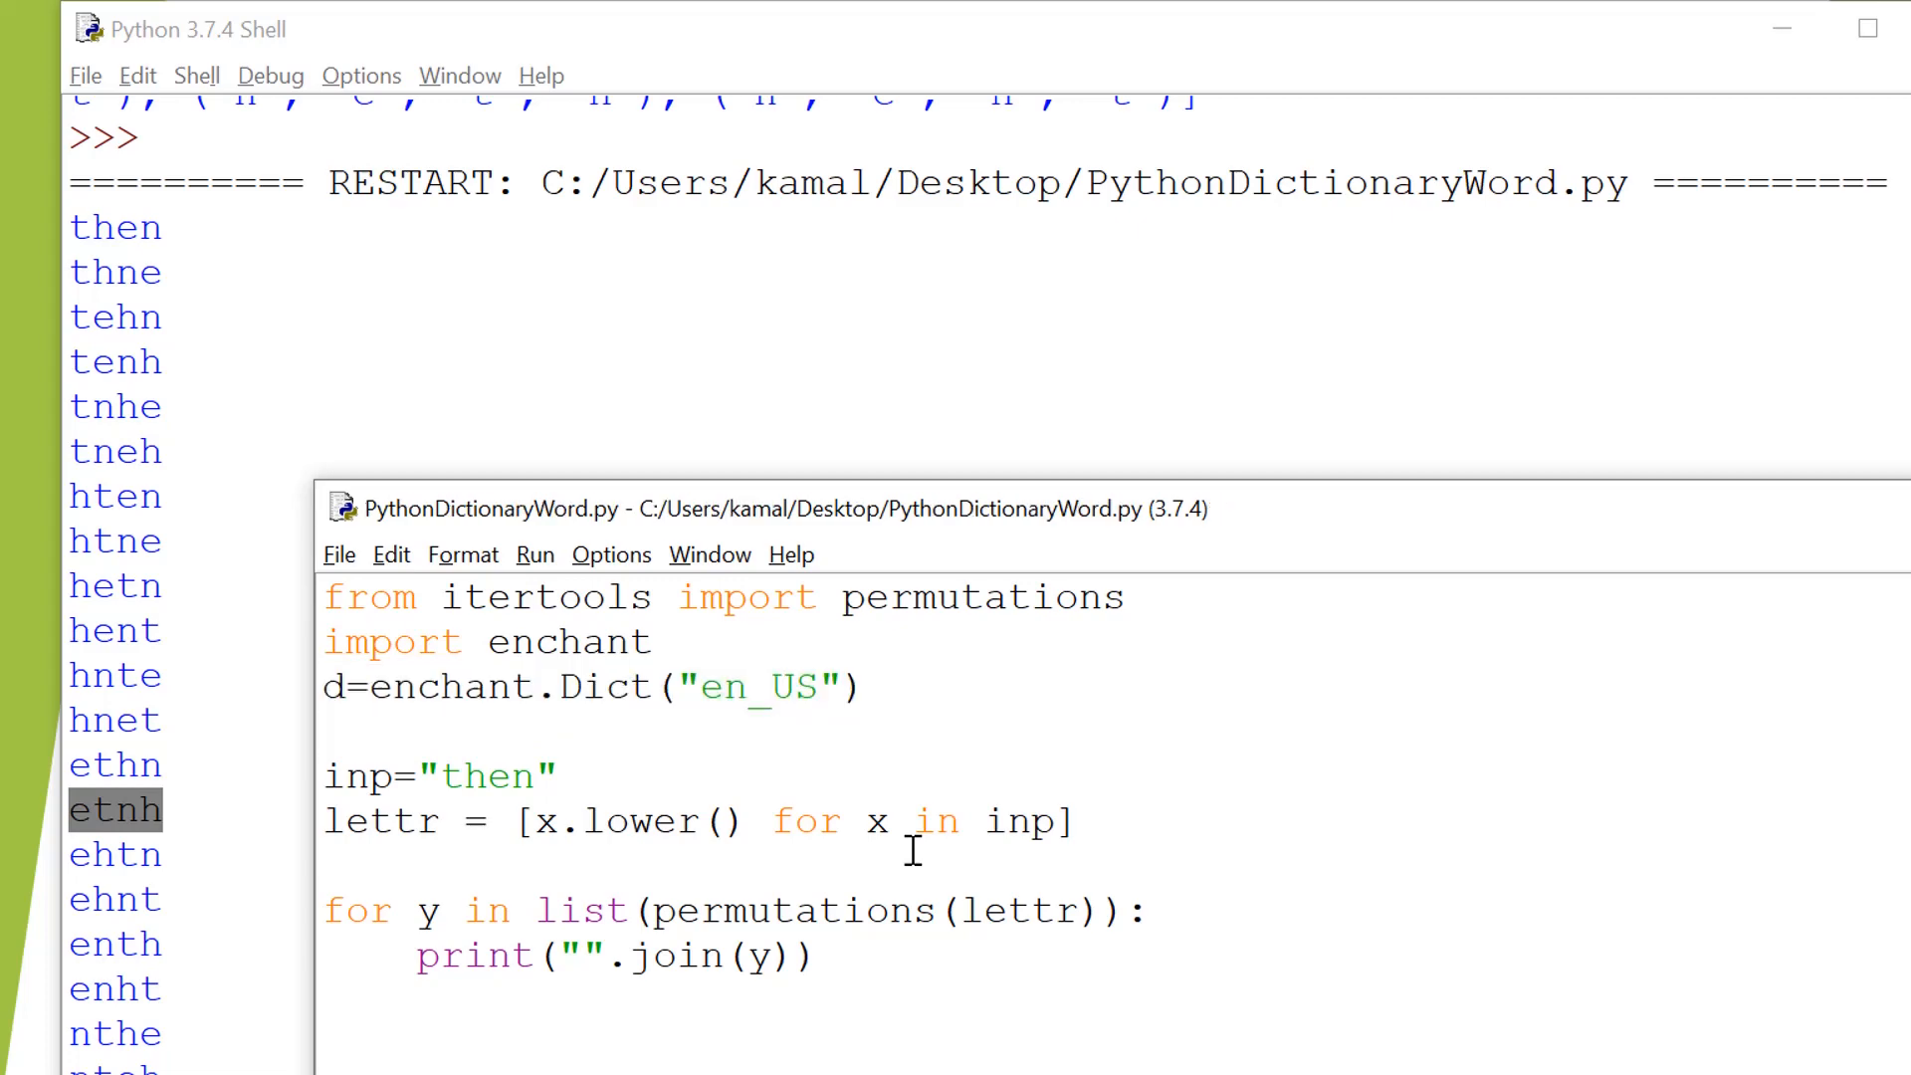
{"action": "key", "text": "Down"}
{"action": "key", "text": "Down"}
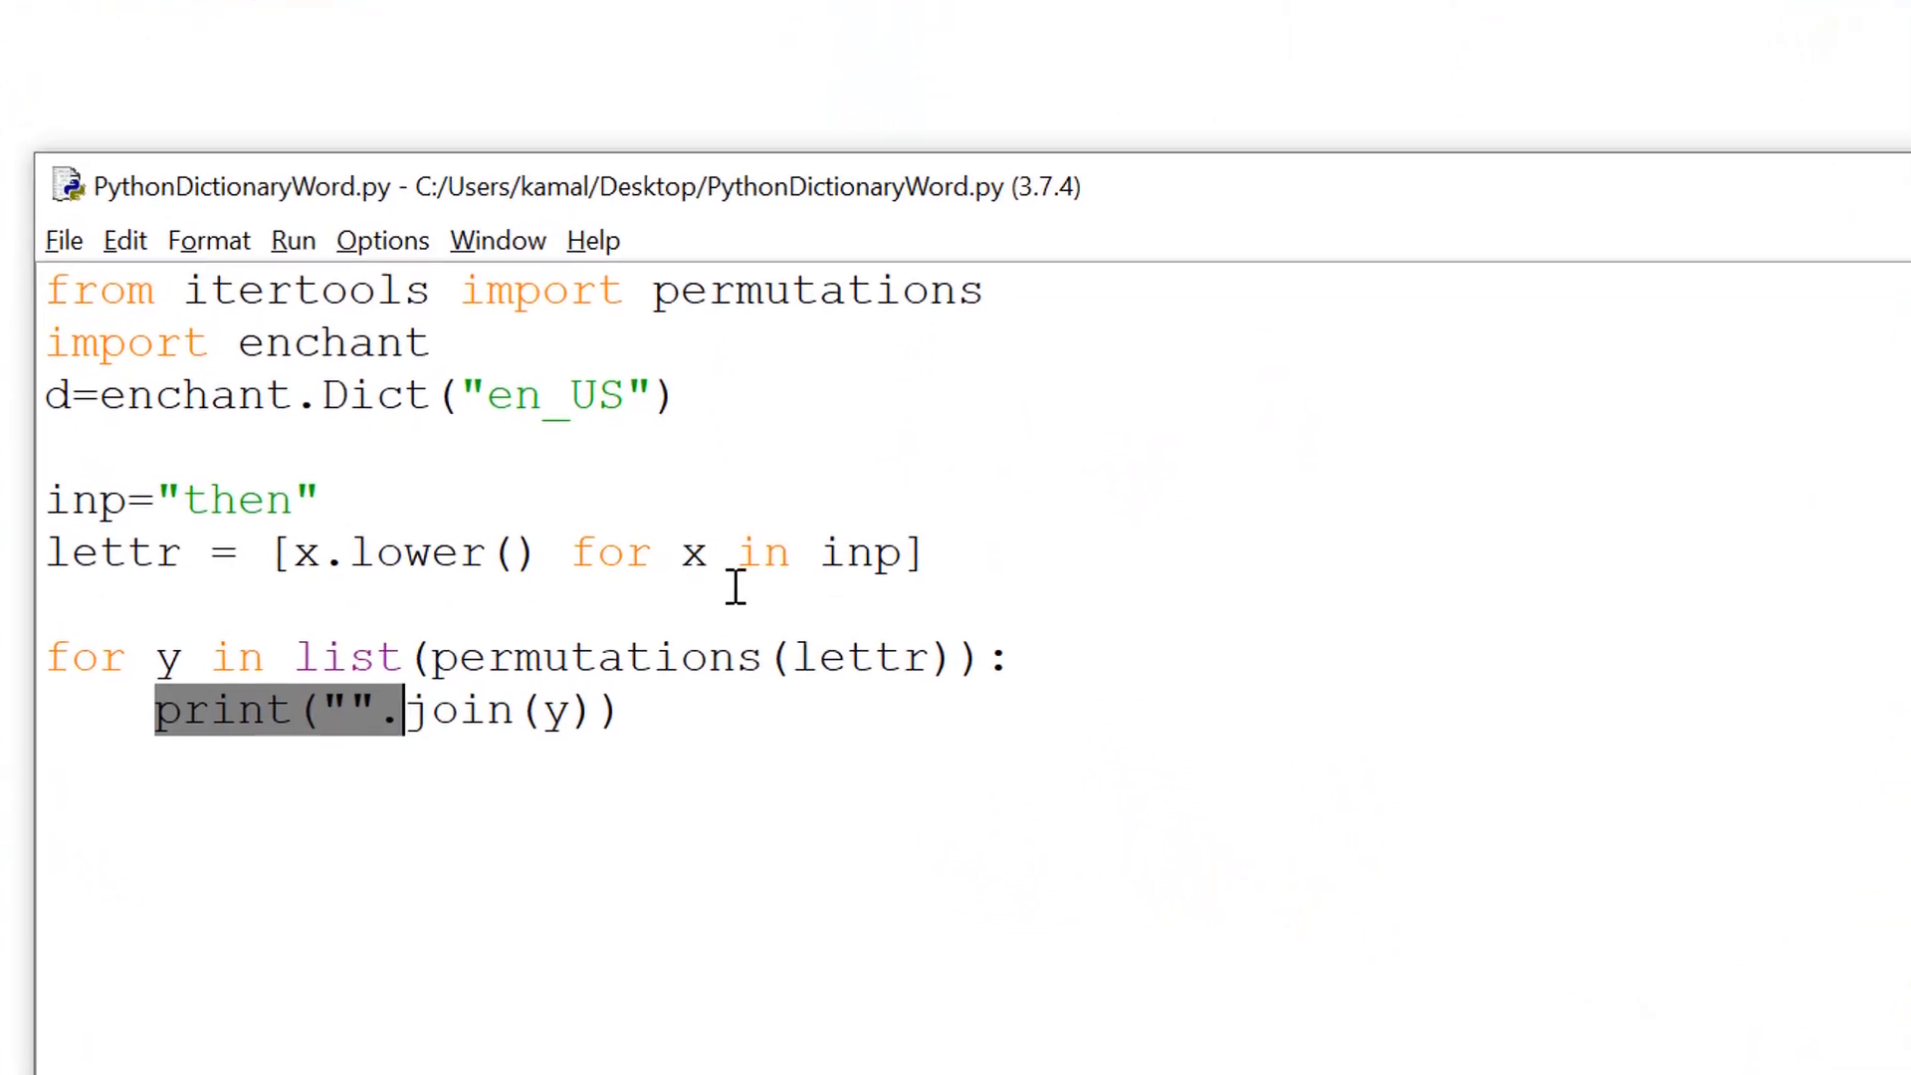
{"action": "key", "text": "shift+Left"}
{"action": "key", "text": "shift+Left"}
{"action": "key", "text": "shift+Left"}
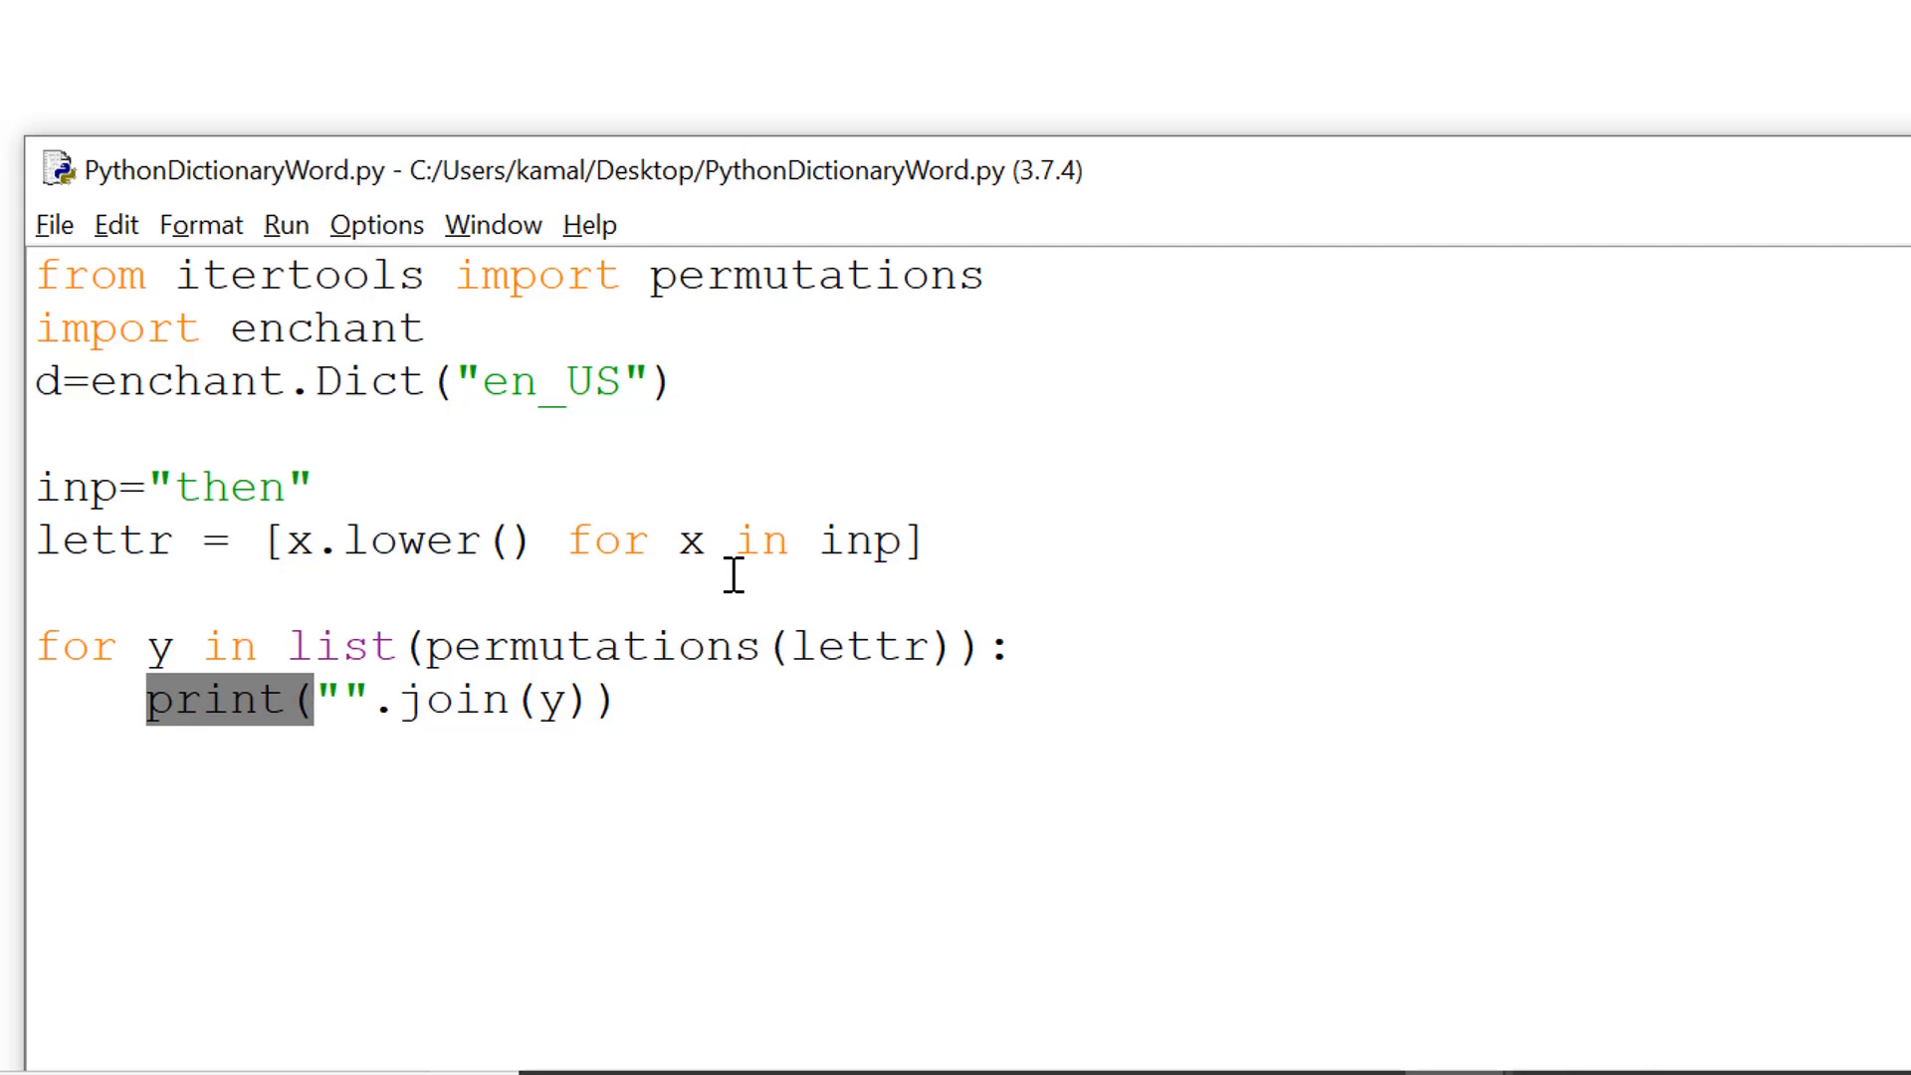
Store the joined word as z="".join(y) and add the check if len(z)>2: in the loop
{"action": "key", "text": "Delete"}
{"action": "type", "text": "x"}
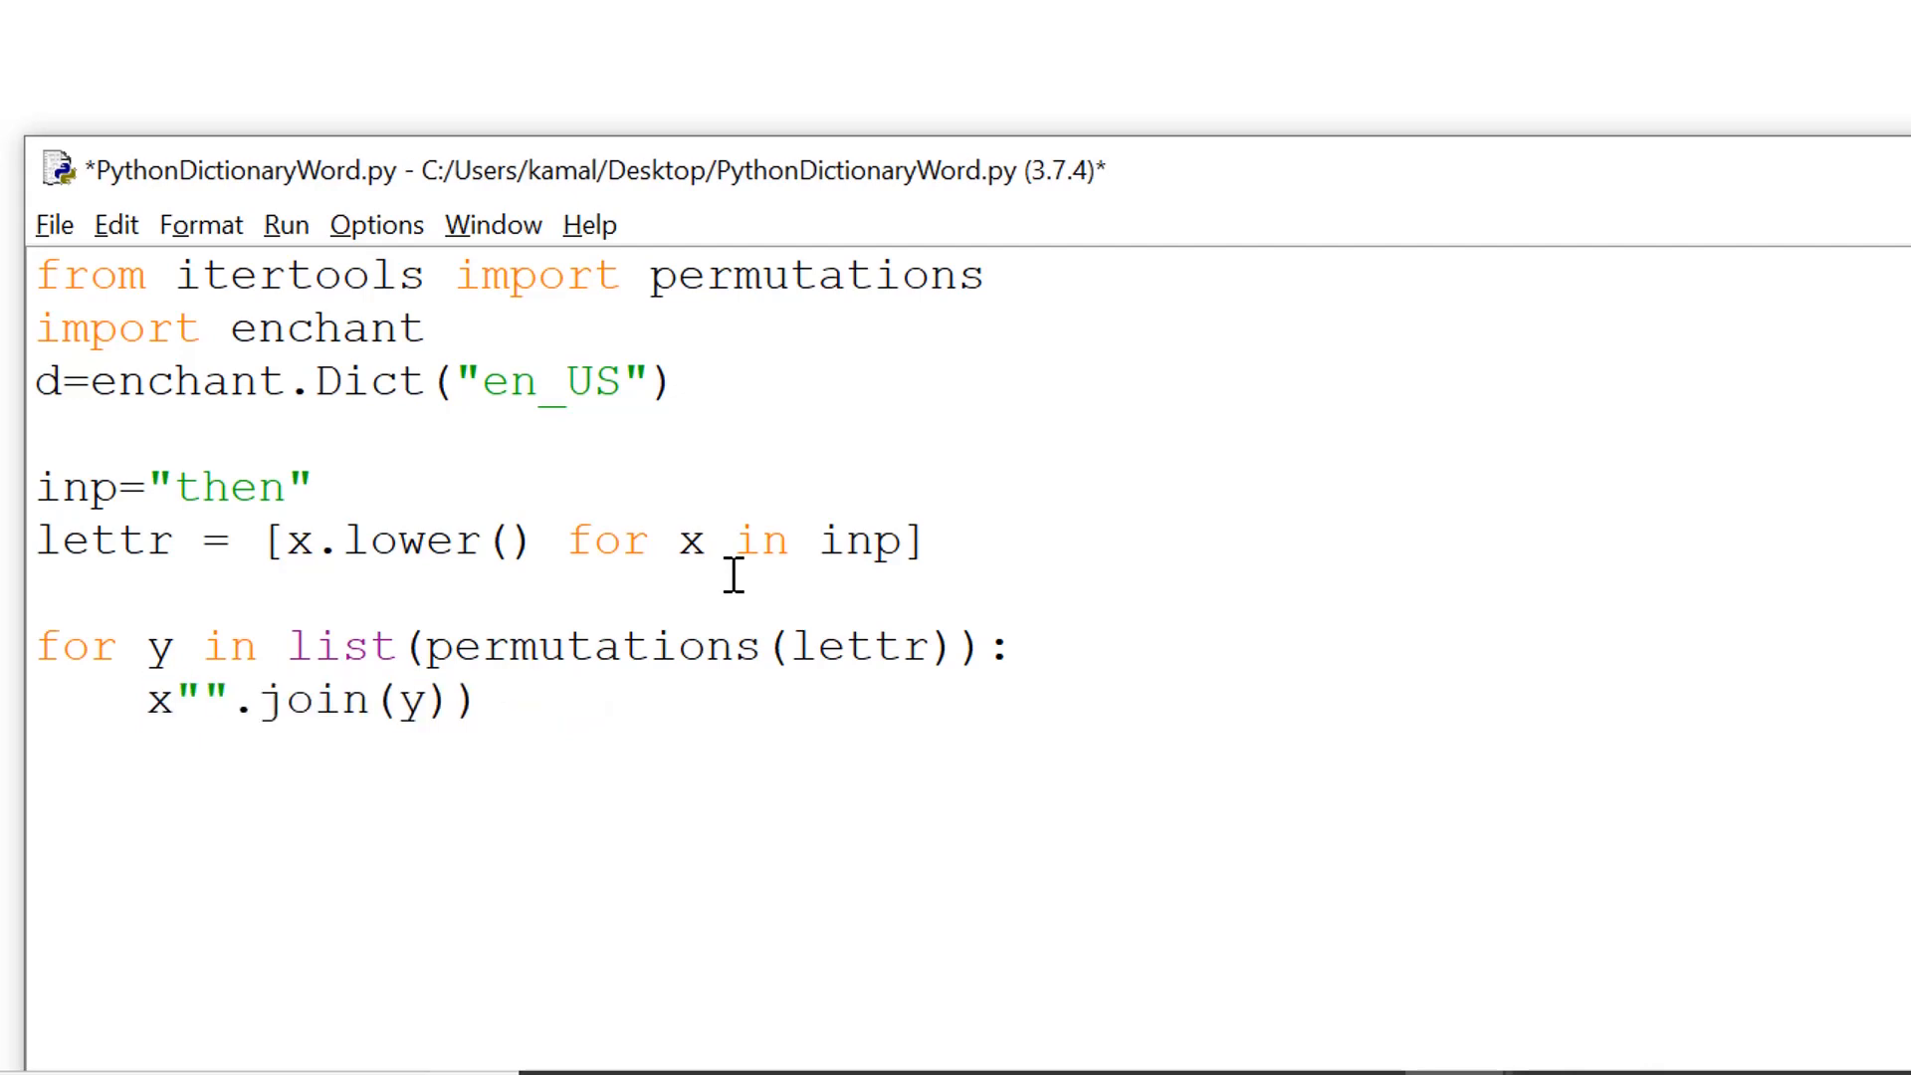
{"action": "key", "text": "BackSpace"}
{"action": "type", "text": "z="}
{"action": "key", "text": "End"}
{"action": "key", "text": "BackSpace"}
{"action": "key", "text": "Return"}
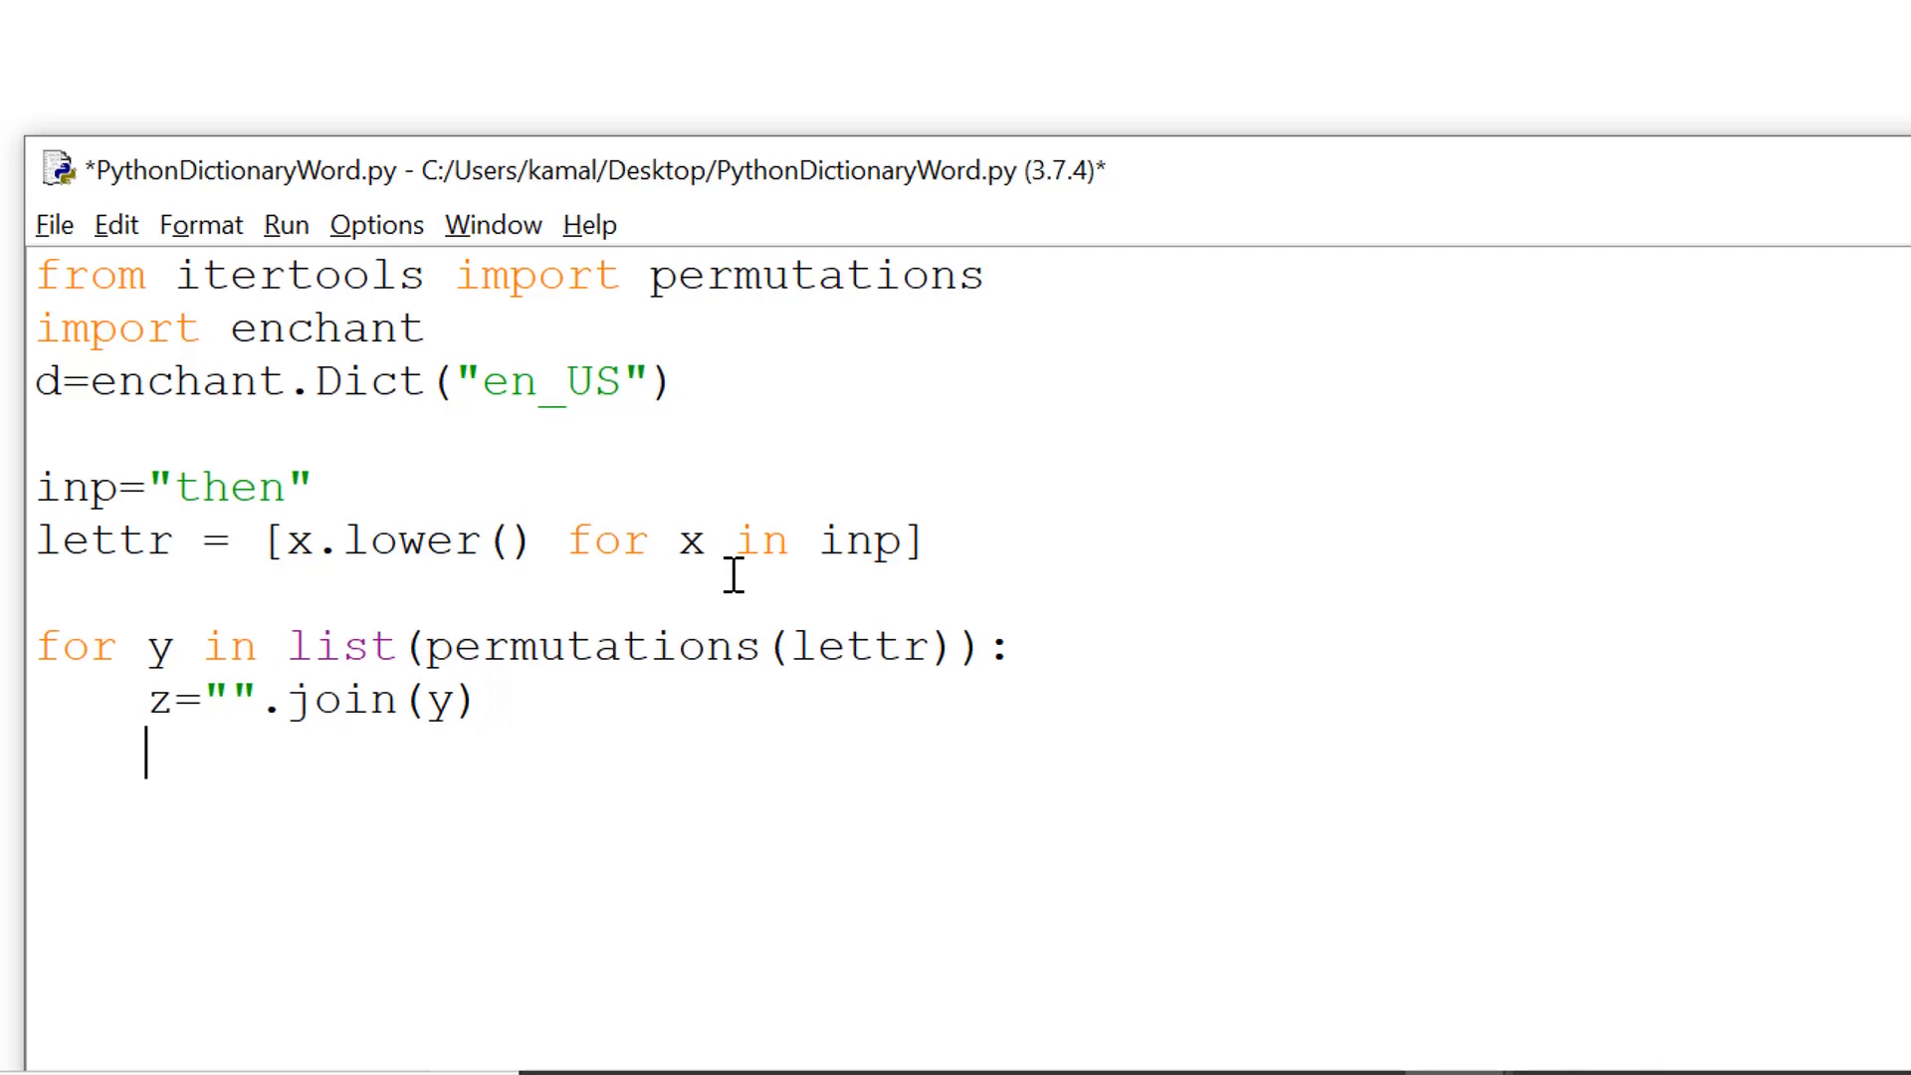
{"action": "type", "text": "if "}
{"action": "type", "text": "len(x)"}
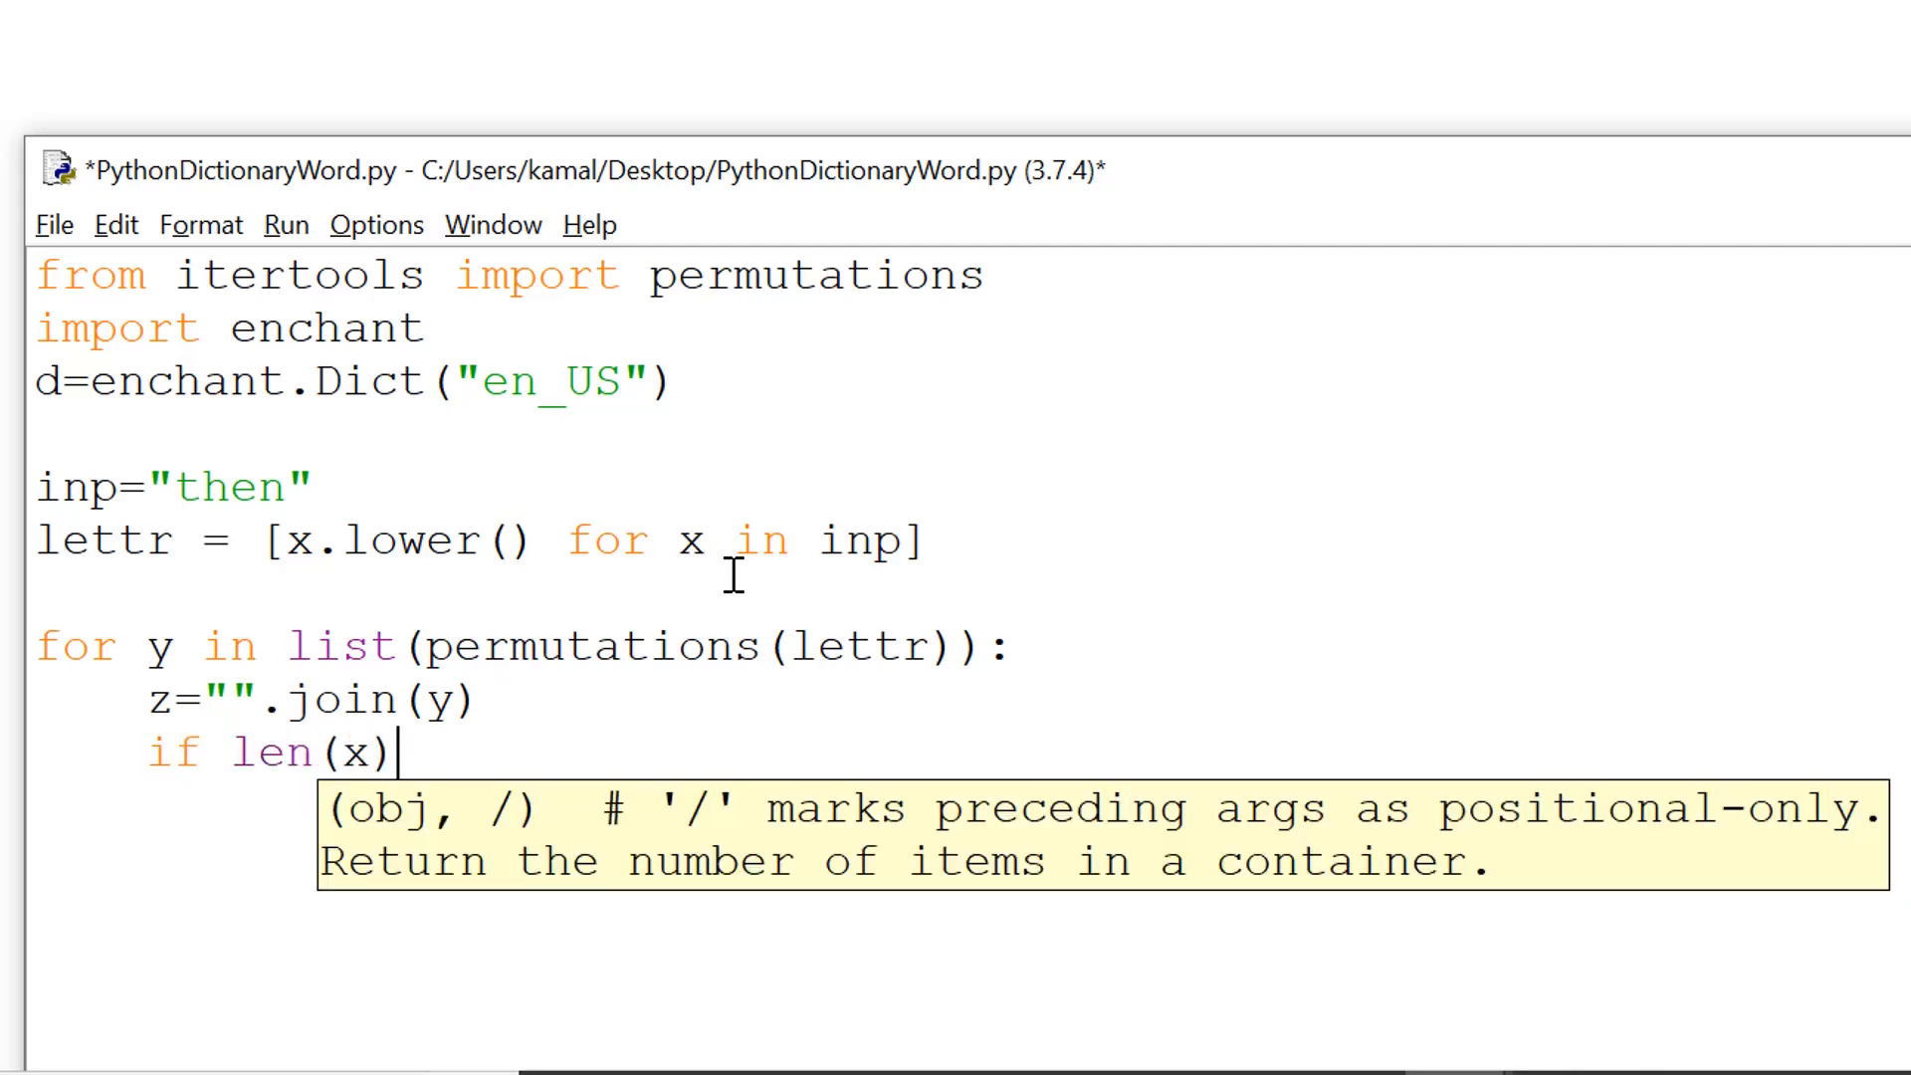
{"action": "key", "text": "Left"}
{"action": "key", "text": "BackSpace"}
{"action": "type", "text": "z"}
{"action": "key", "text": "Right"}
{"action": "type", "text": ">2:"}
Nest if d.check(z): with print(z) so only real dictionary words print, and save
{"action": "key", "text": "Return"}
{"action": "type", "text": "if d.check"}
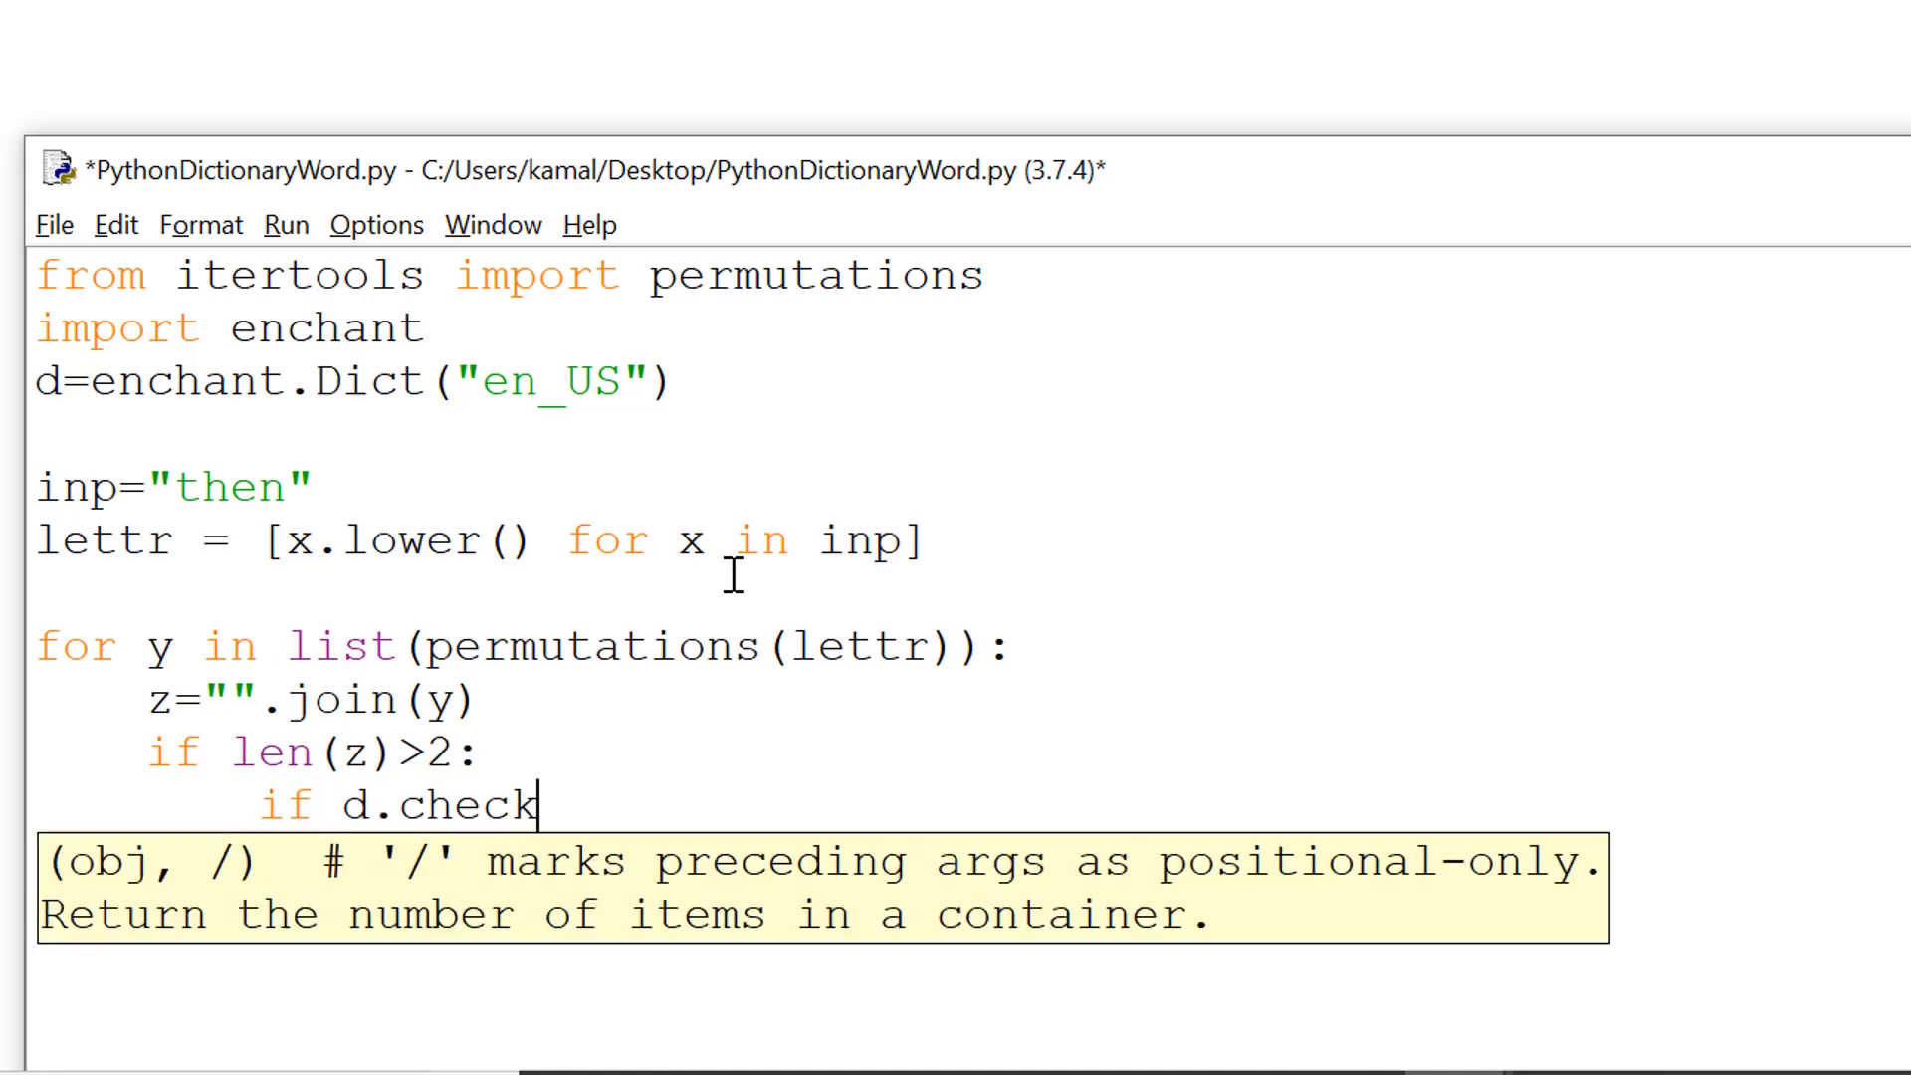
{"action": "type", "text": "()z):"}
{"action": "key", "text": "Return"}
{"action": "type", "text": "print "}
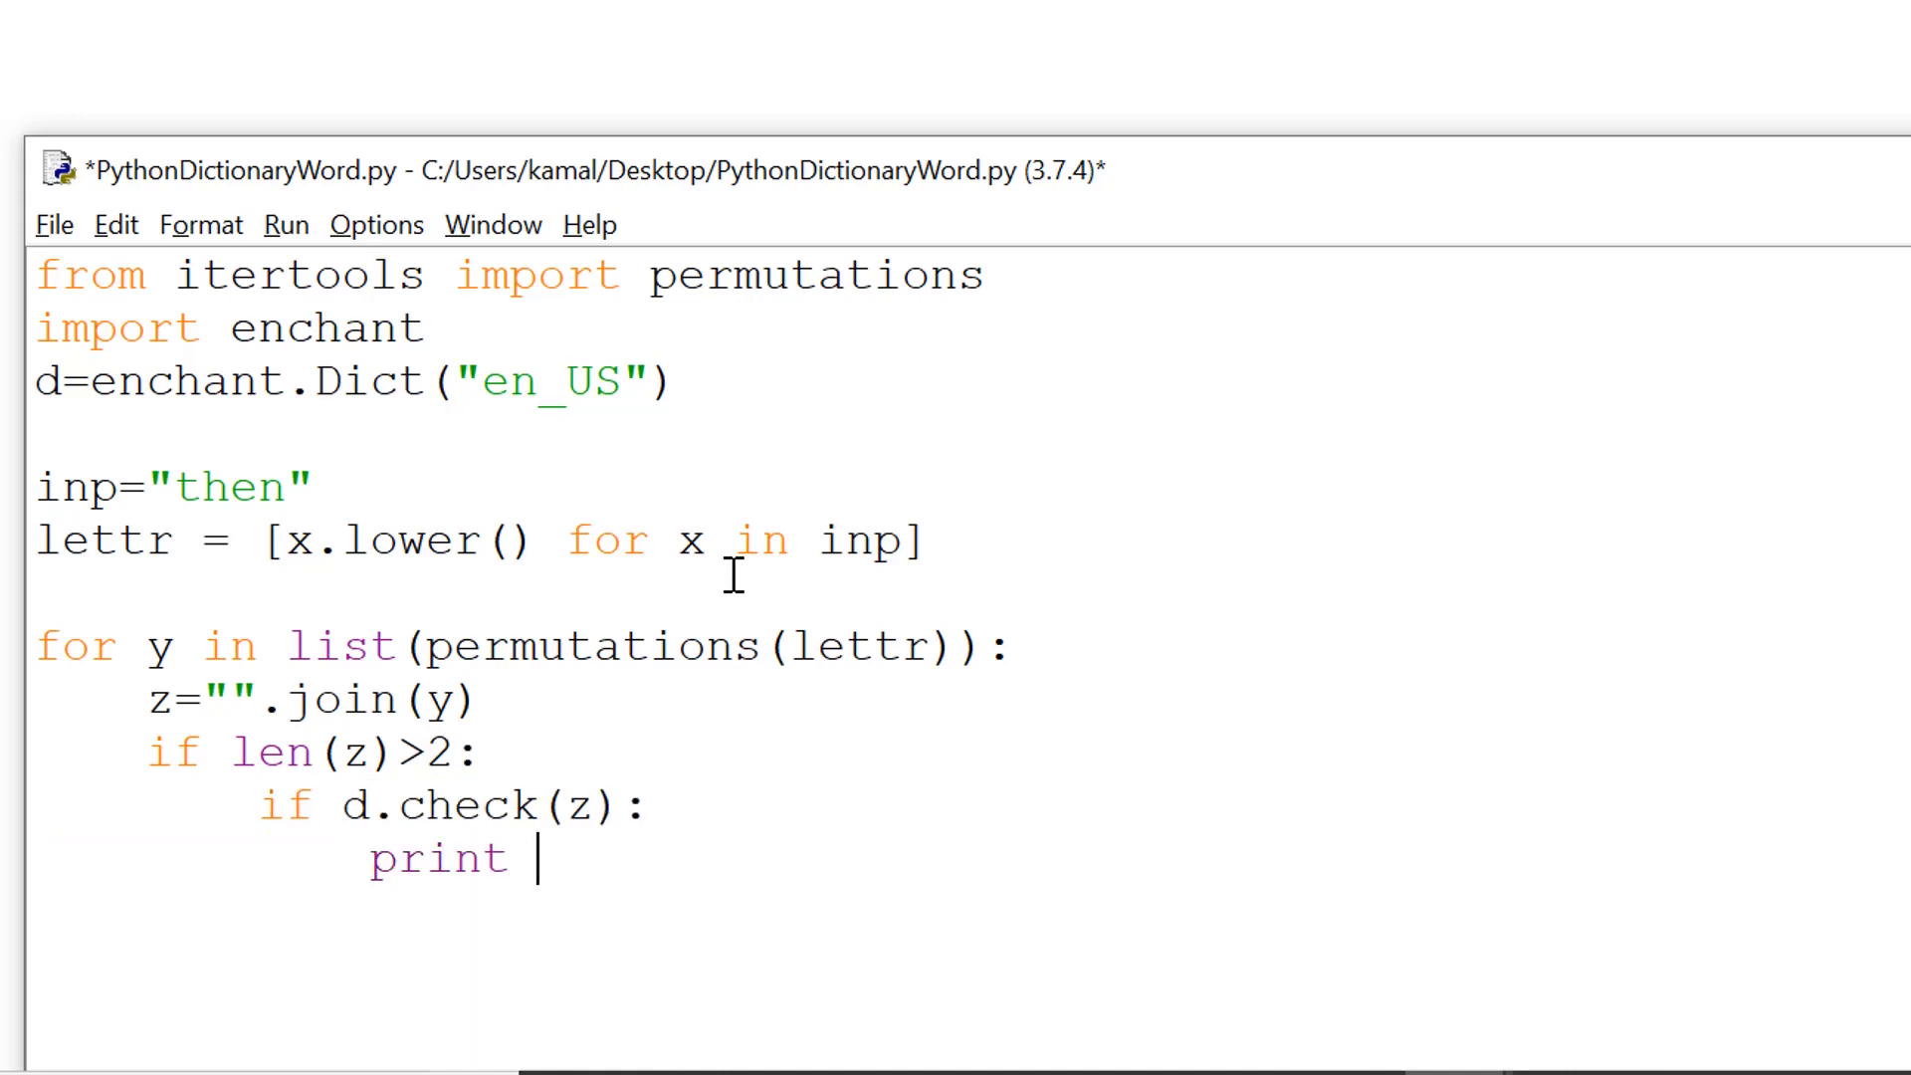
{"action": "type", "text": "z"}
{"action": "key", "text": "ctrl+s"}
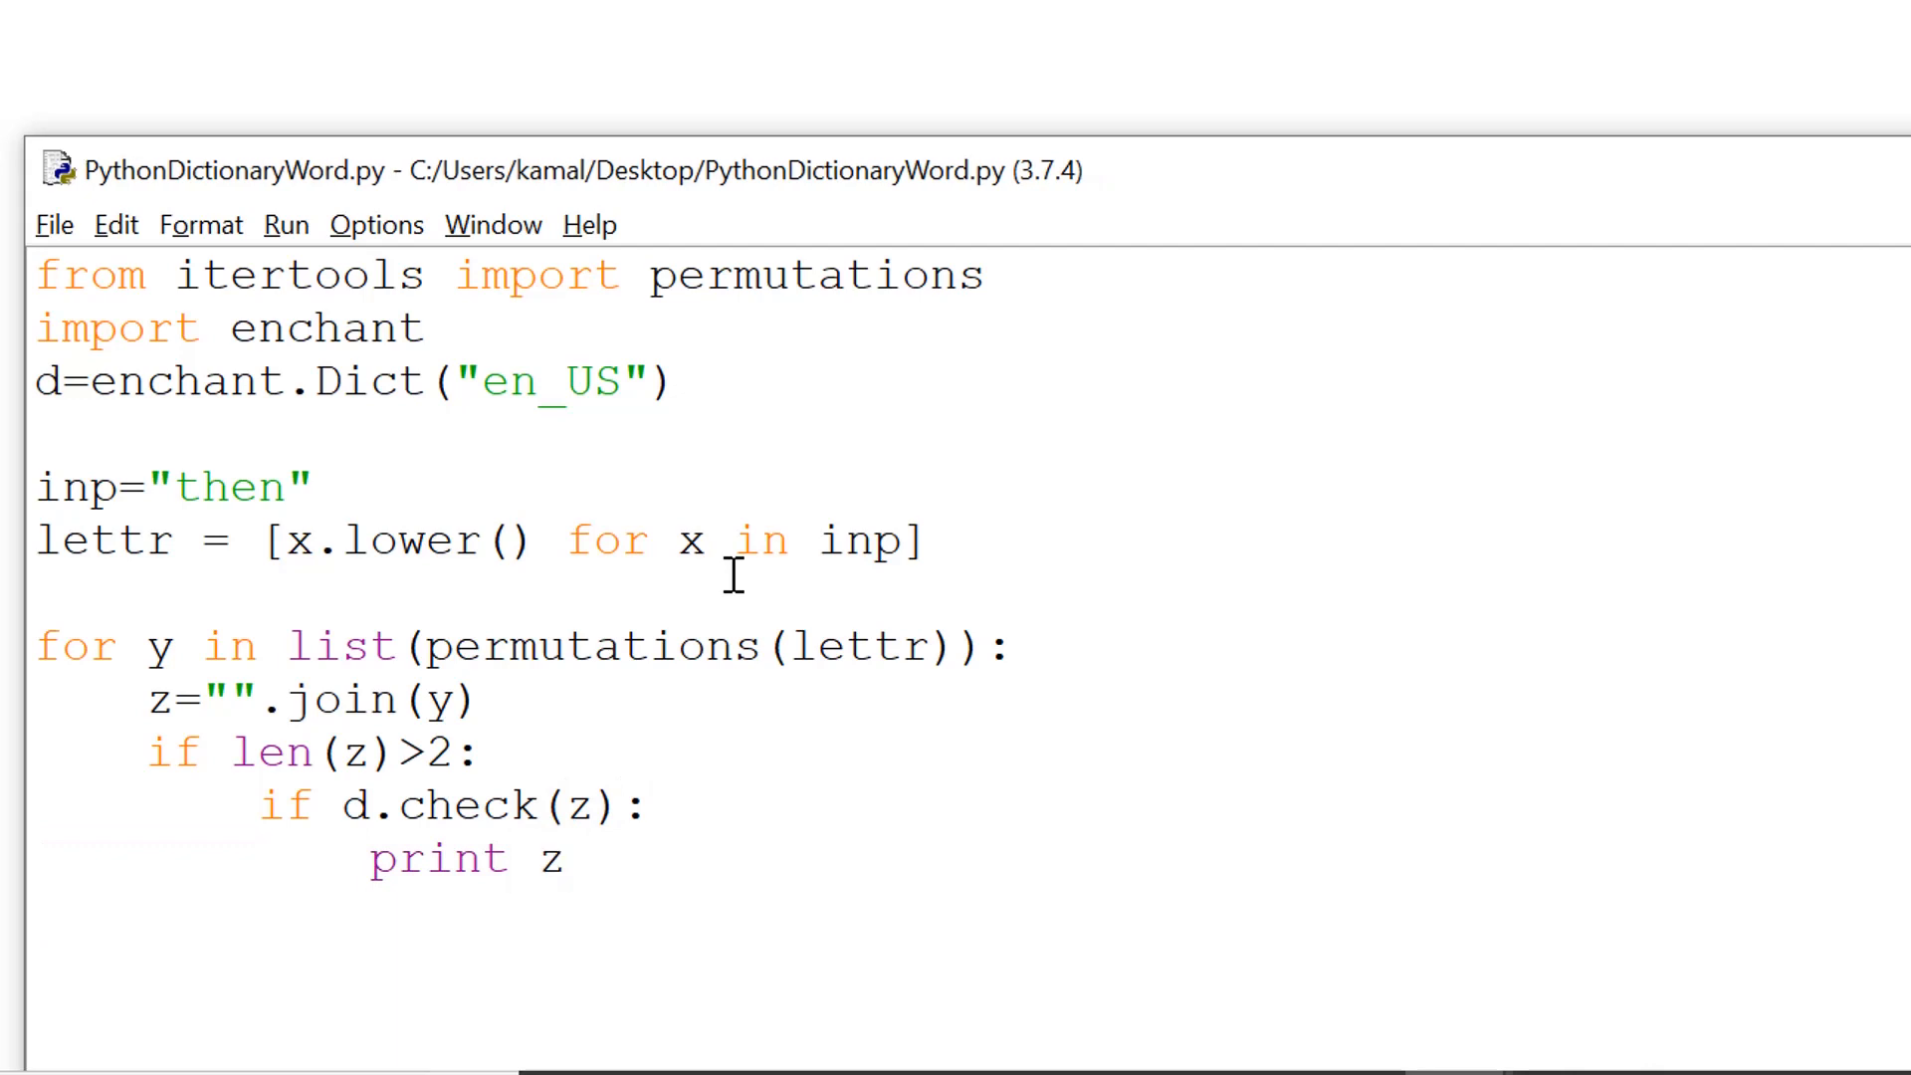
{"action": "type", "text": ")"}
{"action": "key", "text": "Left"}
{"action": "key", "text": "Left"}
{"action": "type", "text": "("}
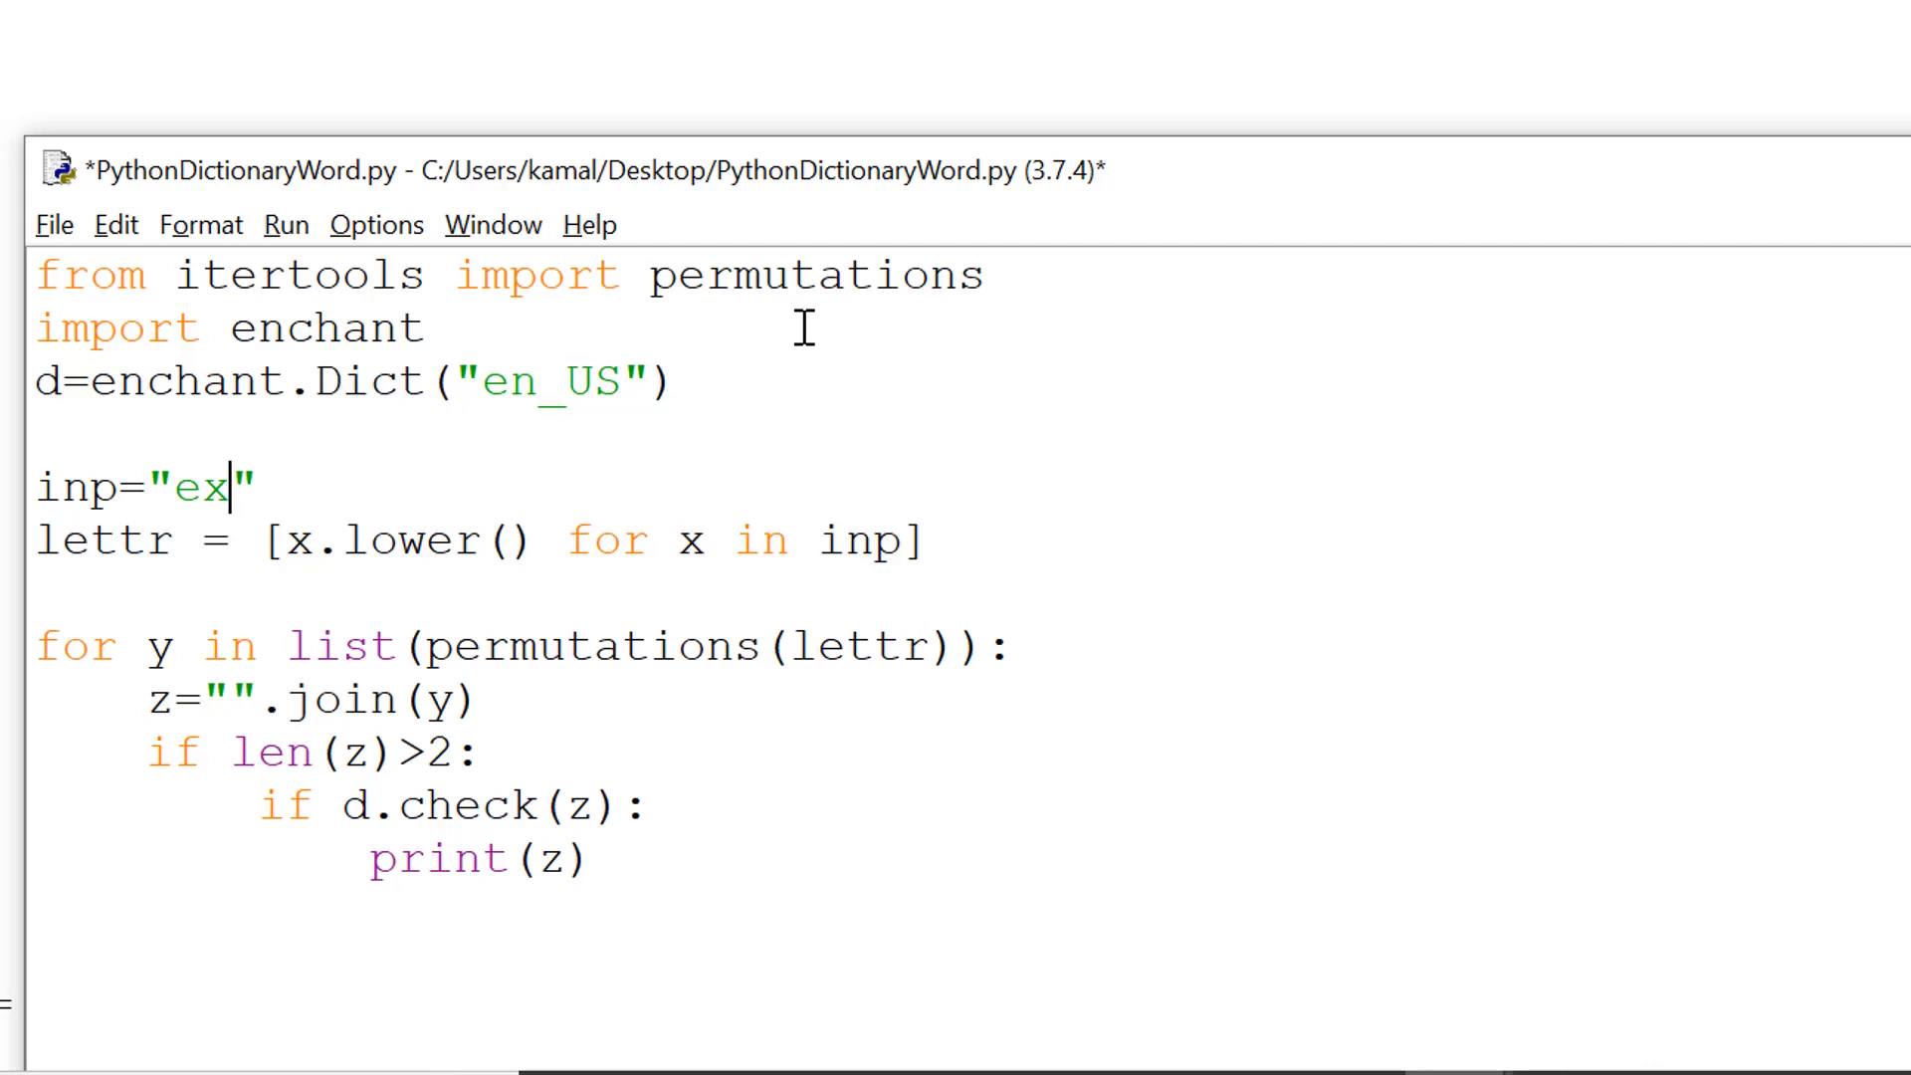
{"action": "type", "text": "treme"}
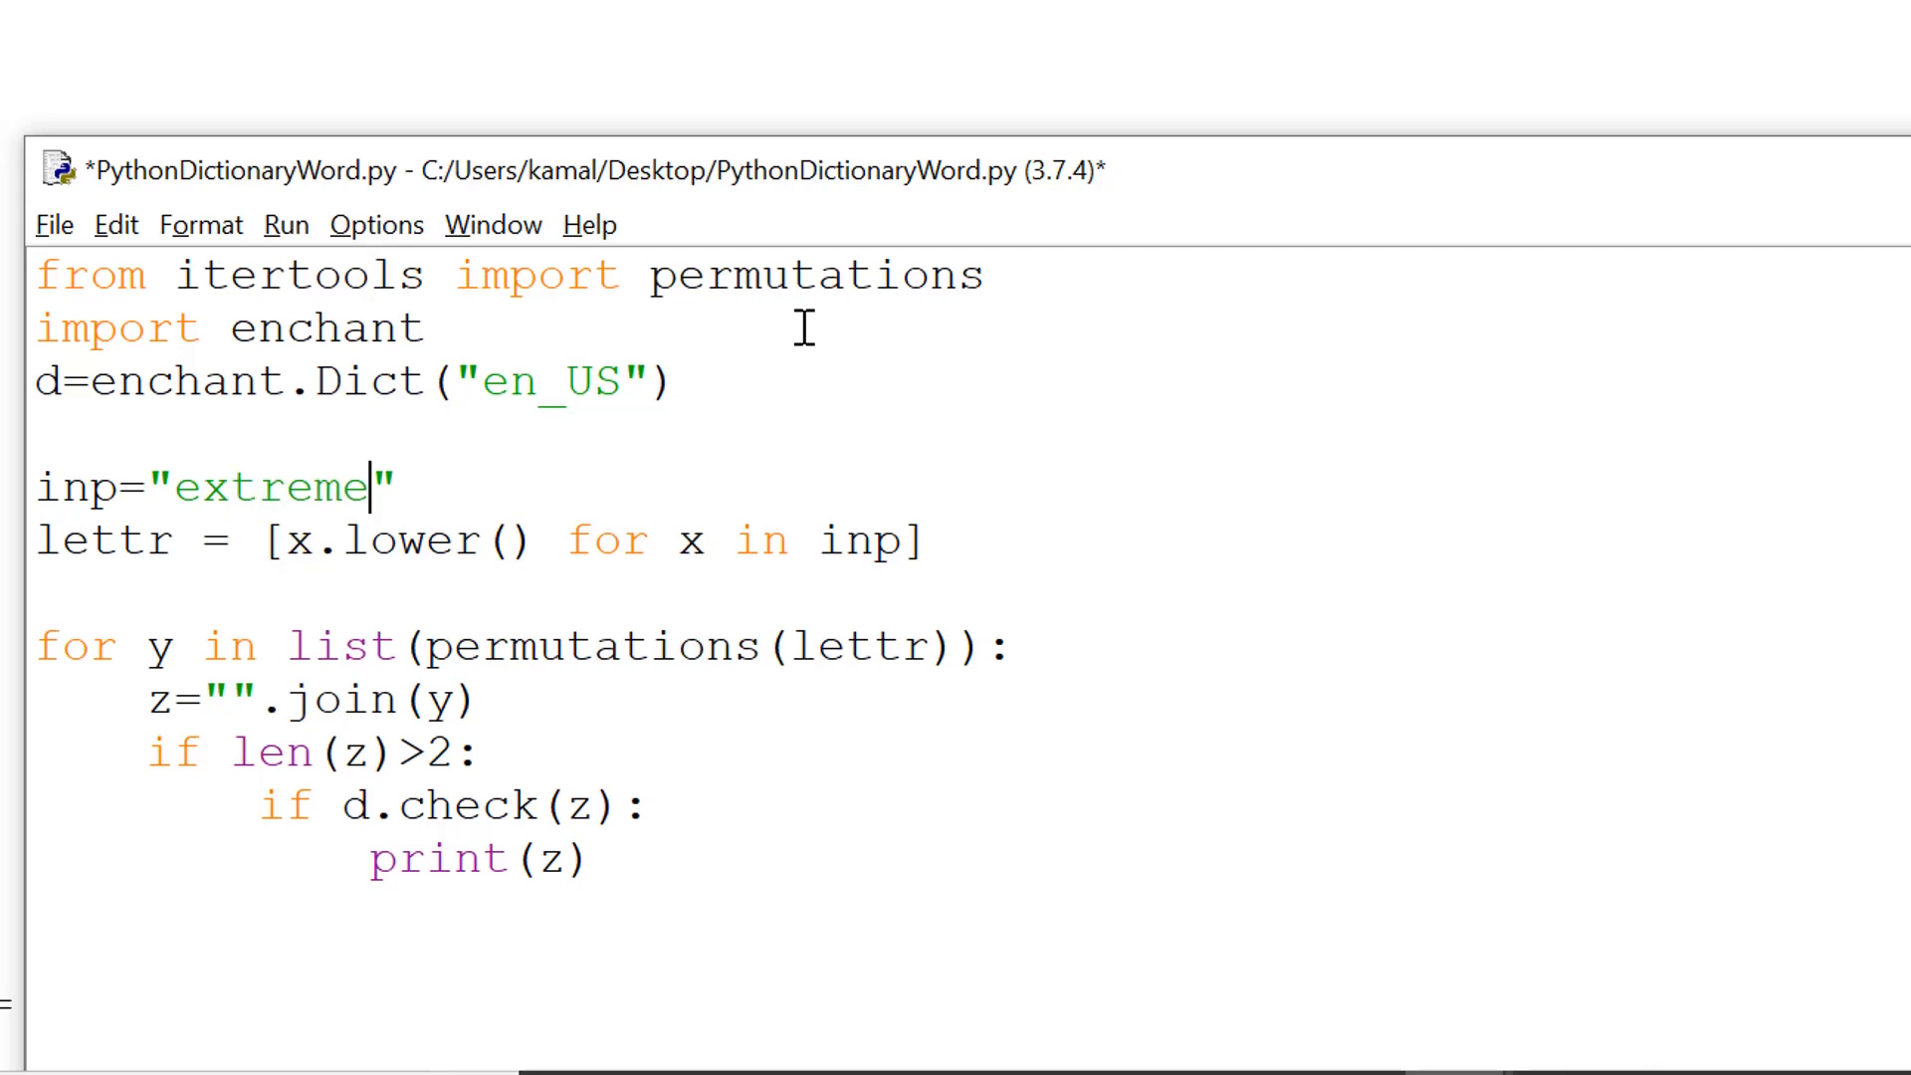
Add length argument 4 to permutations(lettr) so only four-letter arrangements of 'extreme' are made, and save
{"action": "key", "text": "ctrl+s"}
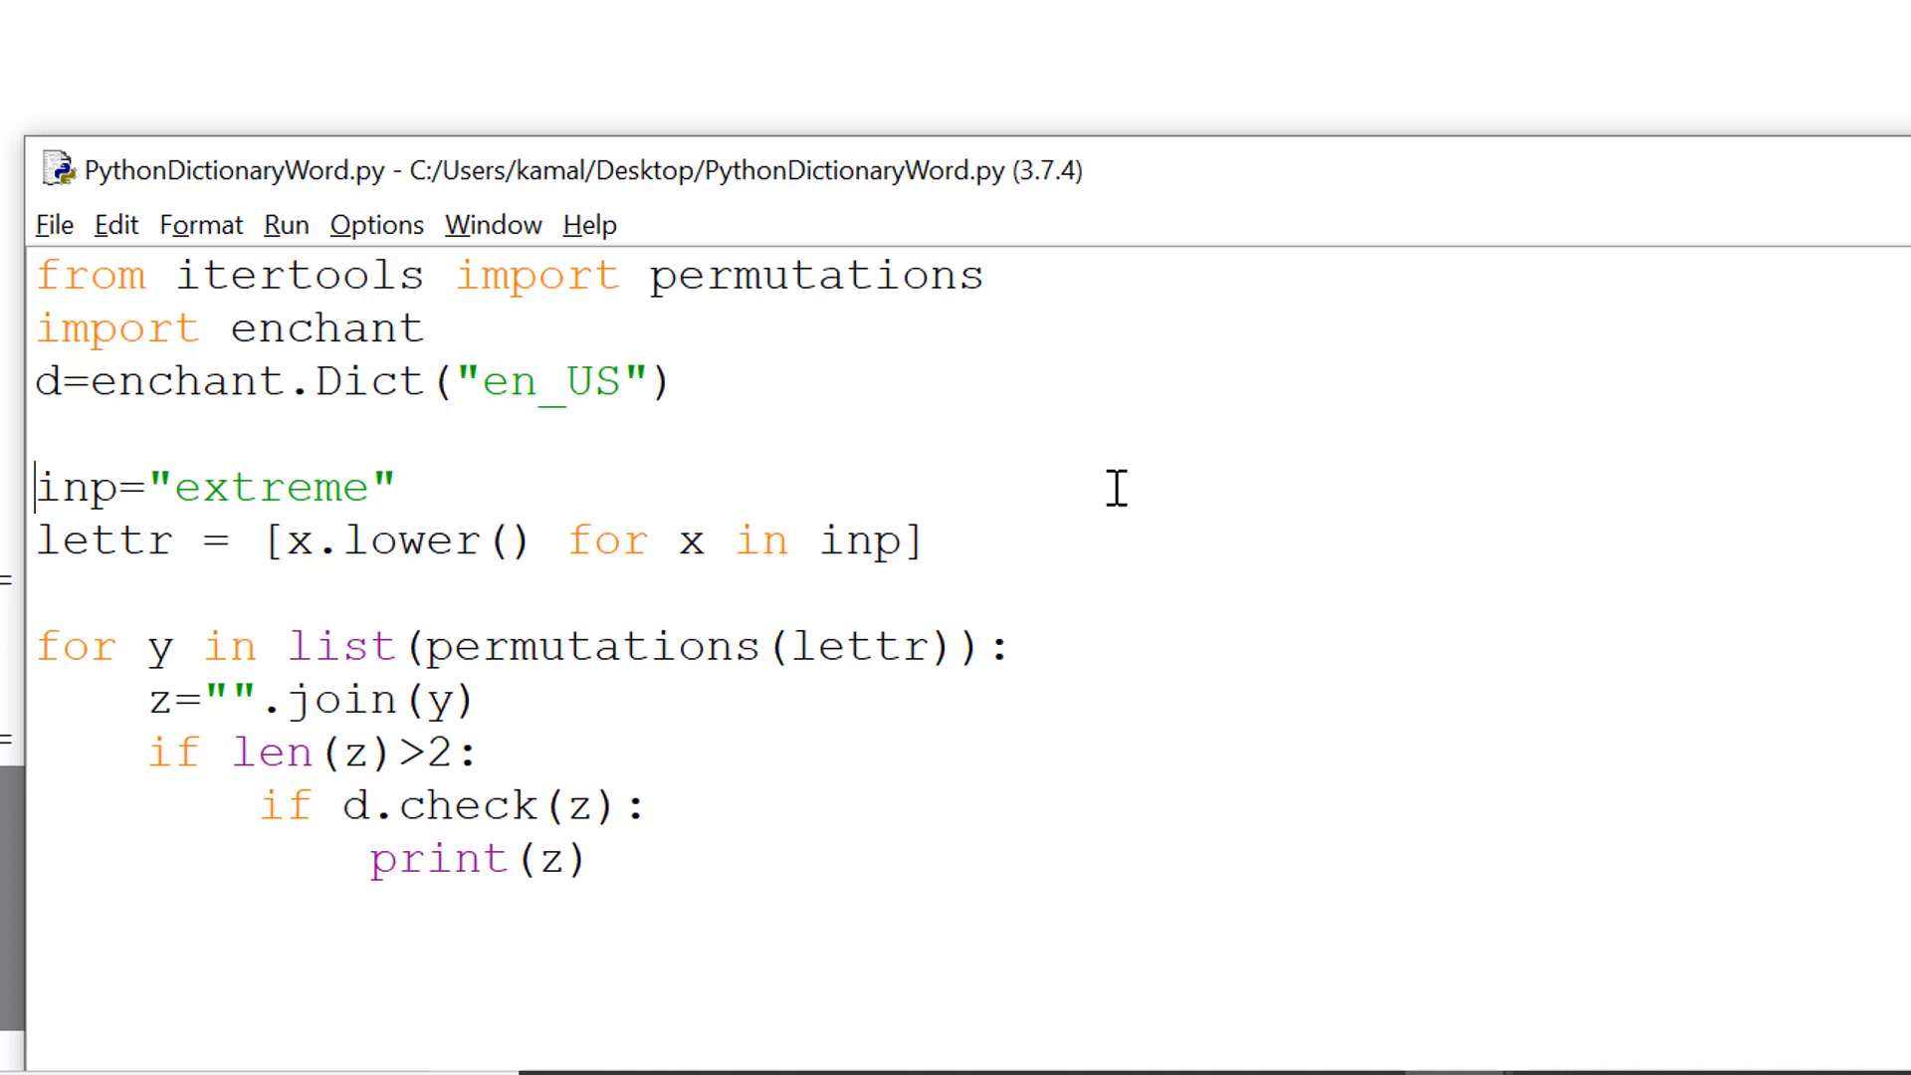
{"action": "left_click", "coordinate": [929, 652]}
{"action": "type", "text": ",4"}
{"action": "key", "text": "ctrl+s"}
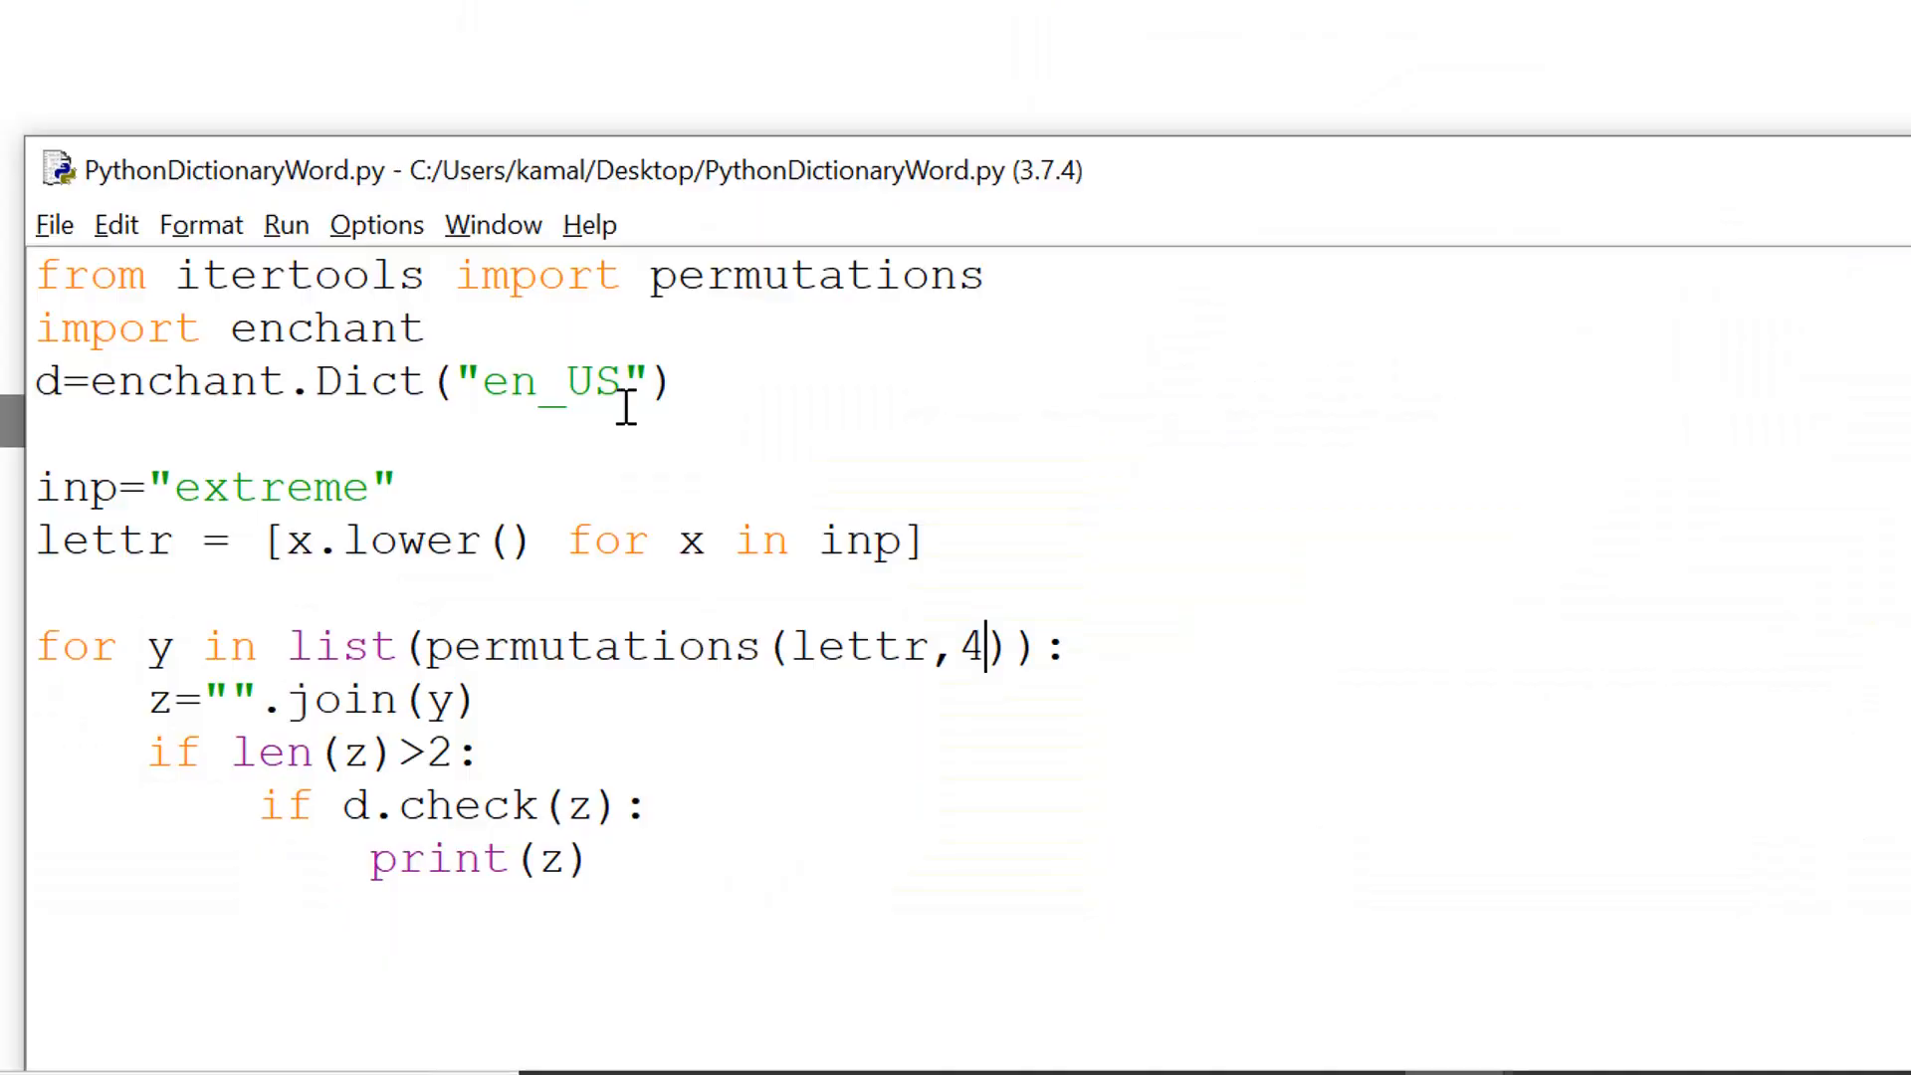
{"action": "left_click", "coordinate": [496, 437]}
Add op=set() under the Dict line and replace print(z) with op.add(z) inside the loop
{"action": "key", "text": "Return"}
{"action": "type", "text": "op="}
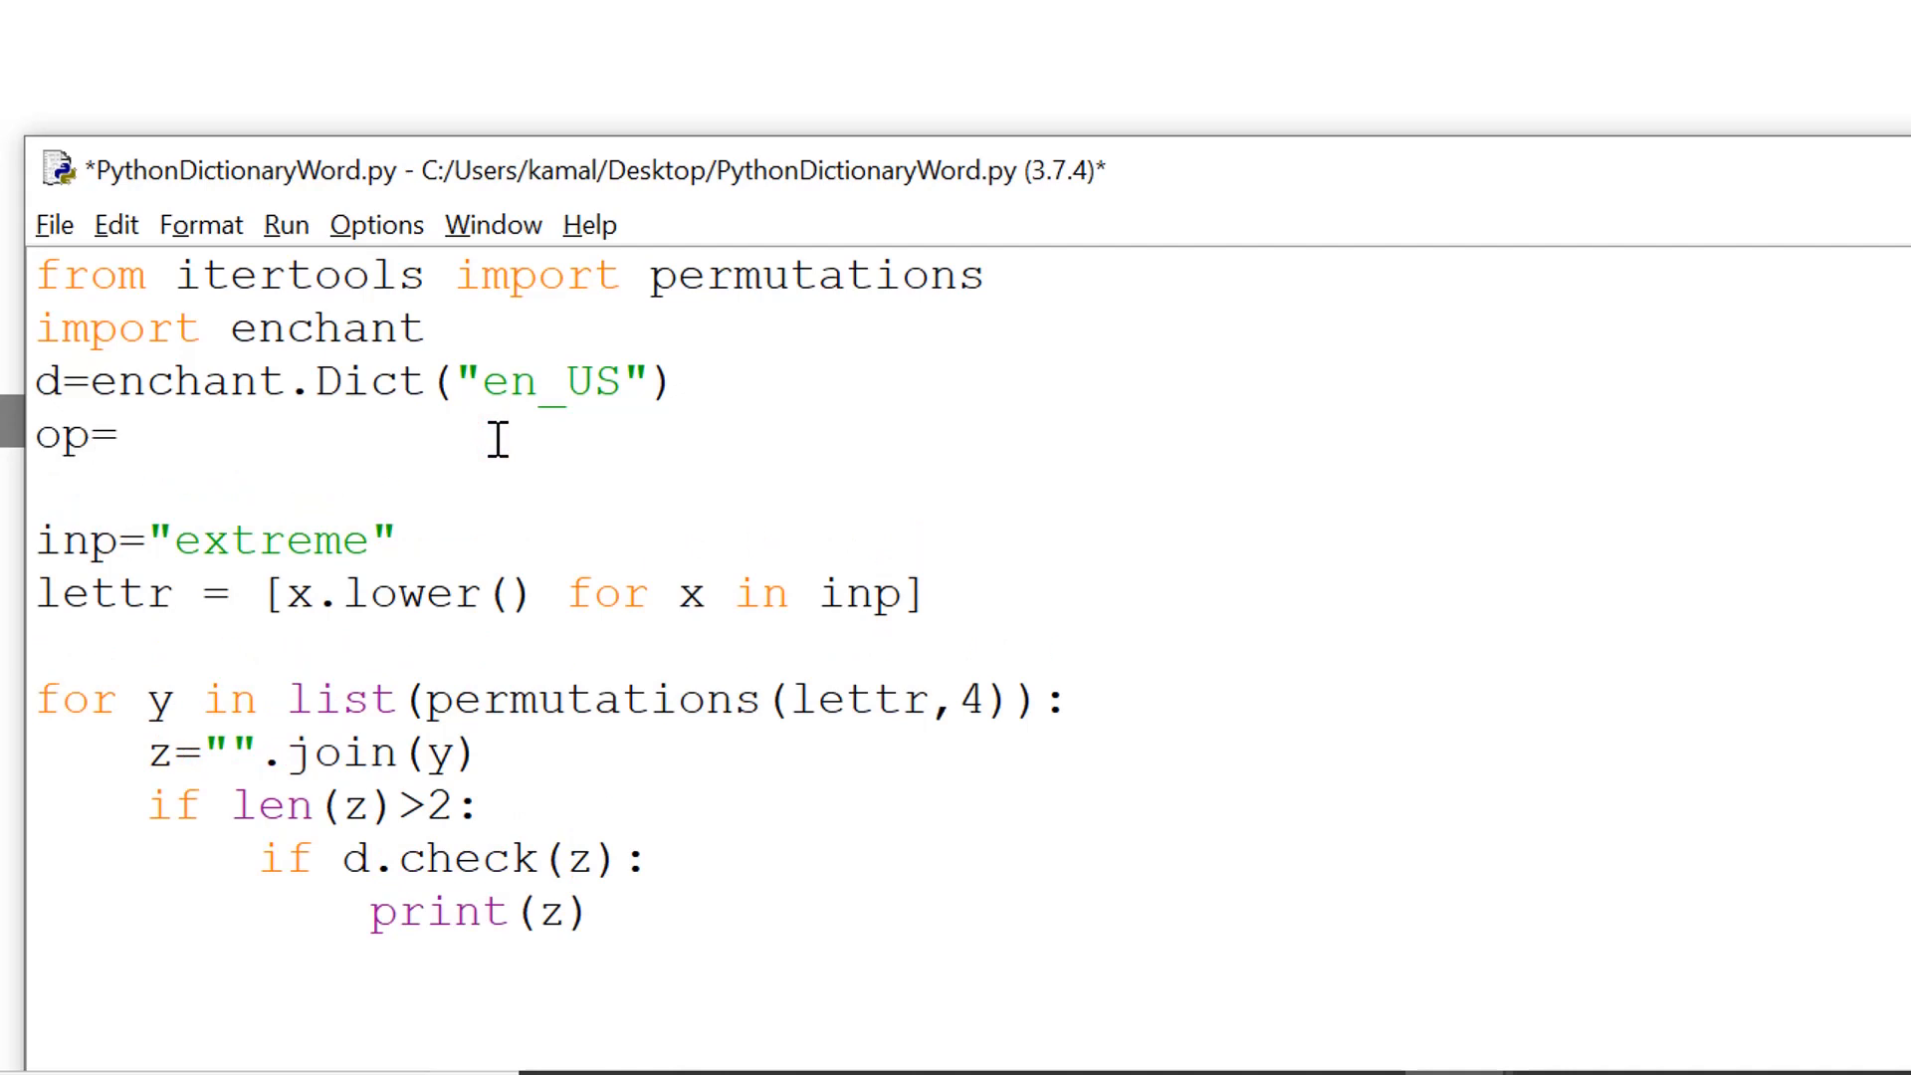
{"action": "type", "text": "set()"}
{"action": "key", "text": "Down"}
{"action": "key", "text": "Down"}
{"action": "key", "text": "Down"}
{"action": "key", "text": "Down"}
{"action": "key", "text": "Down"}
{"action": "key", "text": "Down"}
{"action": "key", "text": "Down"}
{"action": "key", "text": "End"}
{"action": "key", "text": "ctrl+shift+Left"}
{"action": "key", "text": "ctrl+shift+Left"}
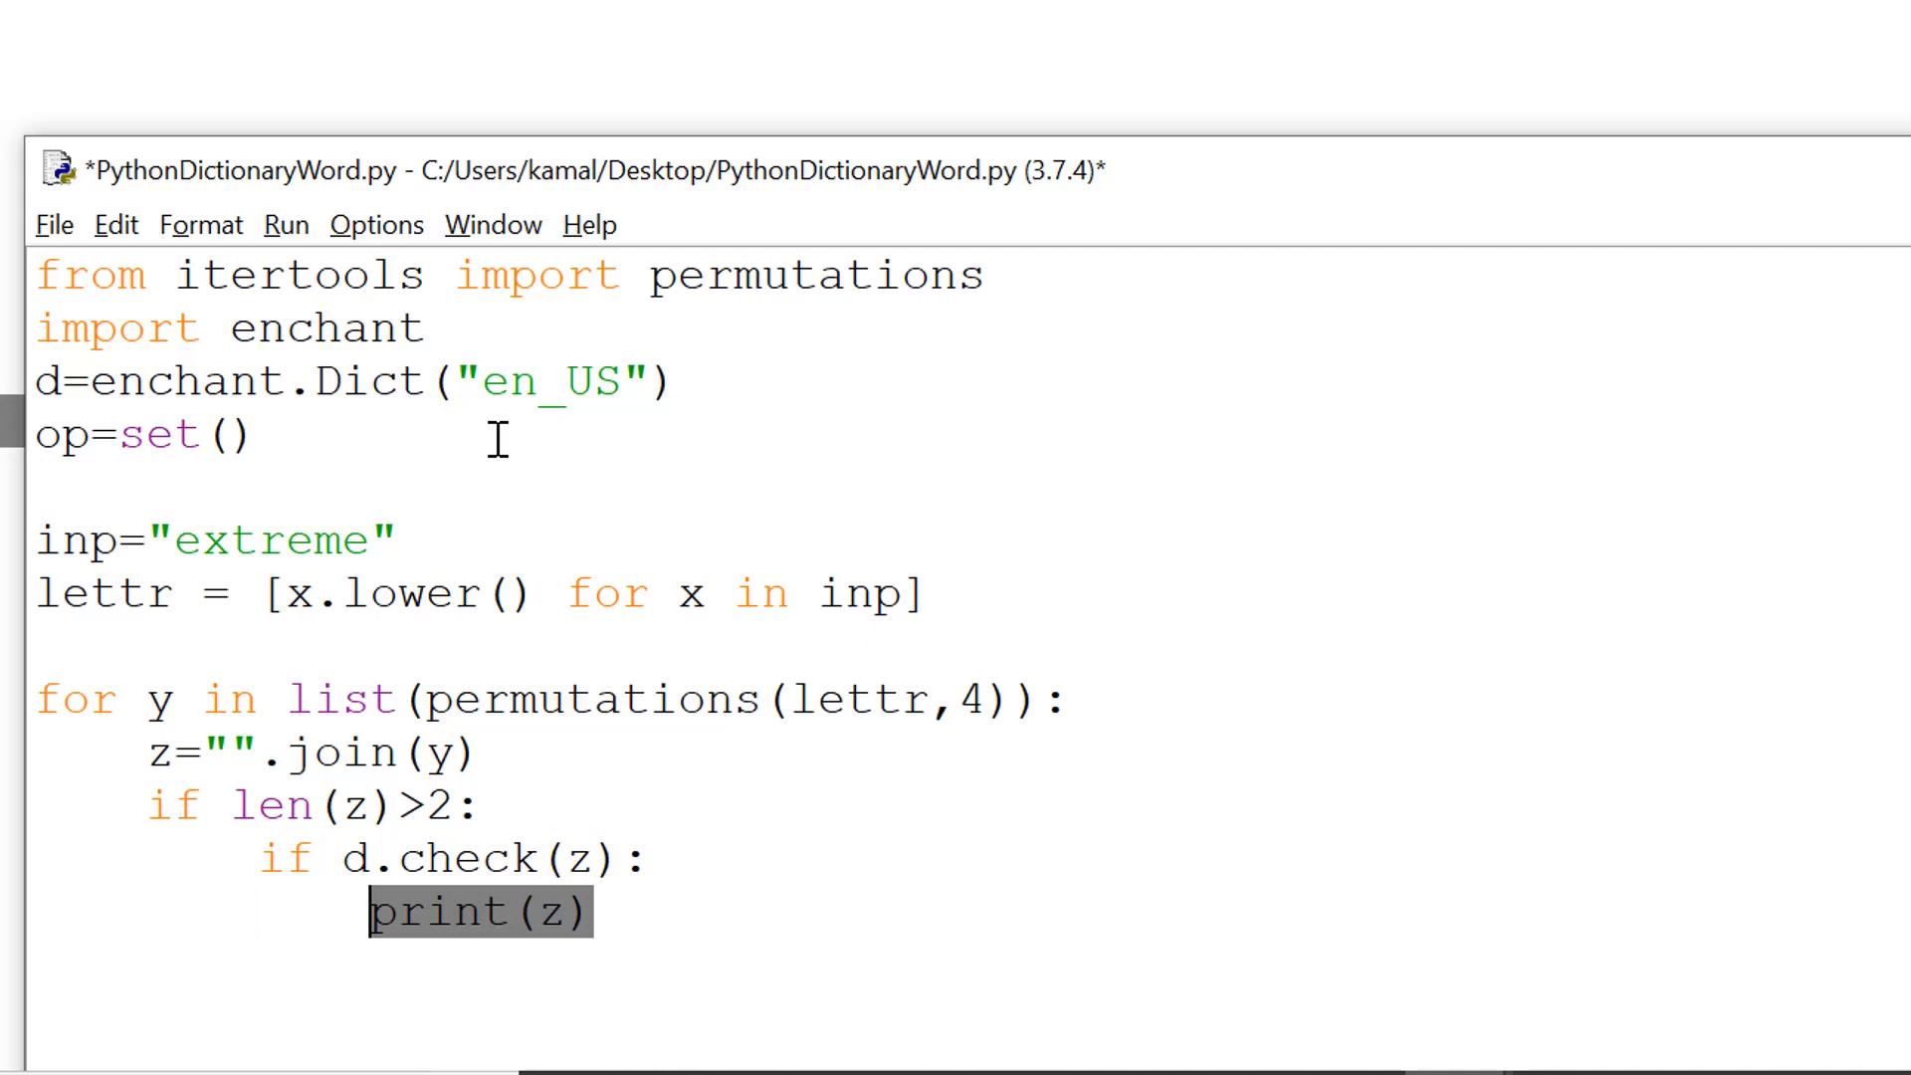
{"action": "type", "text": "op.add("}
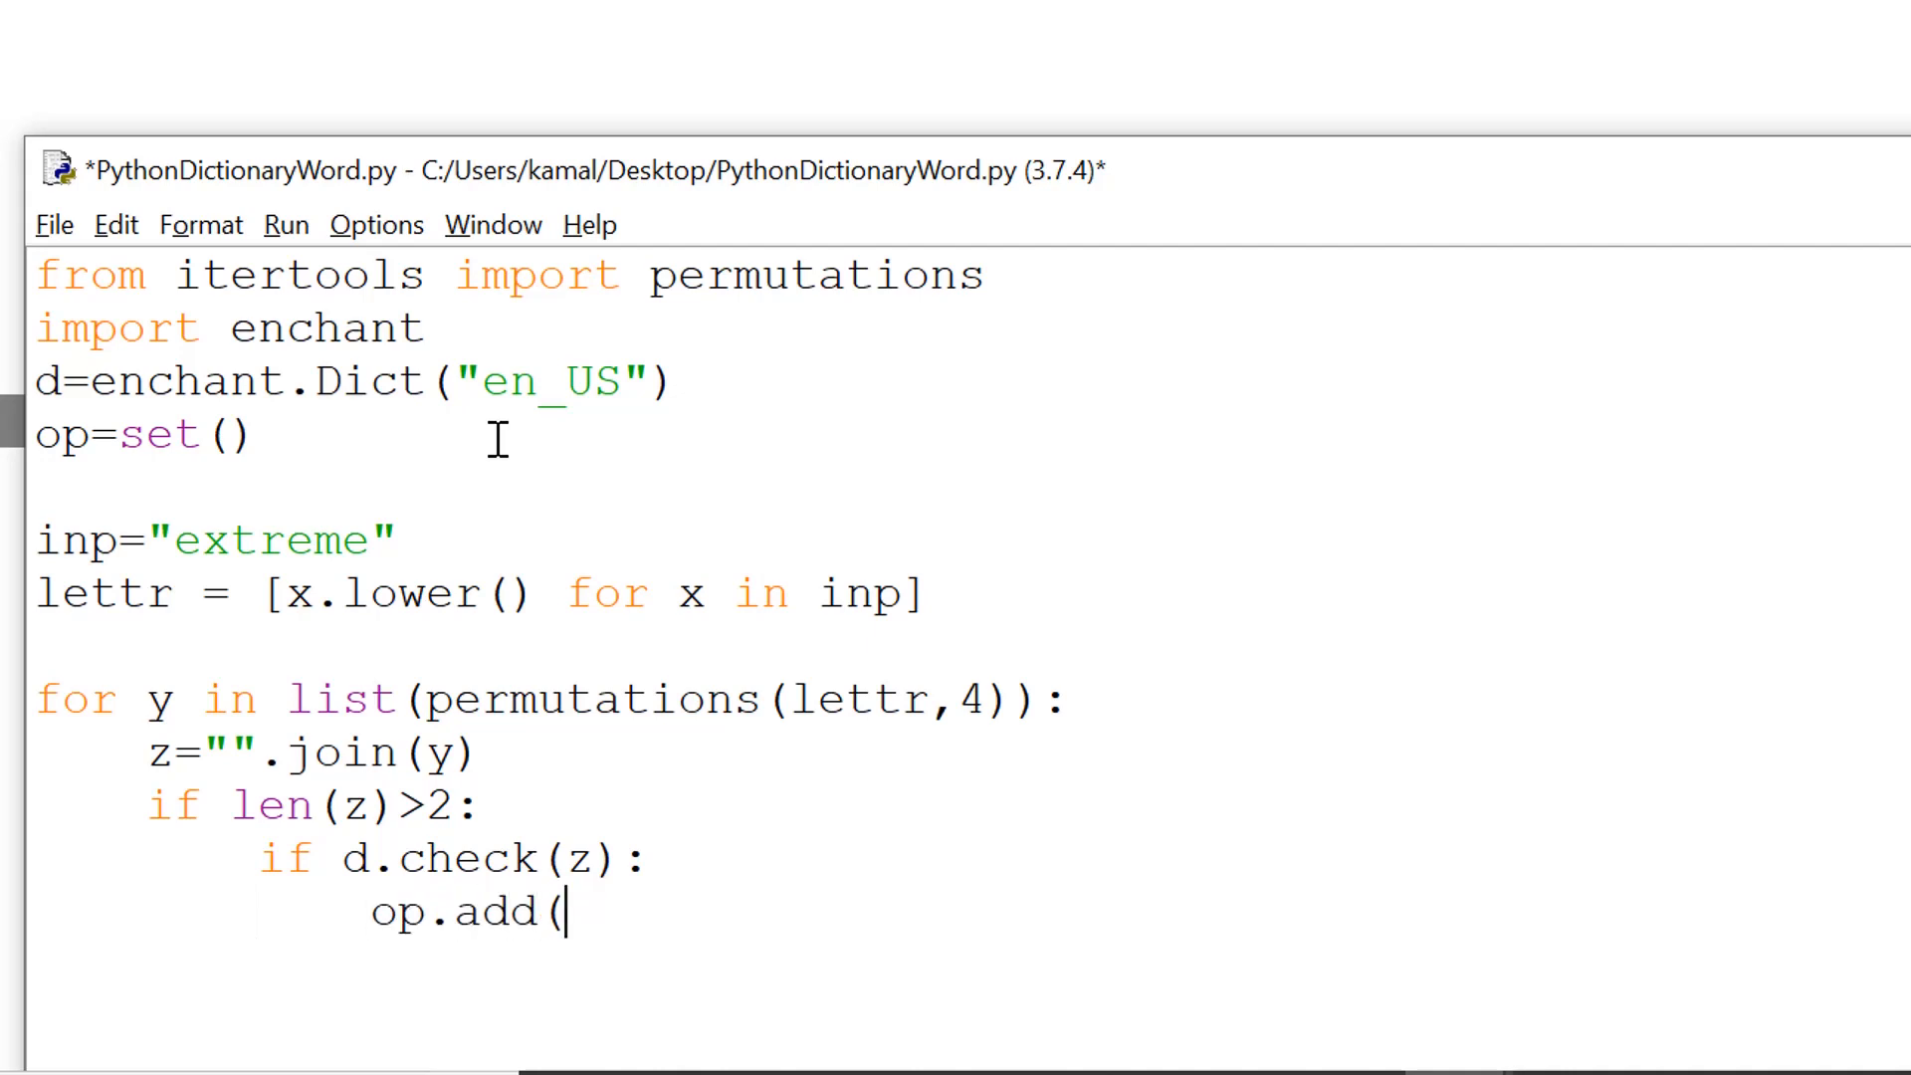
{"action": "type", "text": "z)"}
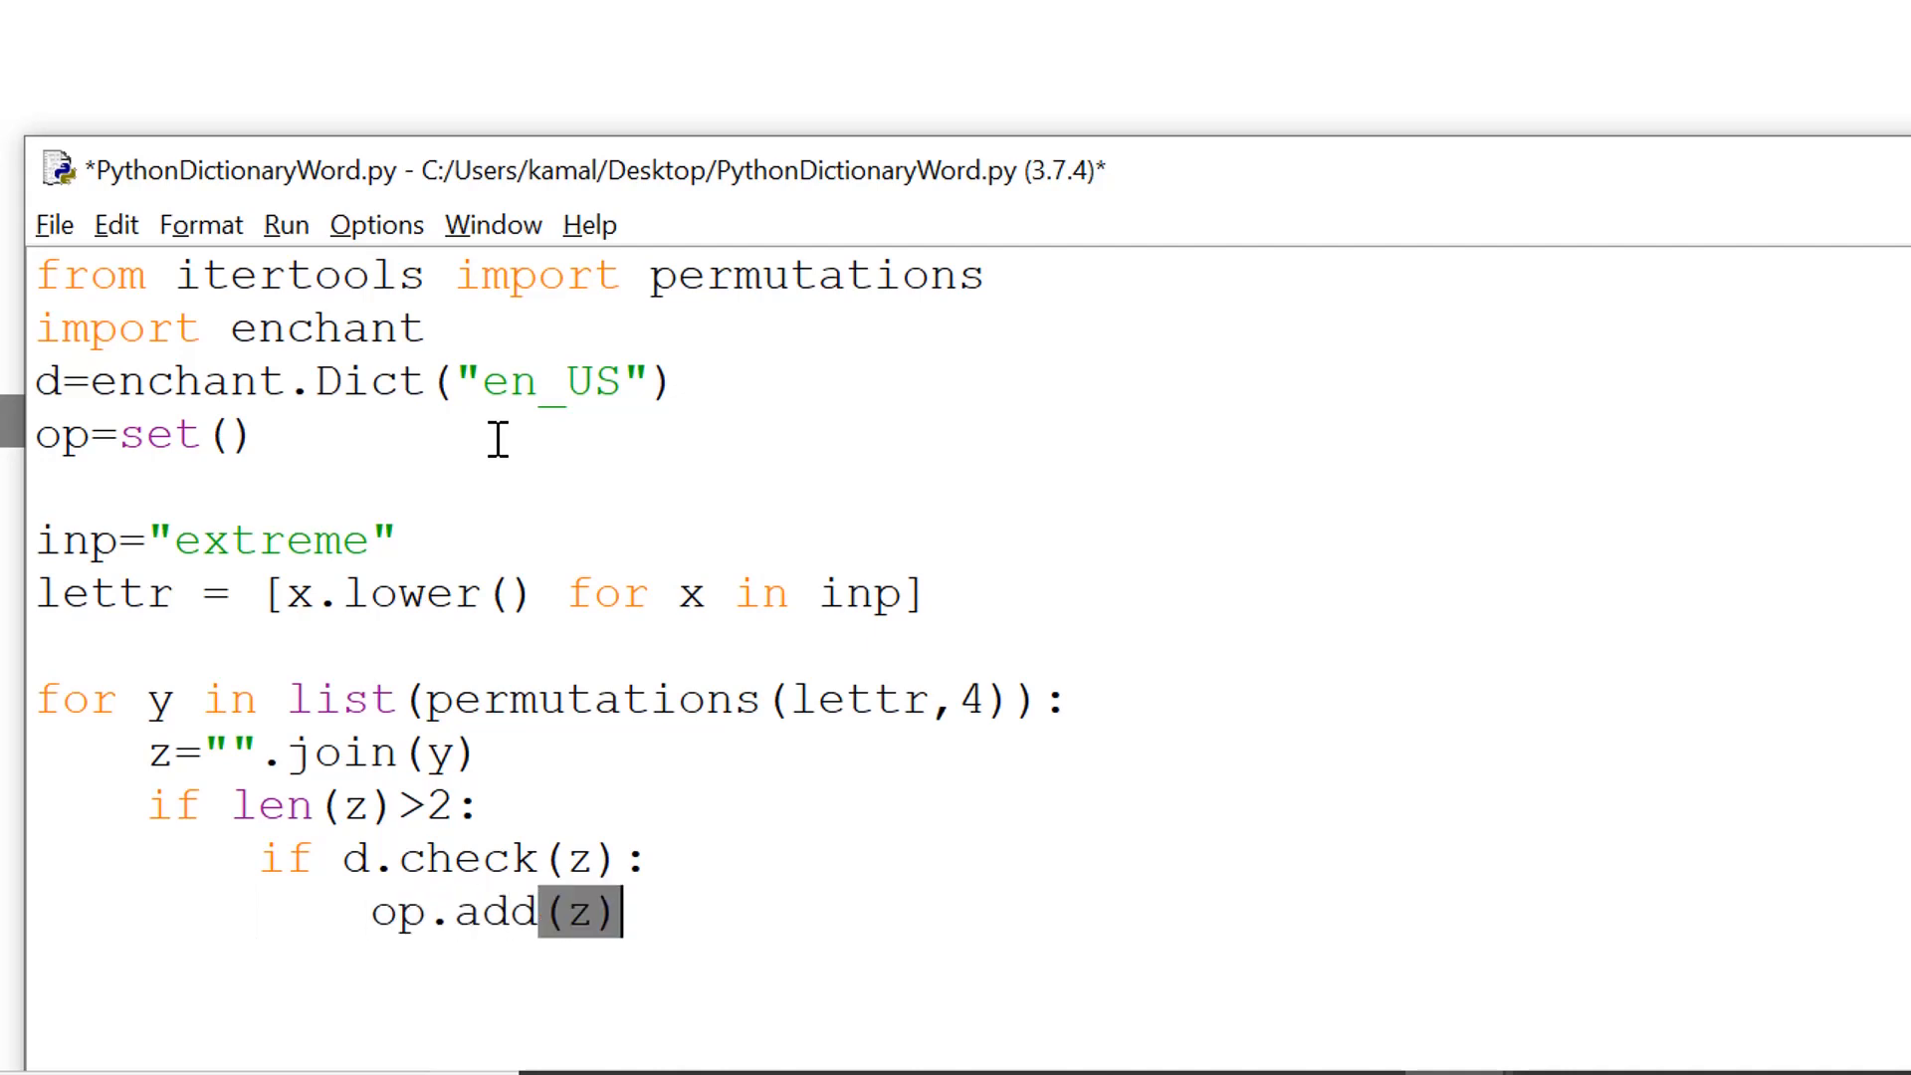
{"action": "key", "text": "Return"}
Add print(op) at top level after the loop, save, and insert a blank line above the for loop
{"action": "key", "text": "BackSpace"}
{"action": "key", "text": "BackSpace"}
{"action": "key", "text": "BackSpace"}
{"action": "type", "text": "print"}
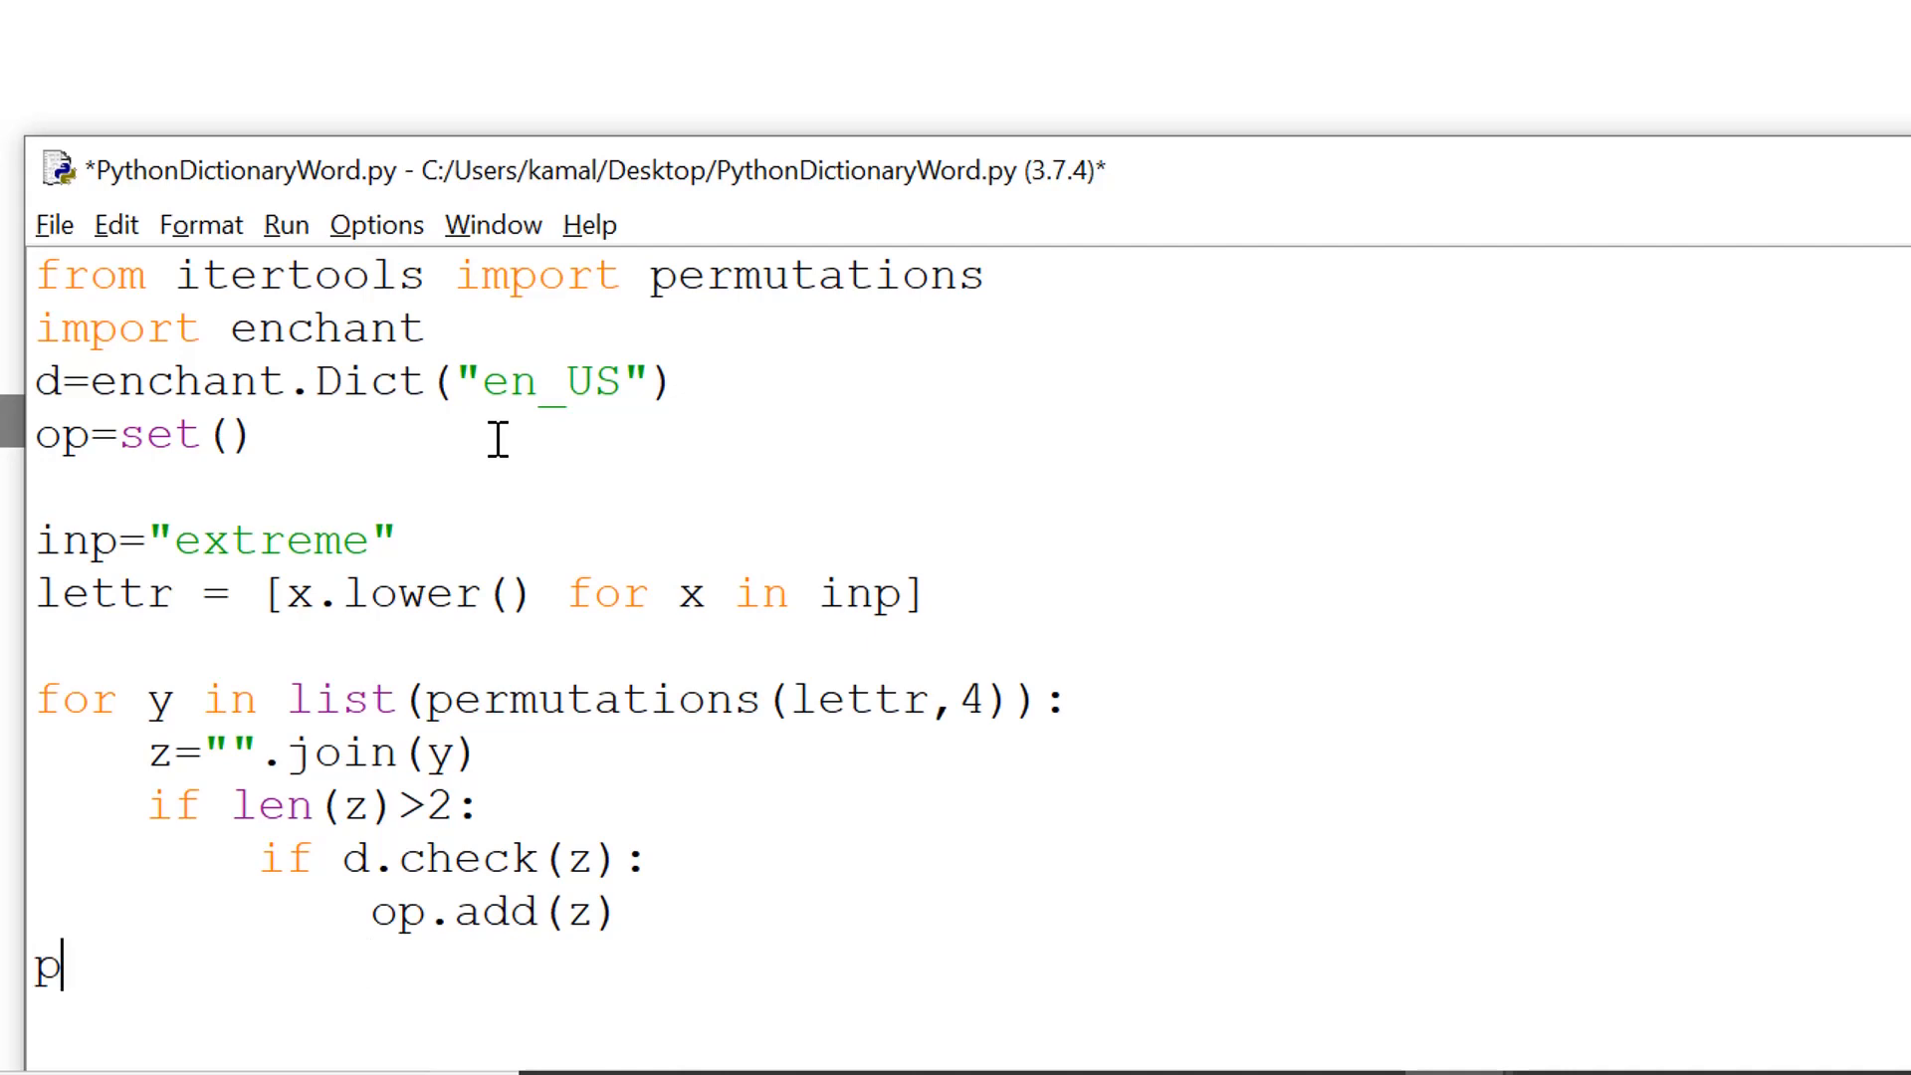
{"action": "key", "text": "BackSpace"}
{"action": "type", "text": "(op"}
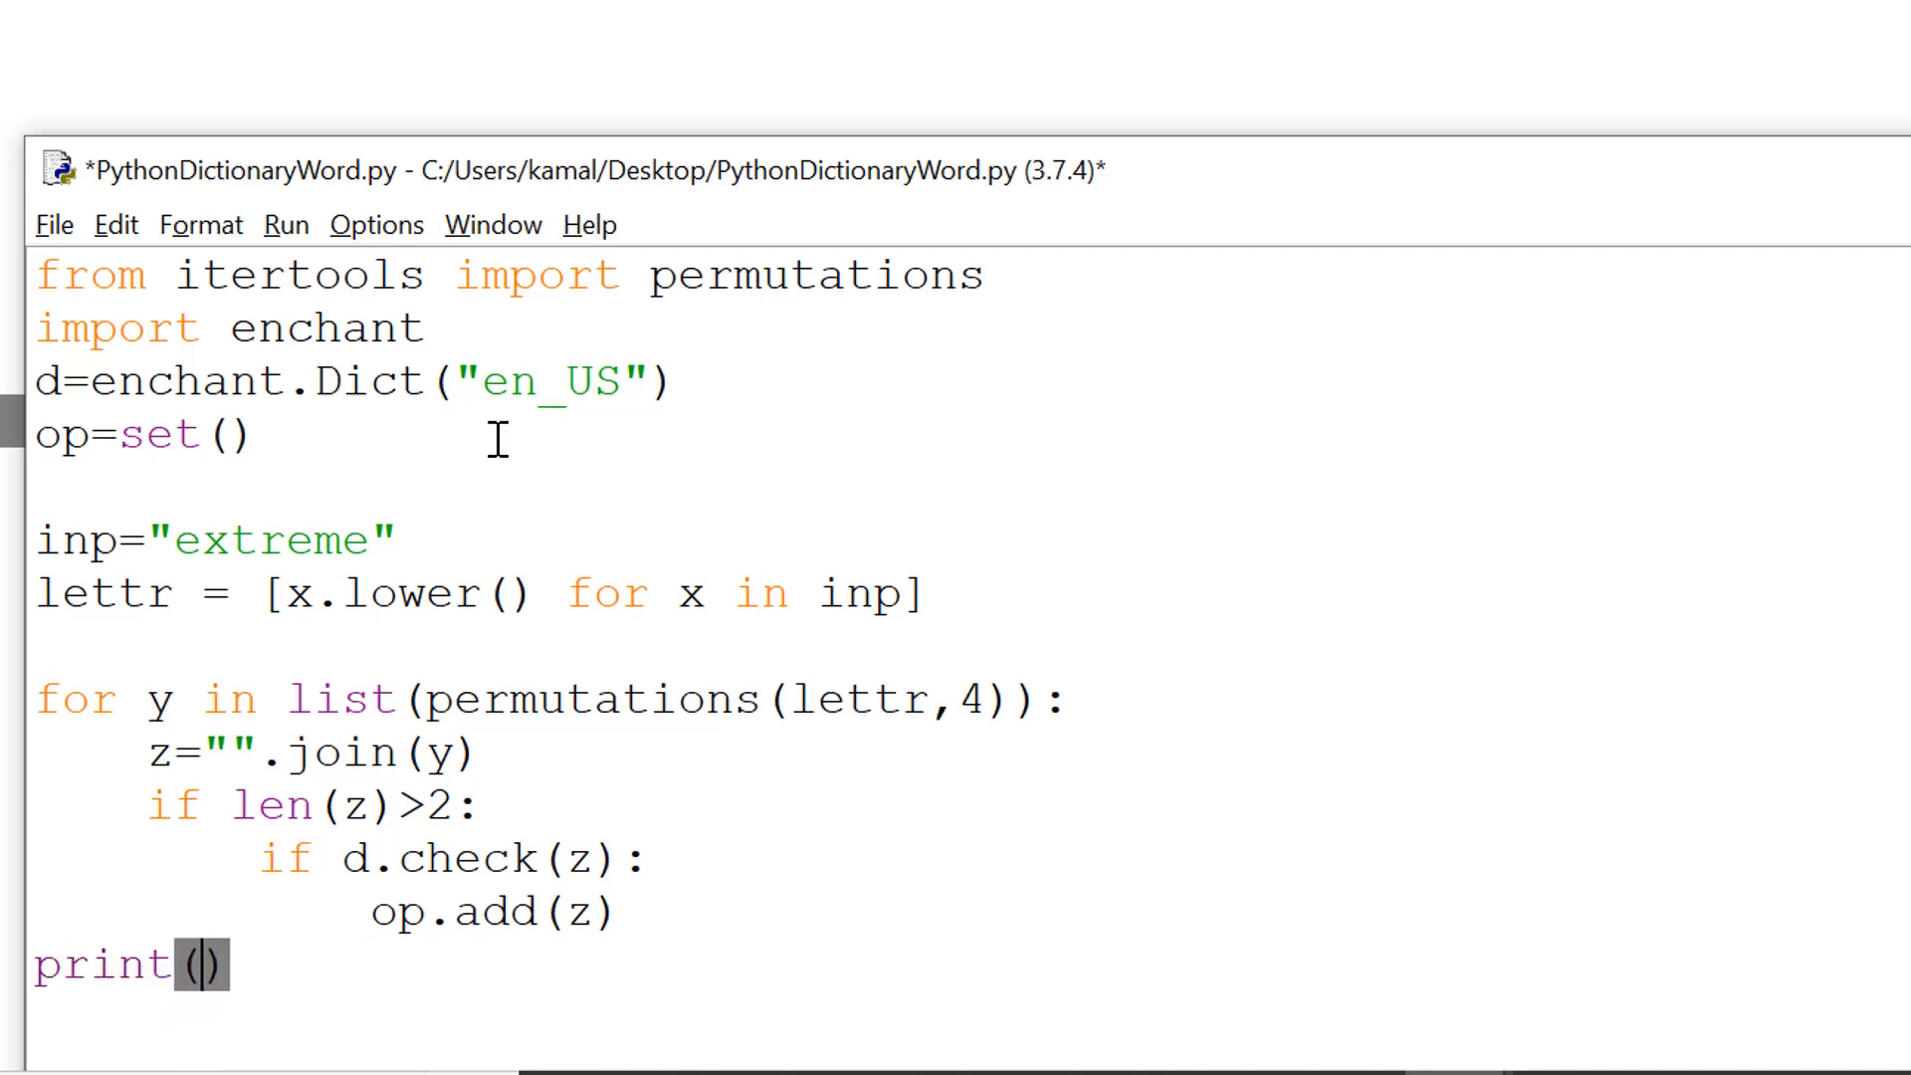
{"action": "type", "text": ")"}
{"action": "key", "text": "ctrl+s"}
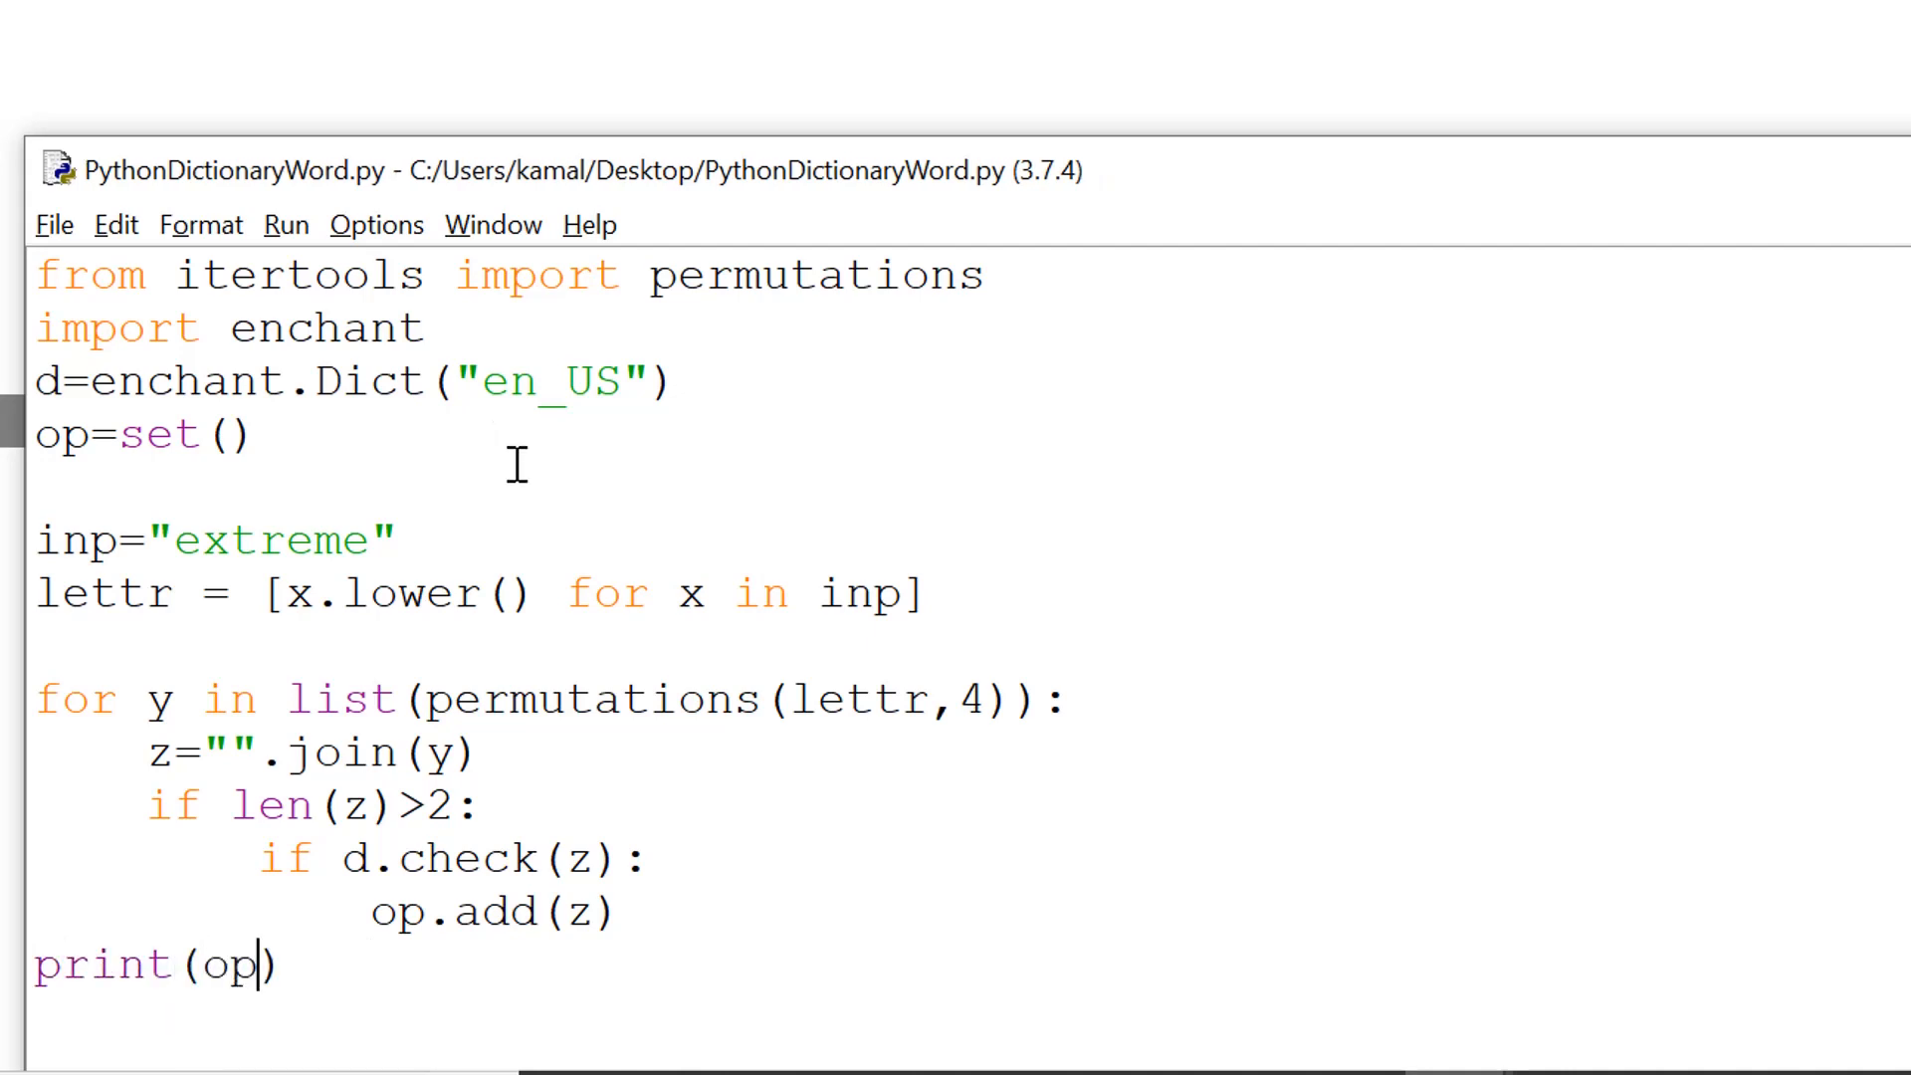
{"action": "double_click", "coordinate": [979, 699]}
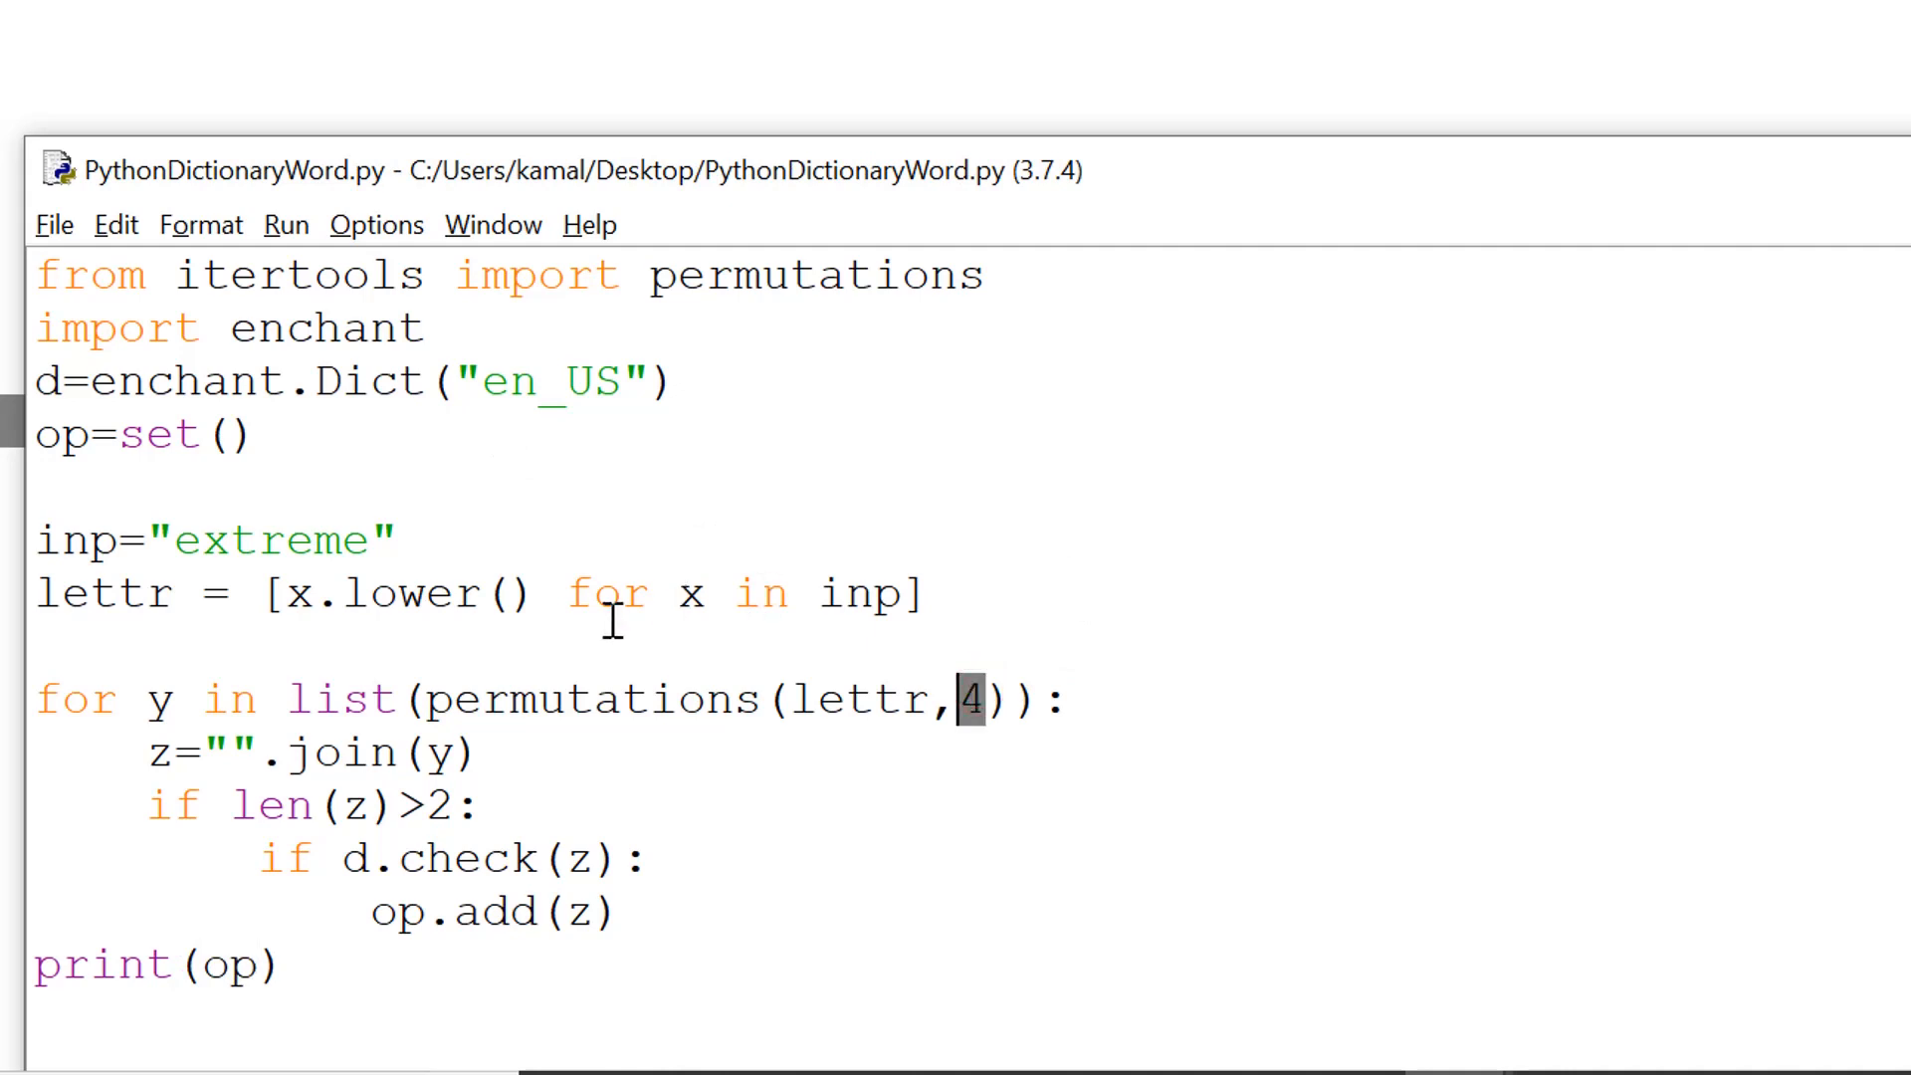
{"action": "left_click", "coordinate": [568, 642]}
{"action": "key", "text": "Return"}
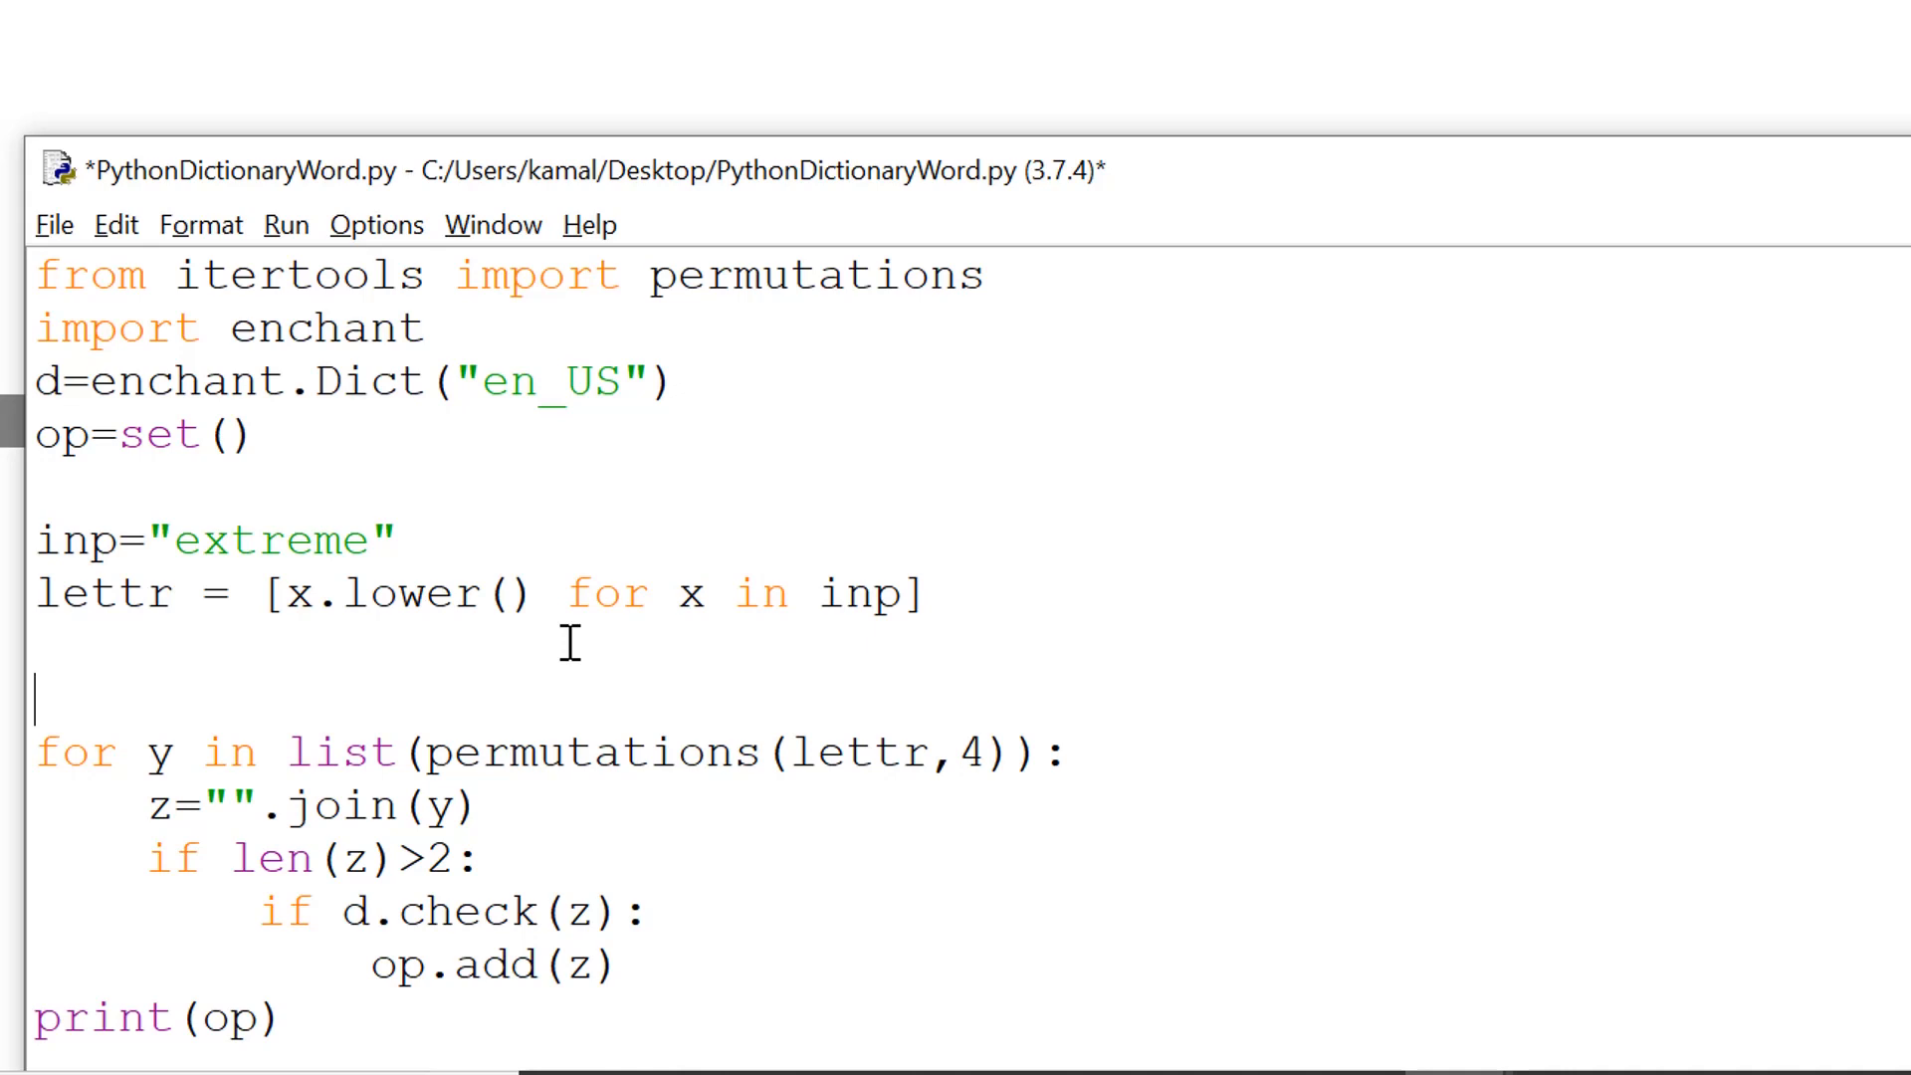
{"action": "type", "text": "for "}
{"action": "type", "text": "n ="}
Add outer loop 'for n in range(3,len(inp)):' above the permutation loop and change the length 4 to n
{"action": "key", "text": "BackSpace"}
{"action": "type", "text": "in range()"}
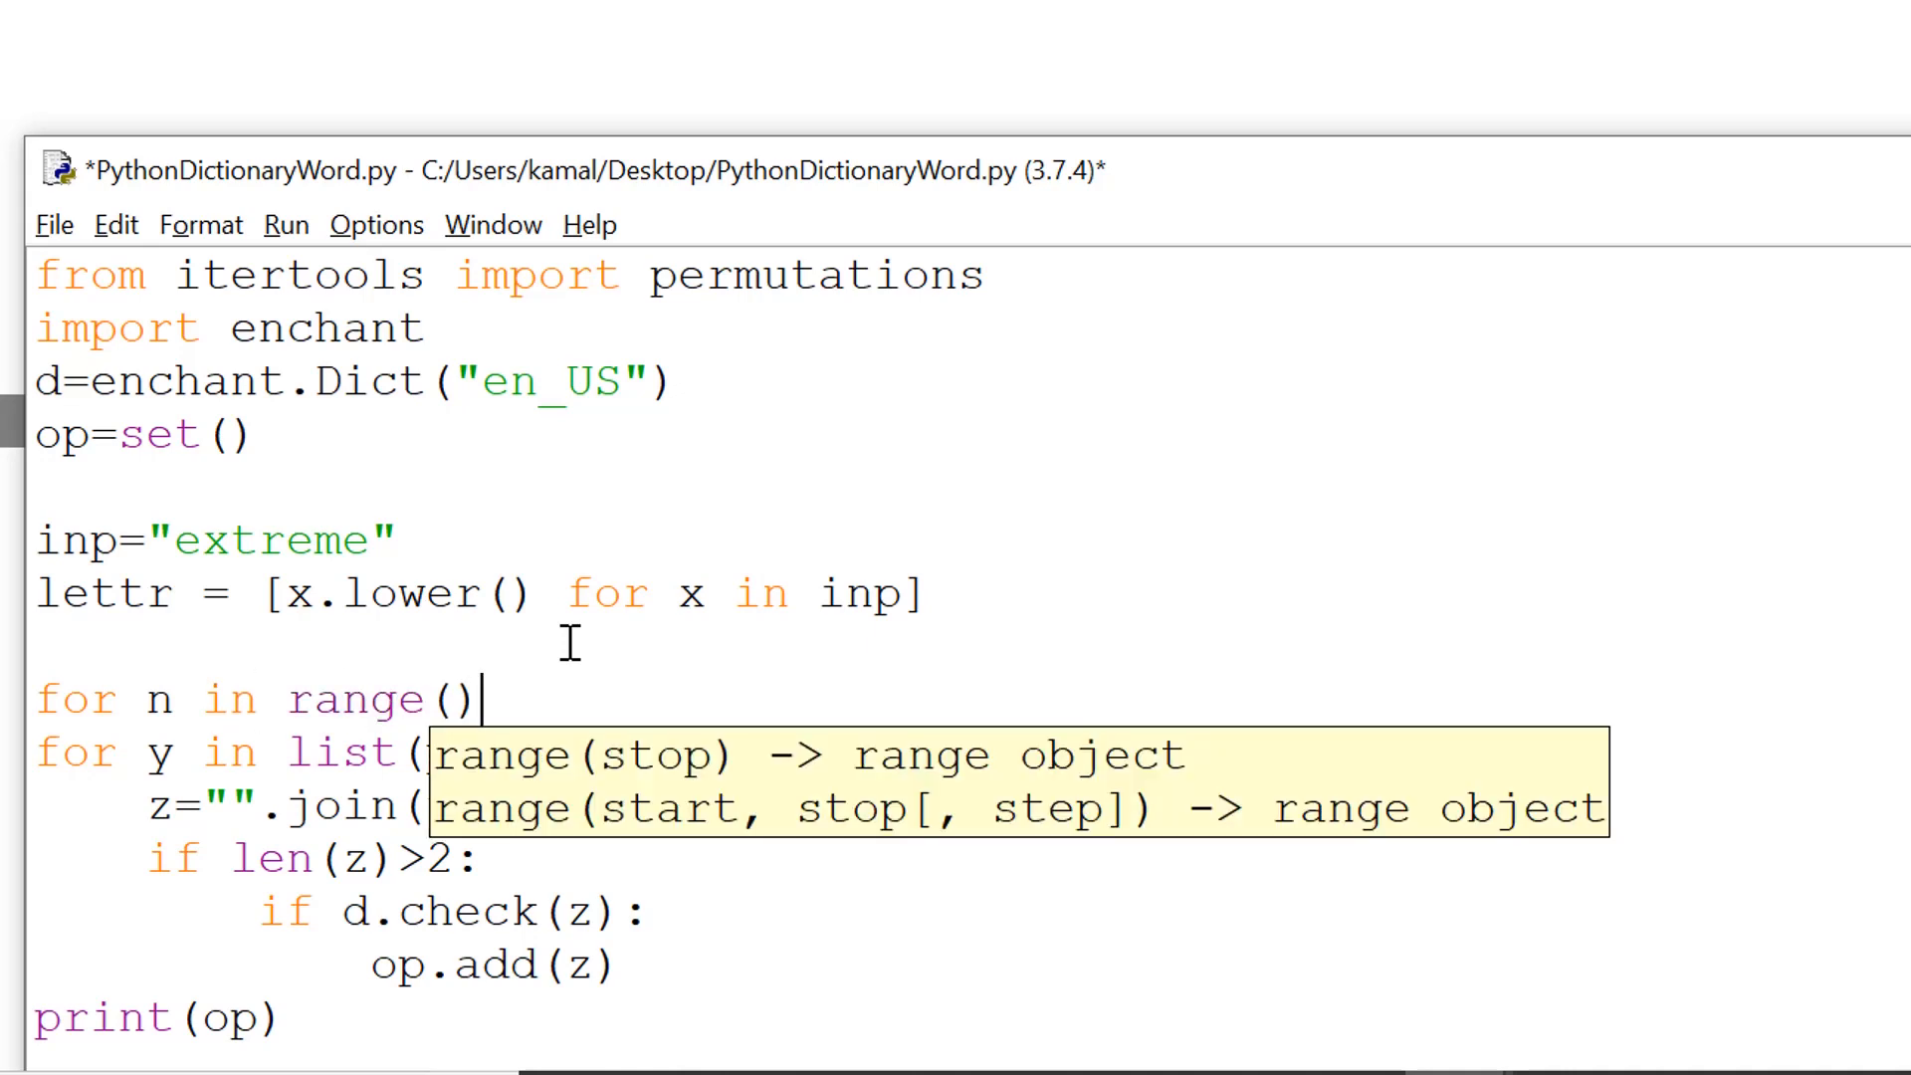
{"action": "type", "text": "len()a"}
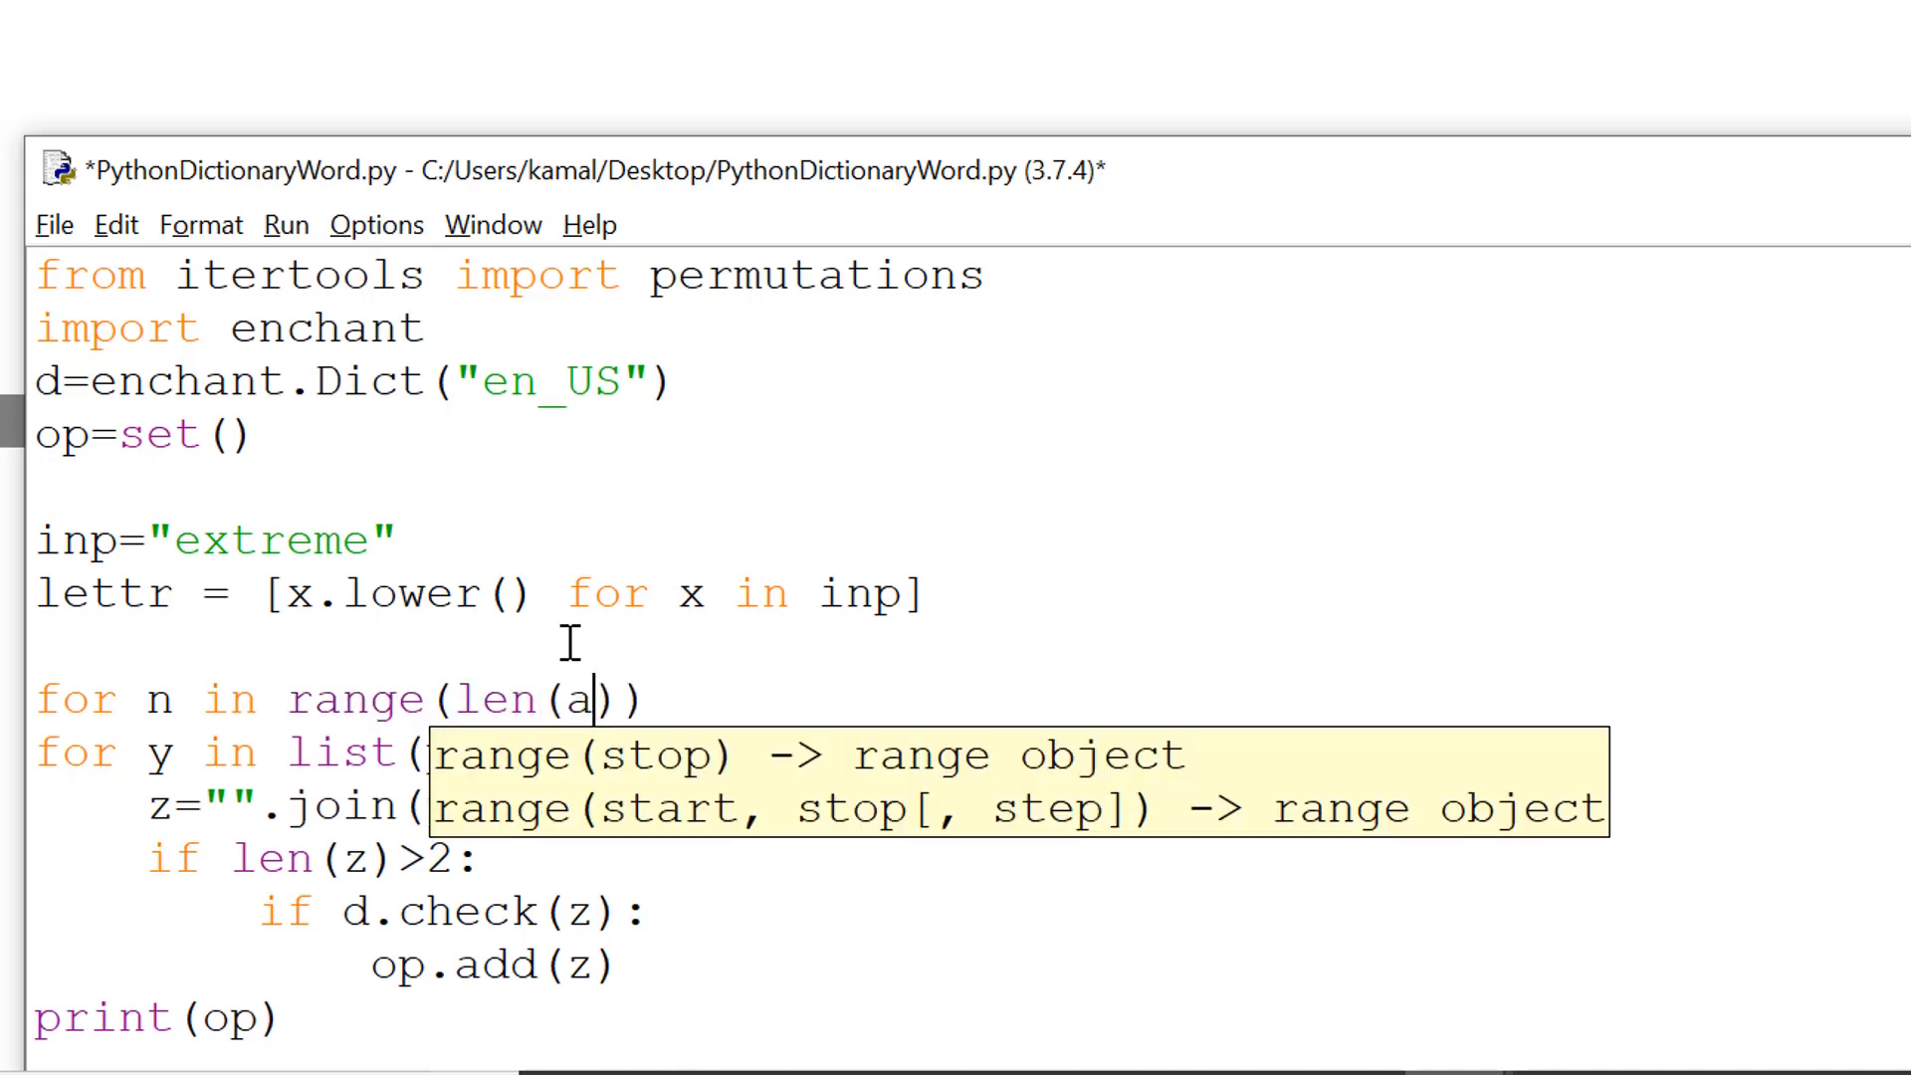
{"action": "key", "text": "BackSpace"}
{"action": "type", "text": "in"}
{"action": "type", "text": "p"}
{"action": "key", "text": "End"}
{"action": "type", "text": ":"}
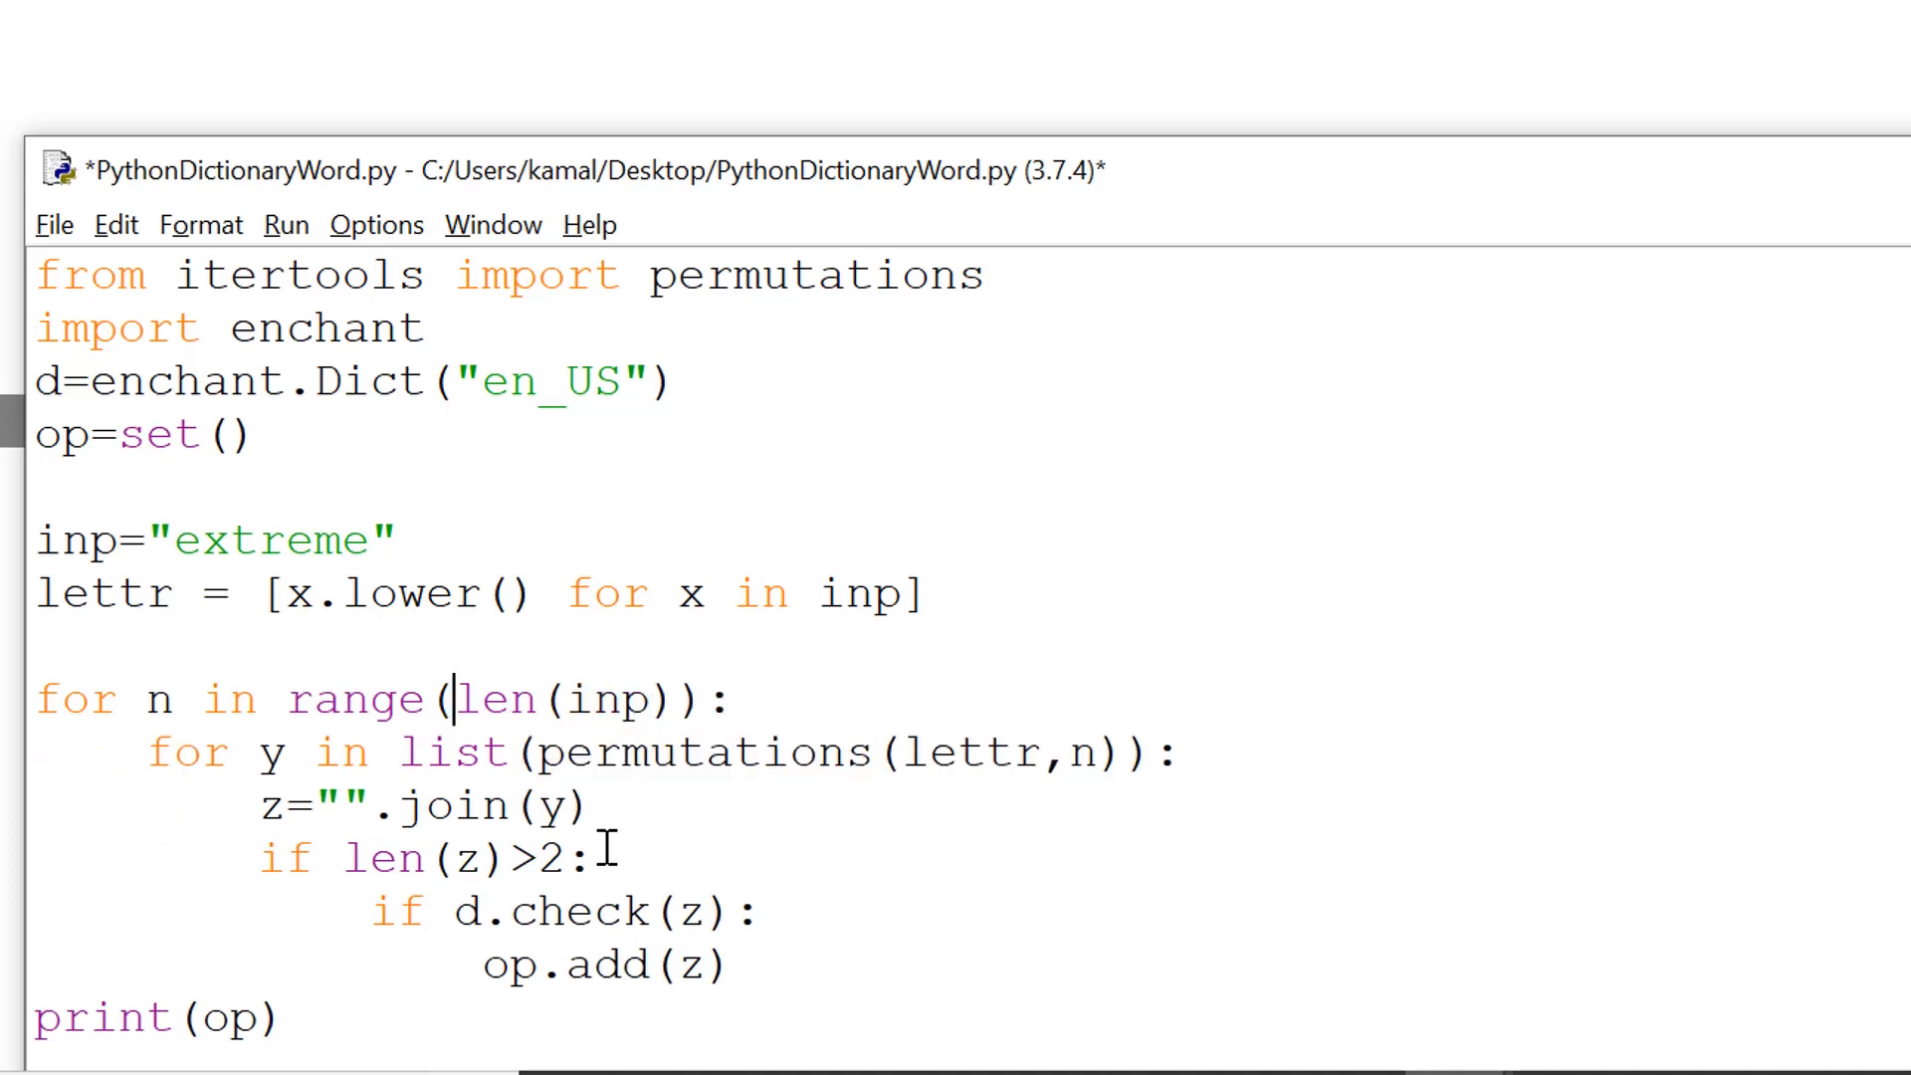
{"action": "left_click_drag", "start_coordinate": [598, 846], "coordinate": [247, 837]}
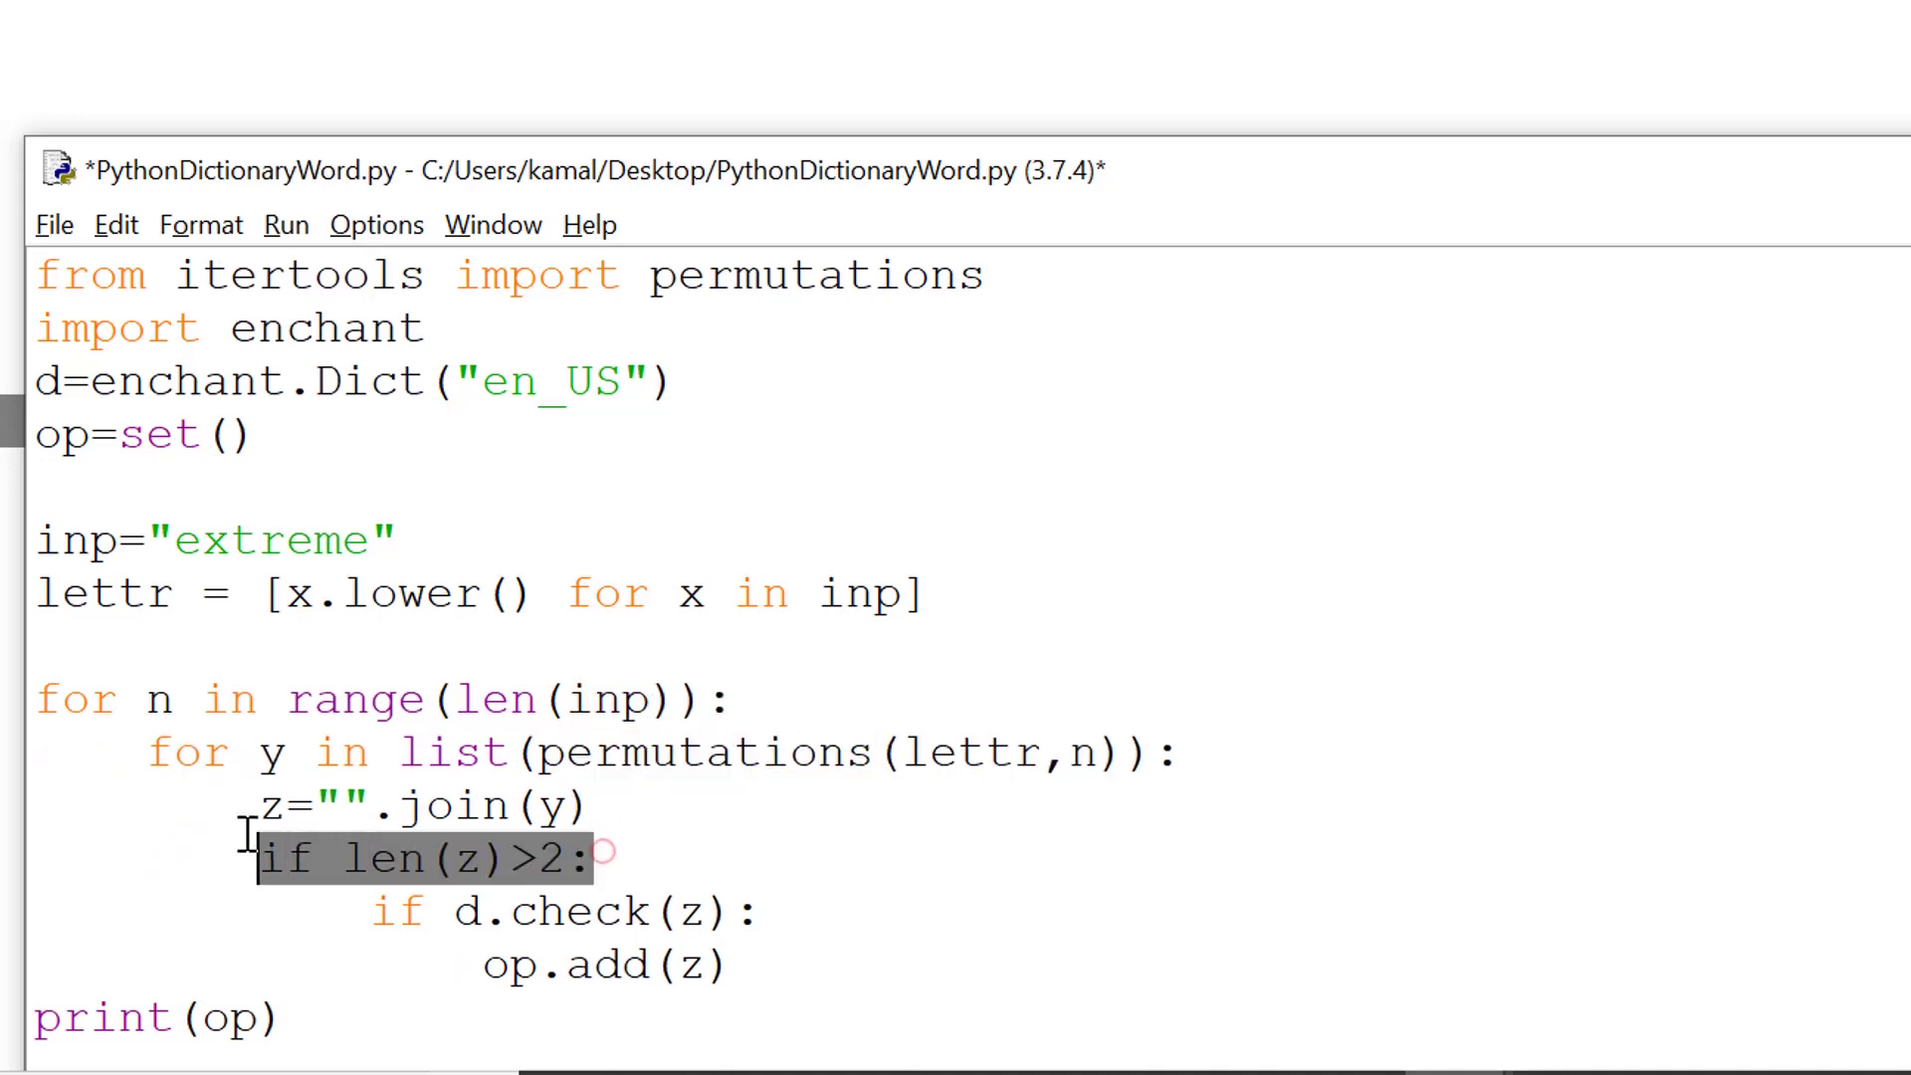
{"action": "left_click", "coordinate": [446, 703]}
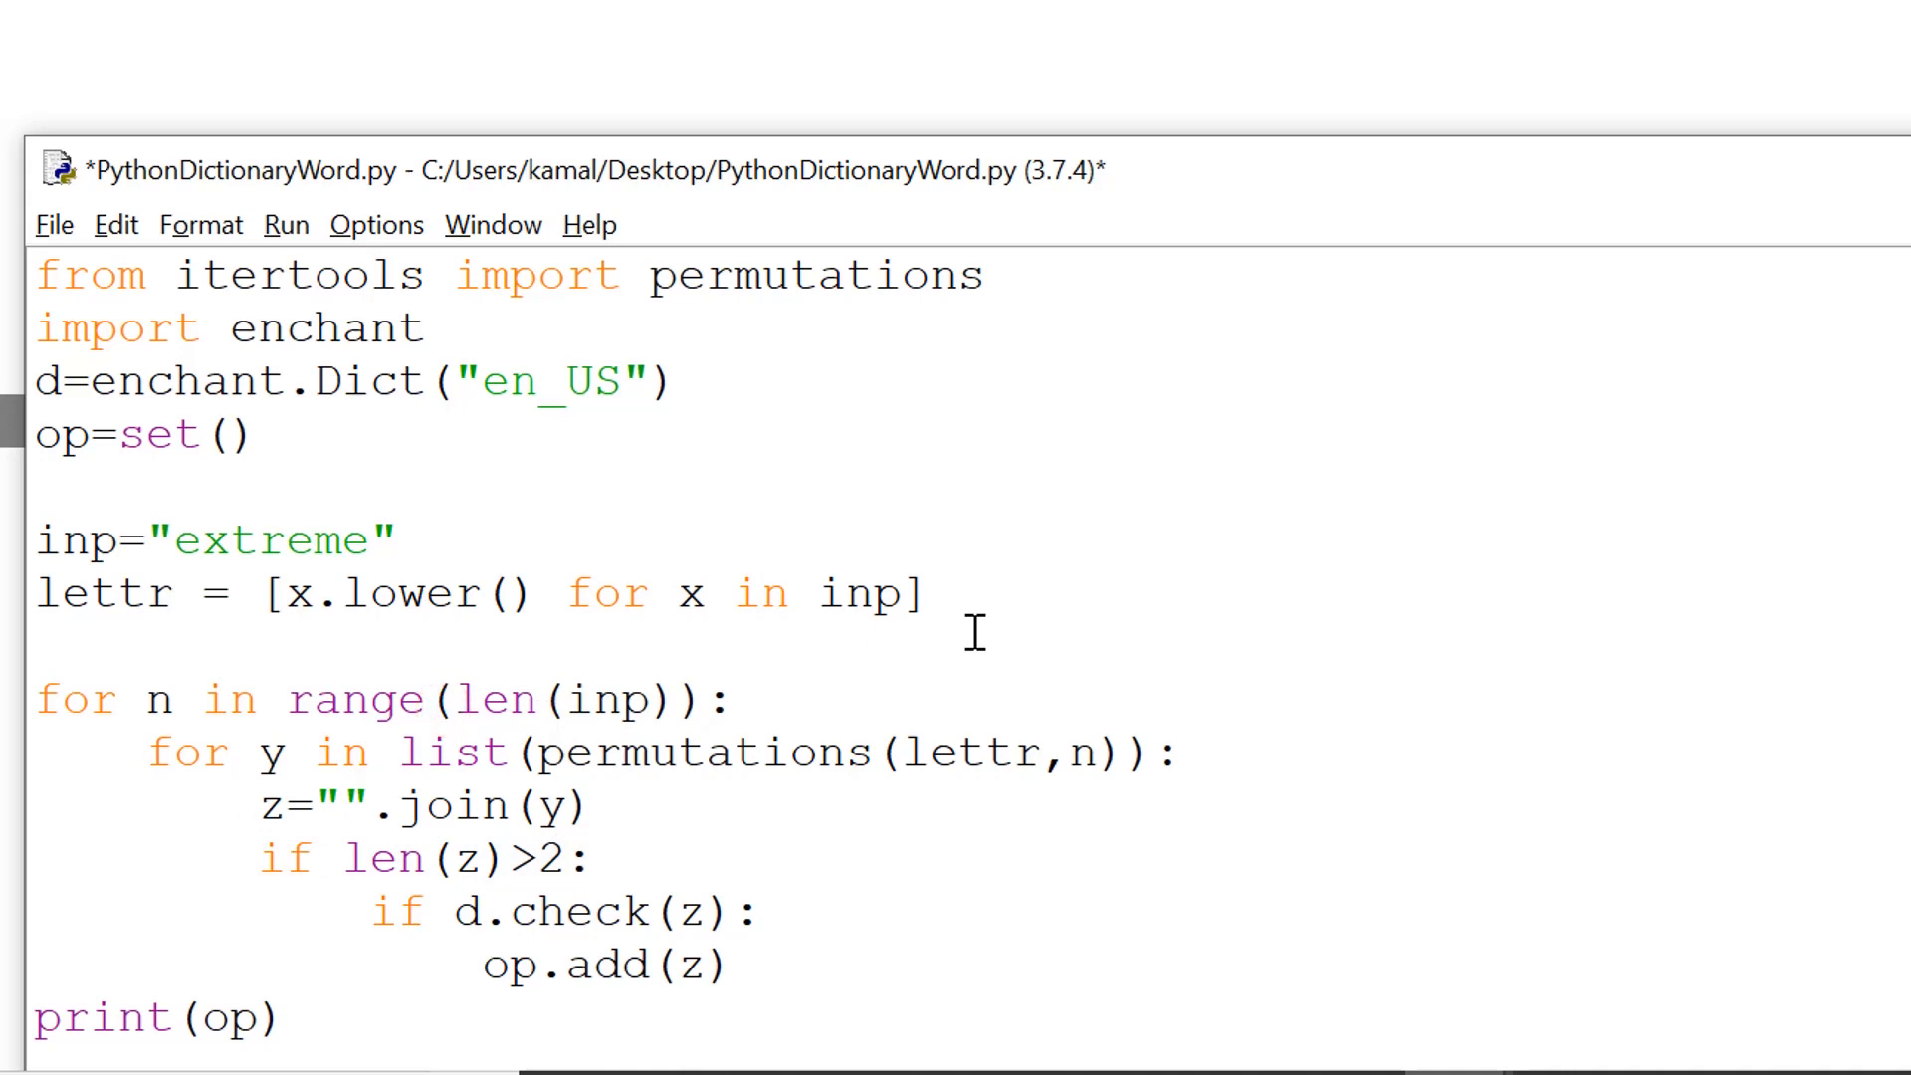
{"action": "type", "text": "3,"}
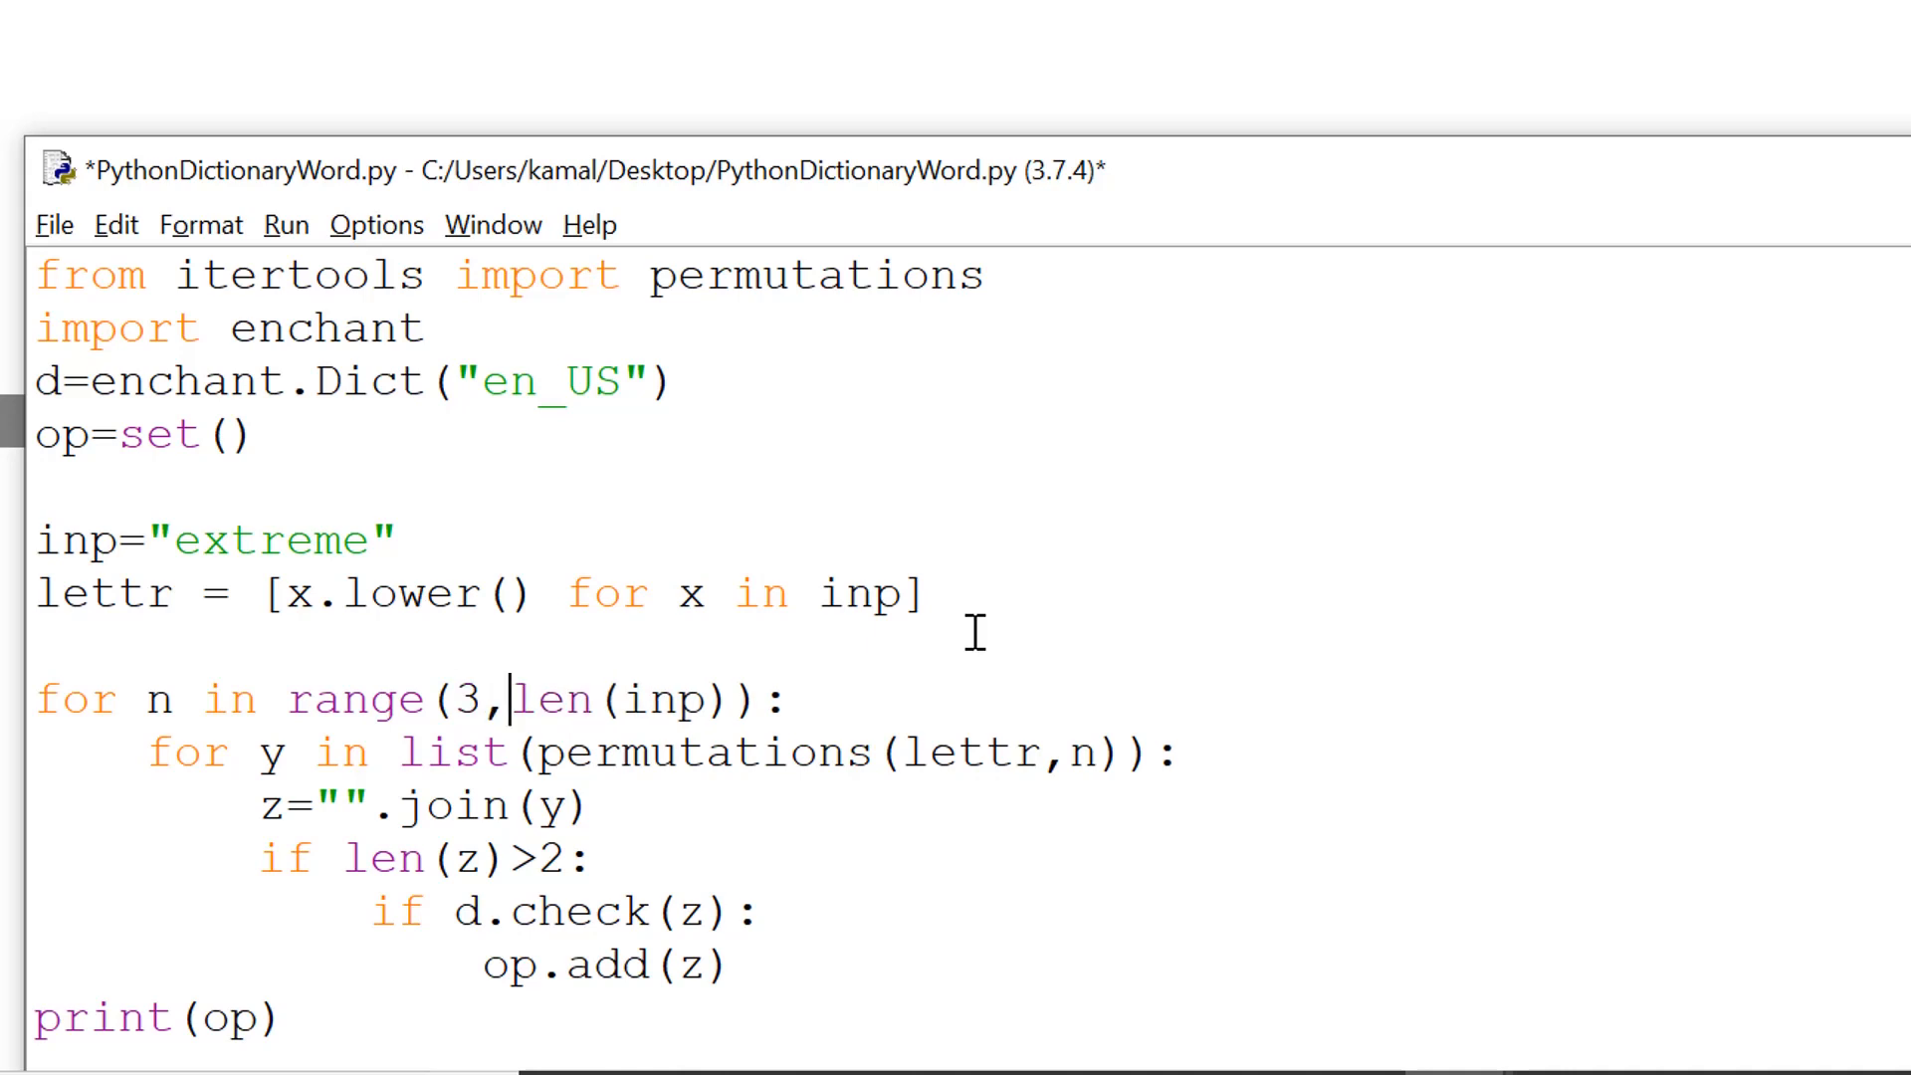
Delete the now-unneeded 'if len(z)>2:' length check line
{"action": "key", "text": "Down"}
{"action": "key", "text": "Down"}
{"action": "key", "text": "Down"}
{"action": "key", "text": "End"}
{"action": "key", "text": "shift+Home"}
{"action": "key", "text": "shift+Home"}
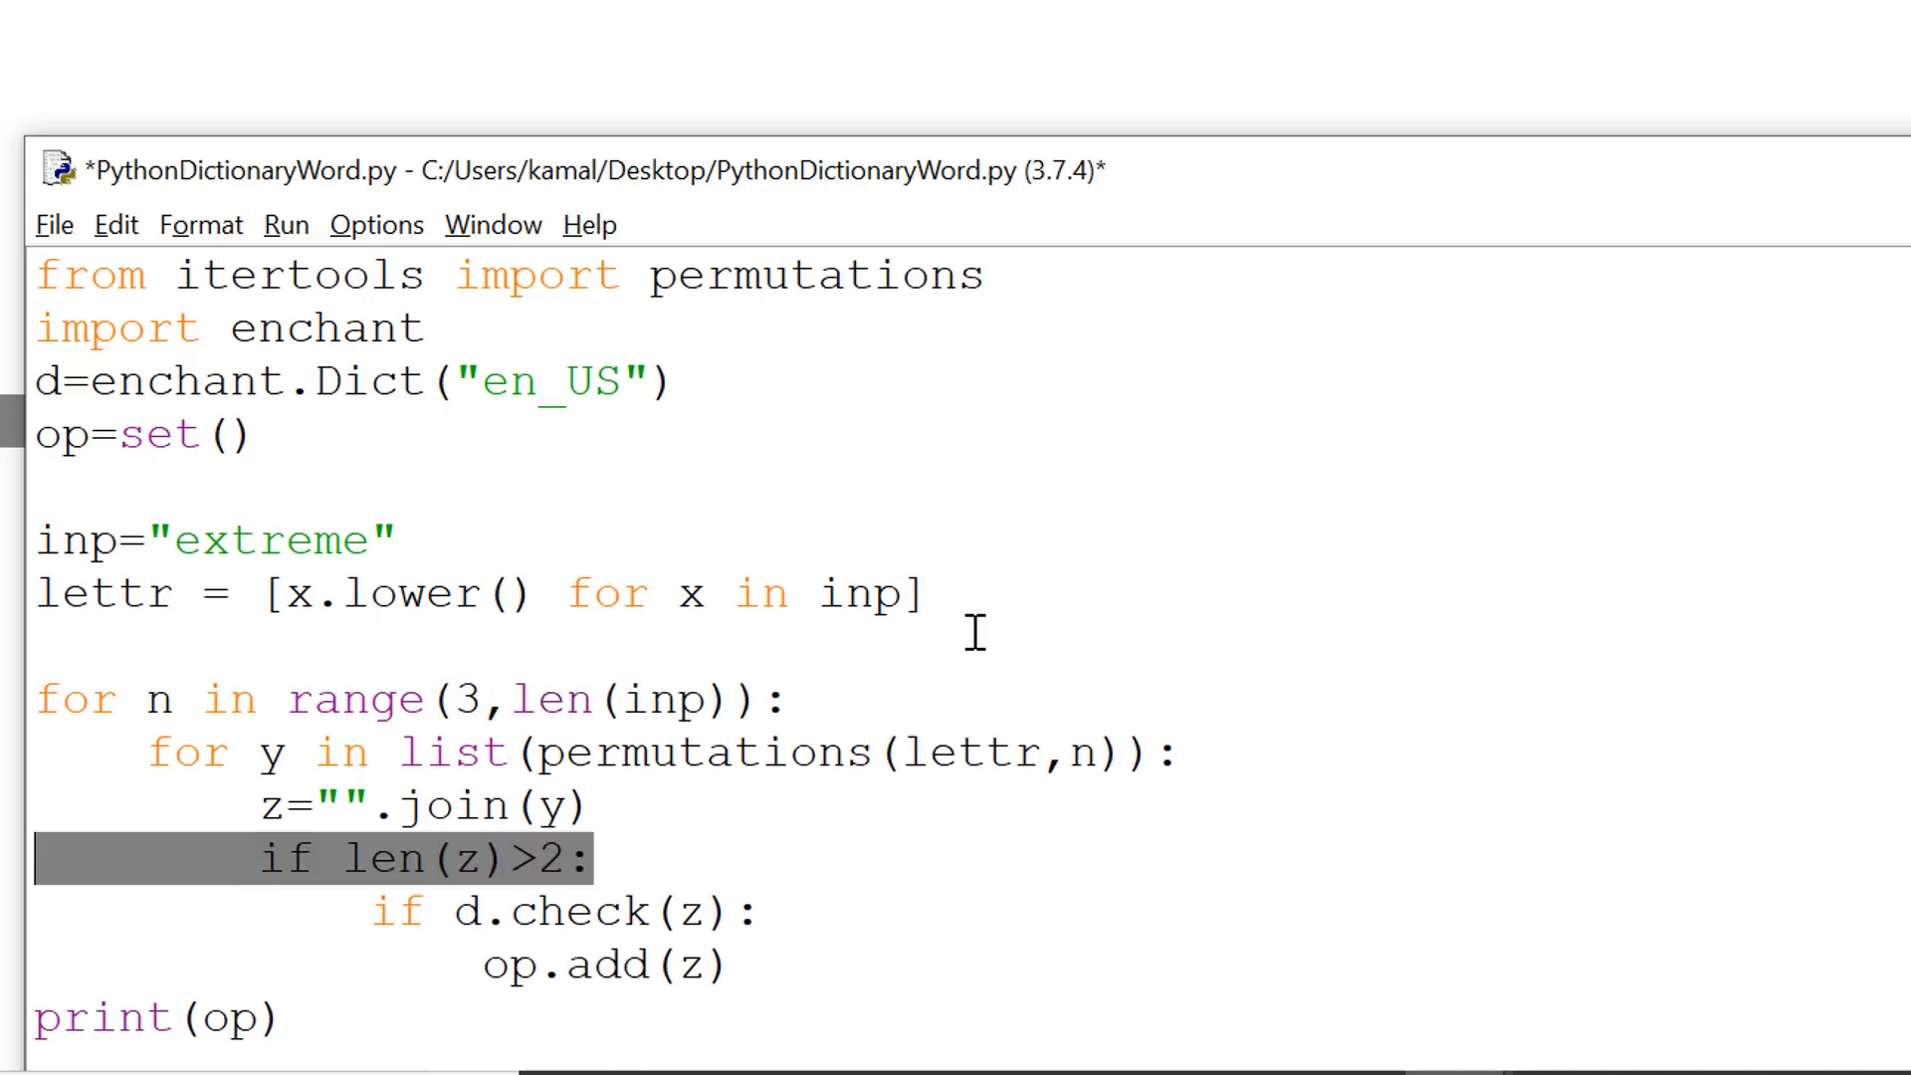
{"action": "key", "text": "BackSpace"}
{"action": "key", "text": "BackSpace"}
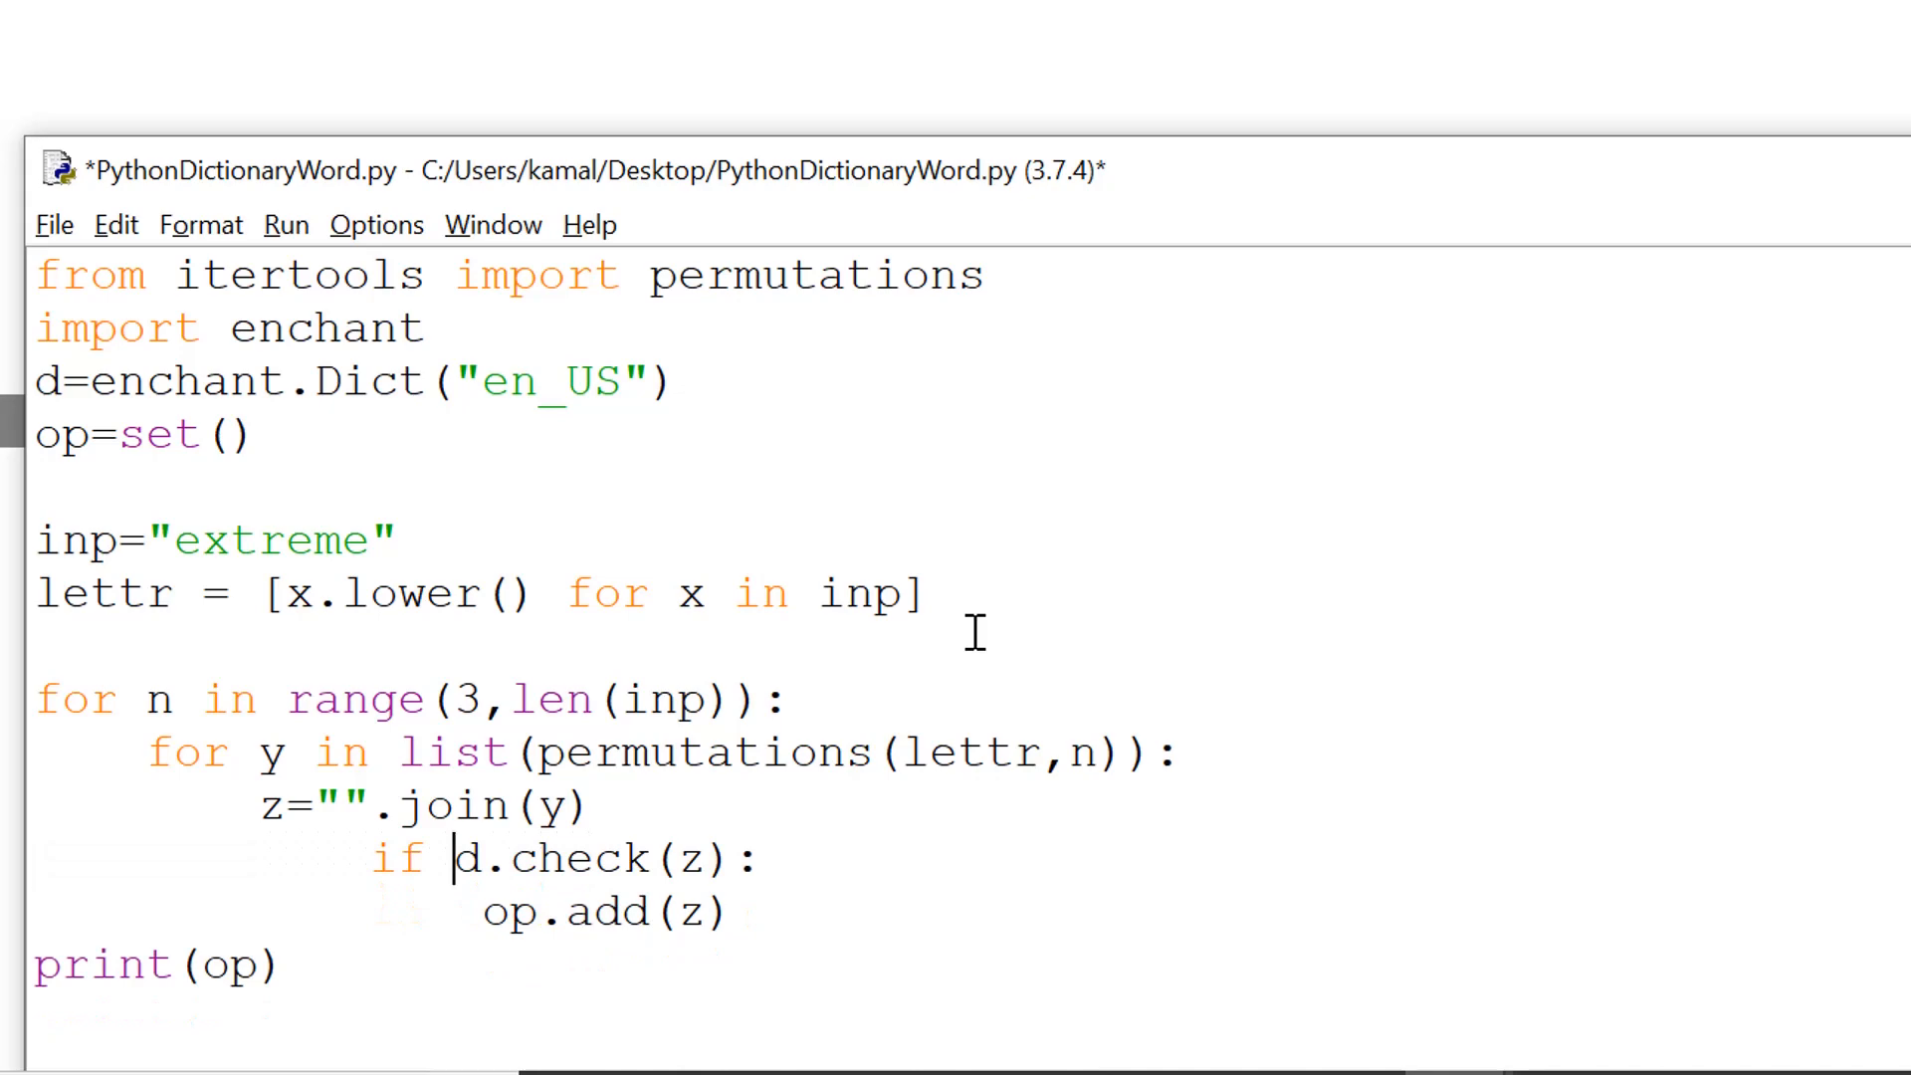
Run the module with F5 so the Shell lists dictionary words like teer, term, mete and meet
{"action": "key", "text": "Home"}
{"action": "key", "text": "F5"}
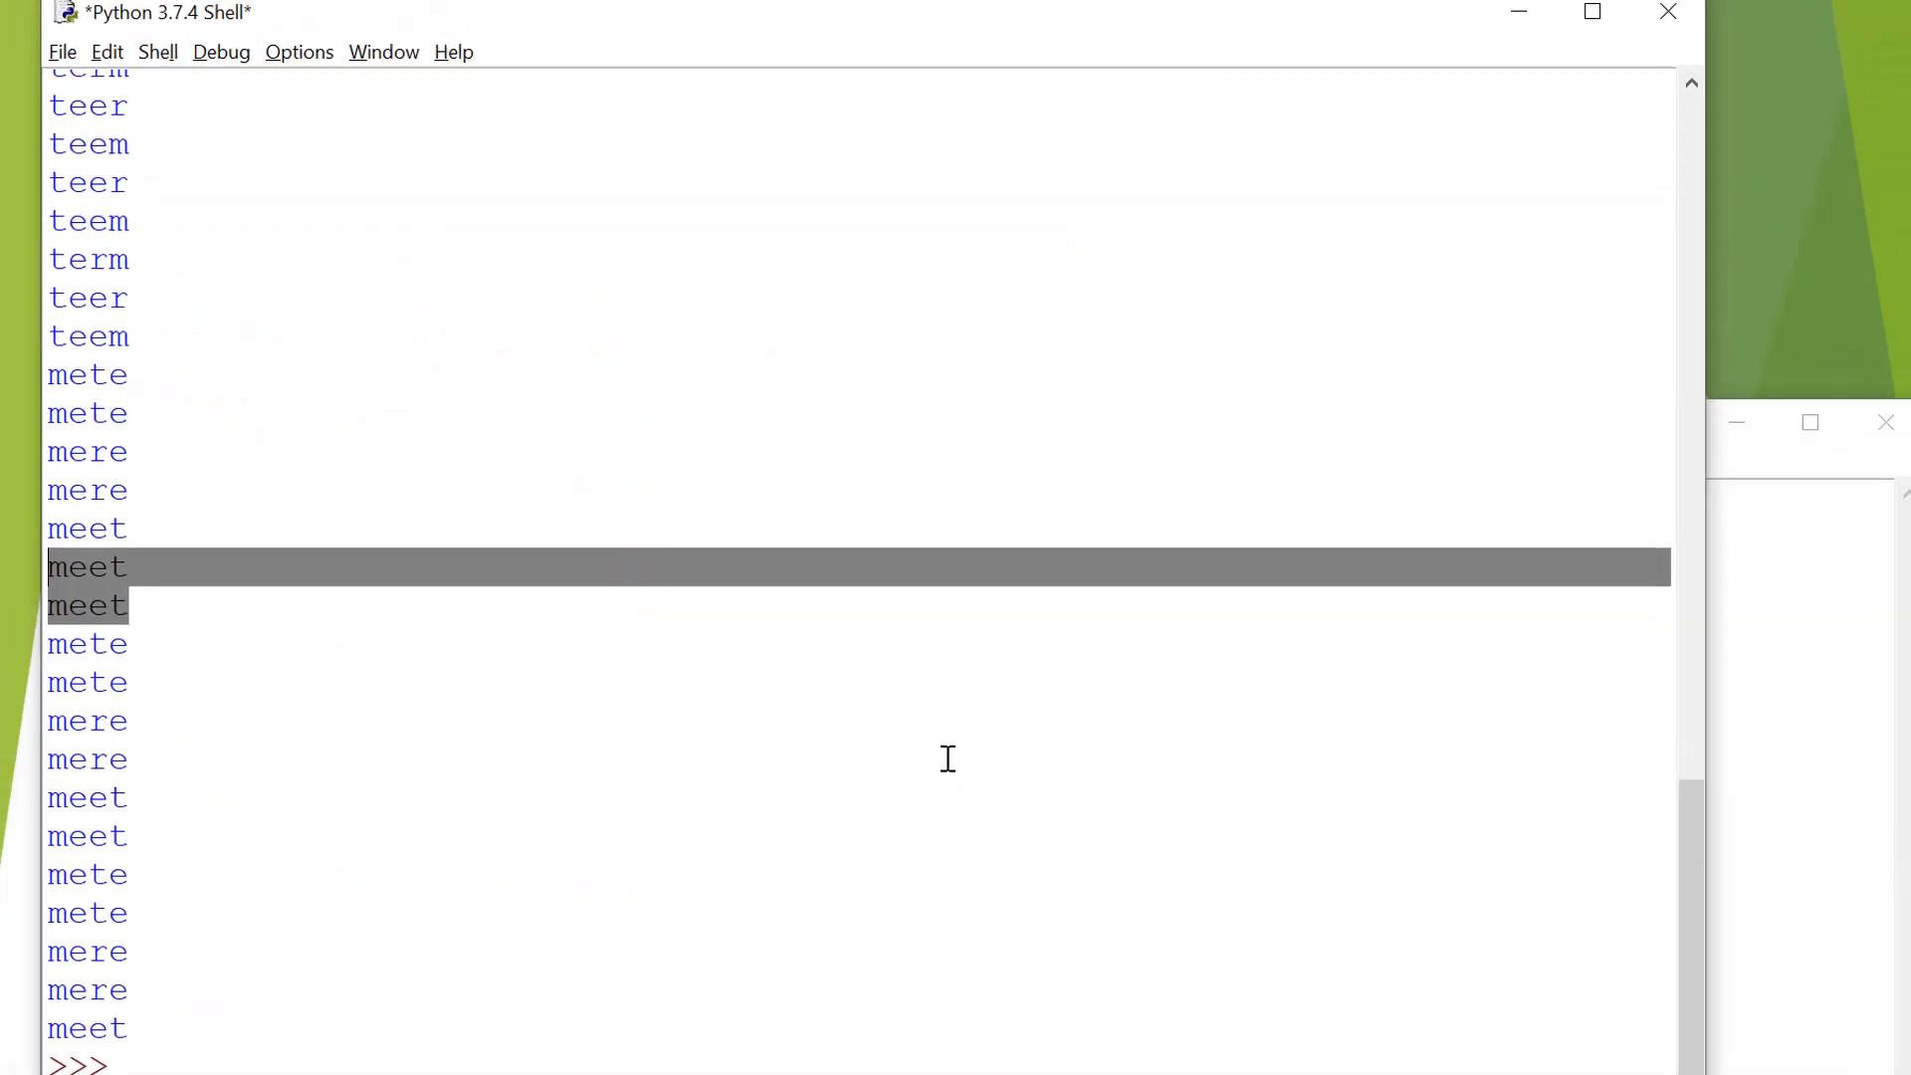